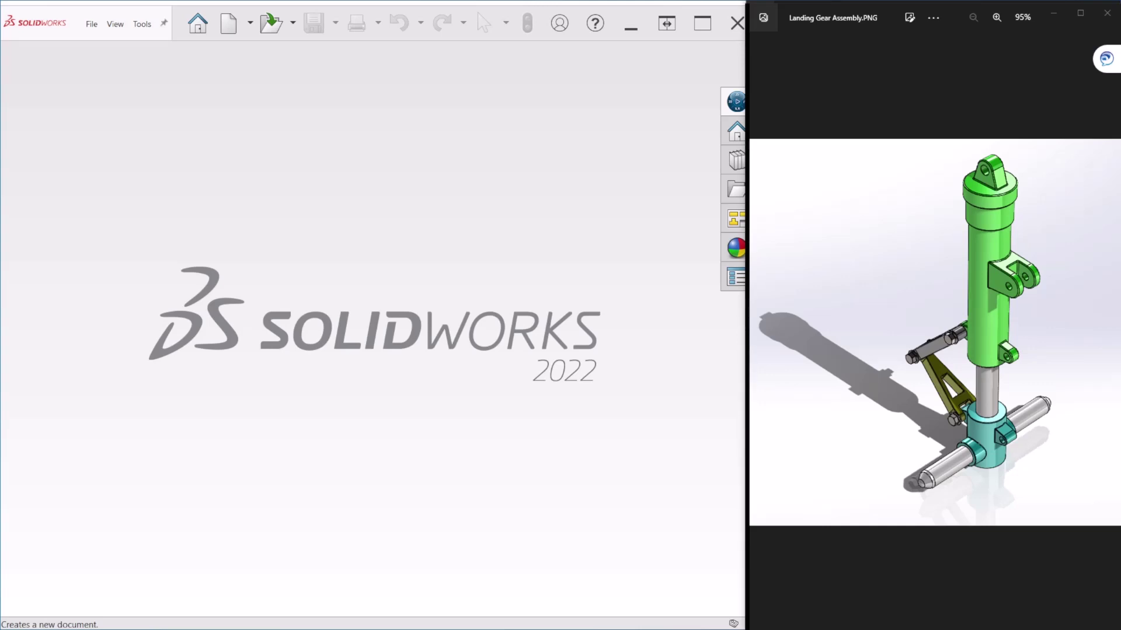
Step: Switch the image viewer to the Upper Link.PNG reference picture
key(Right)
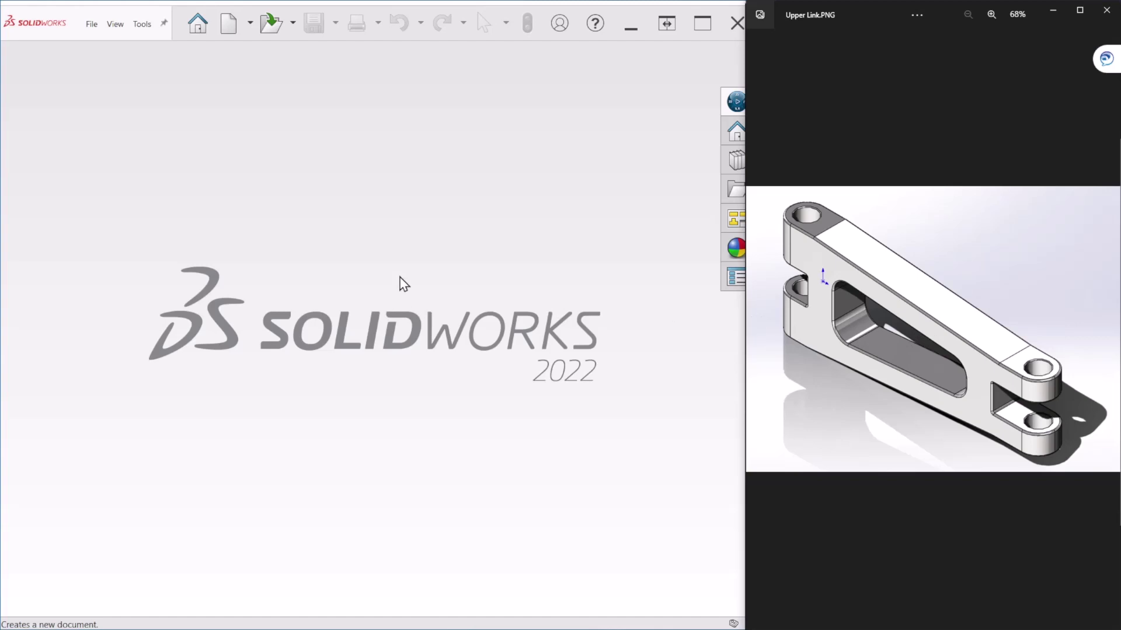
Step: Create a new part and set its document units to MMGS (millimetre, gram, second)
click(227, 30)
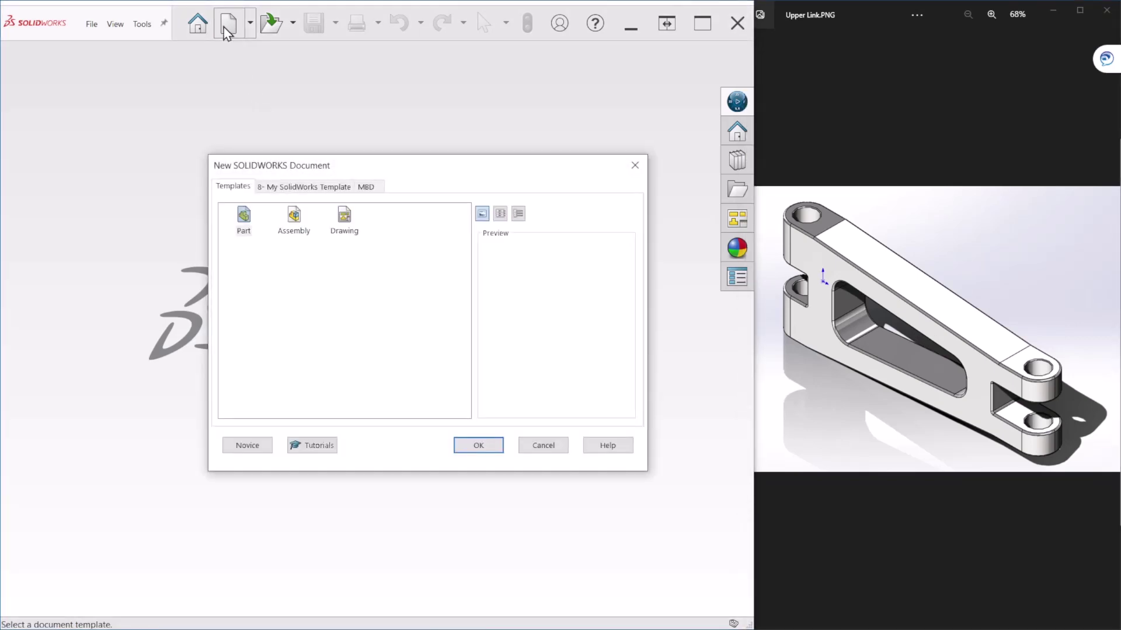
double_click(244, 224)
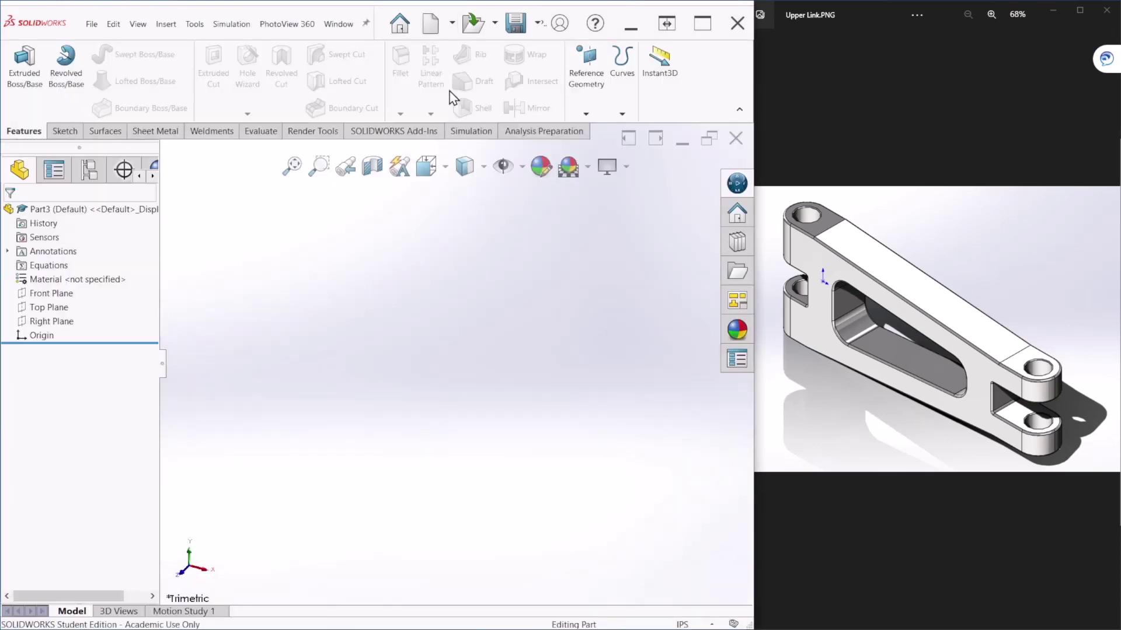
click(198, 33)
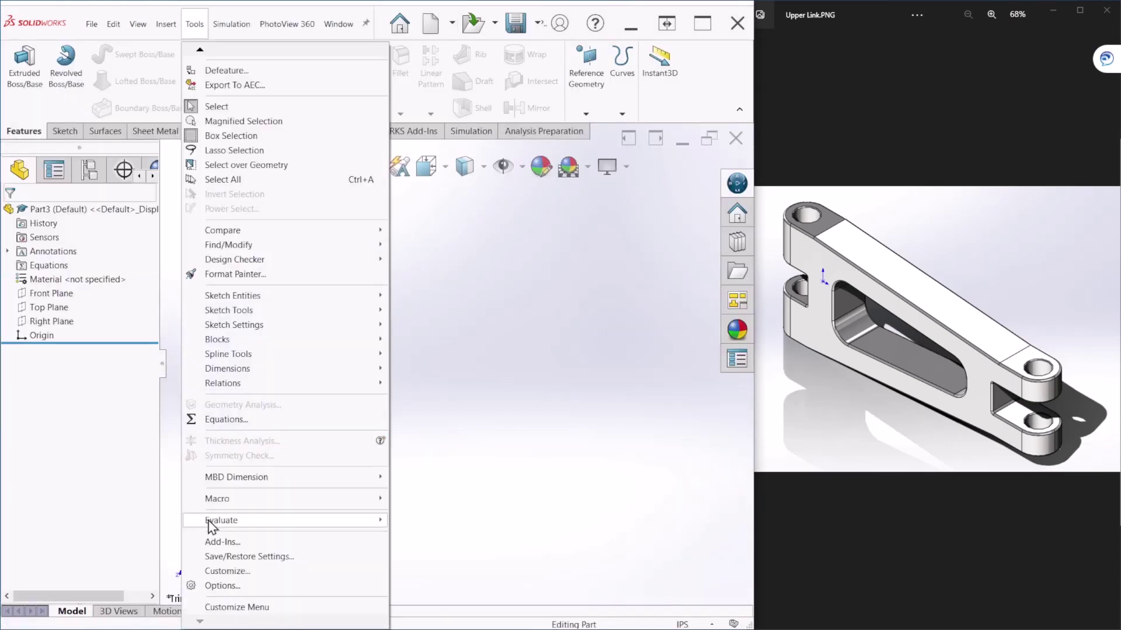
click(228, 586)
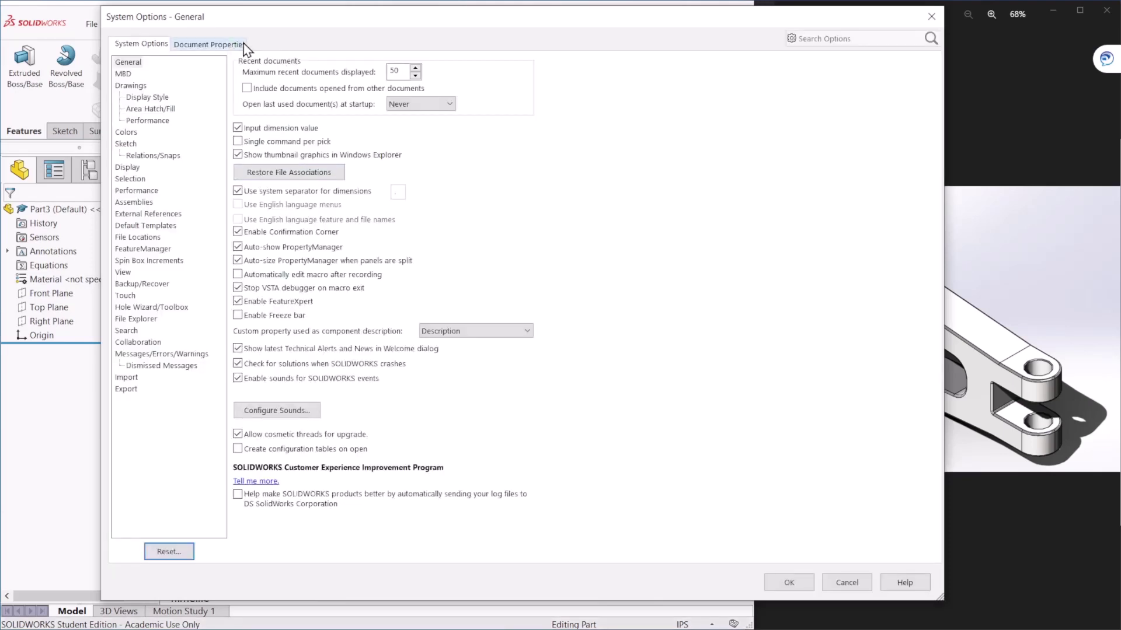
click(209, 45)
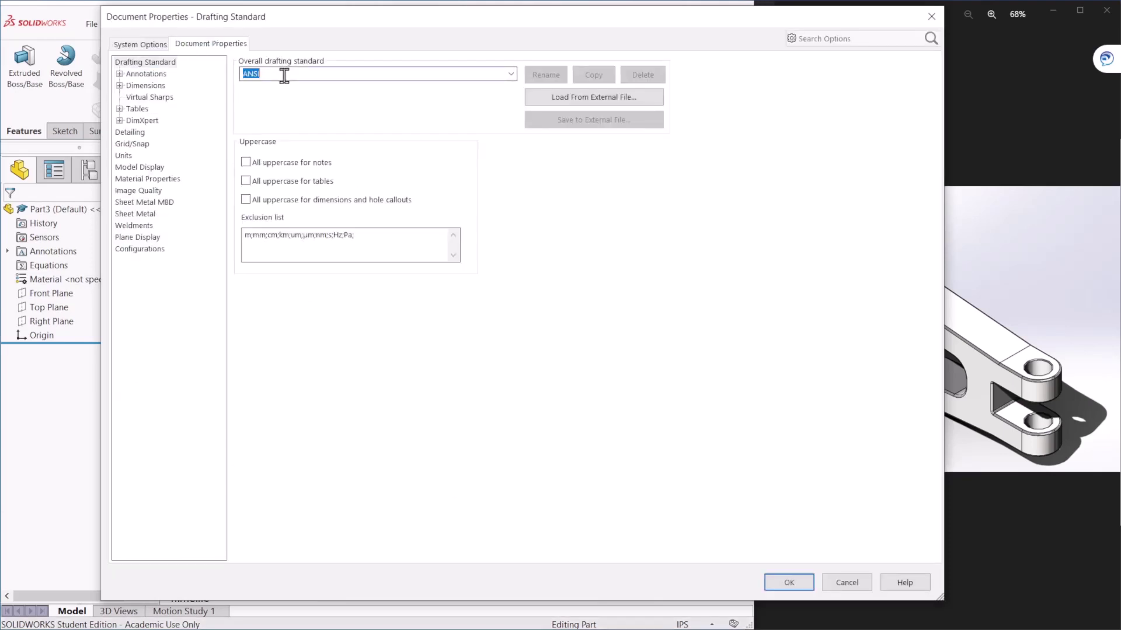
click(123, 156)
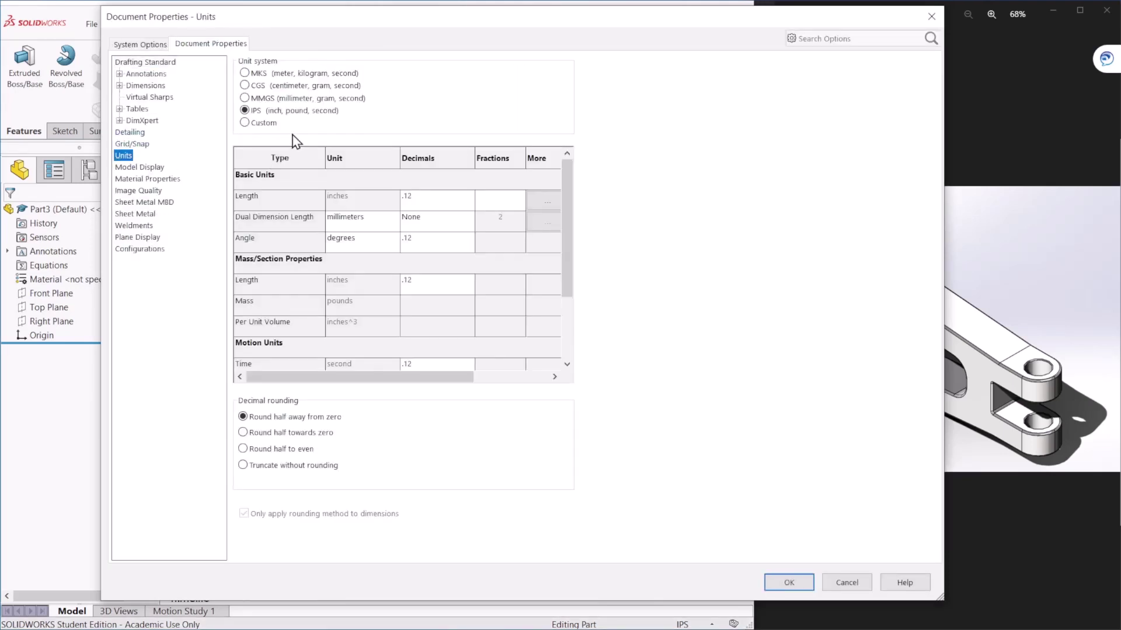
click(287, 100)
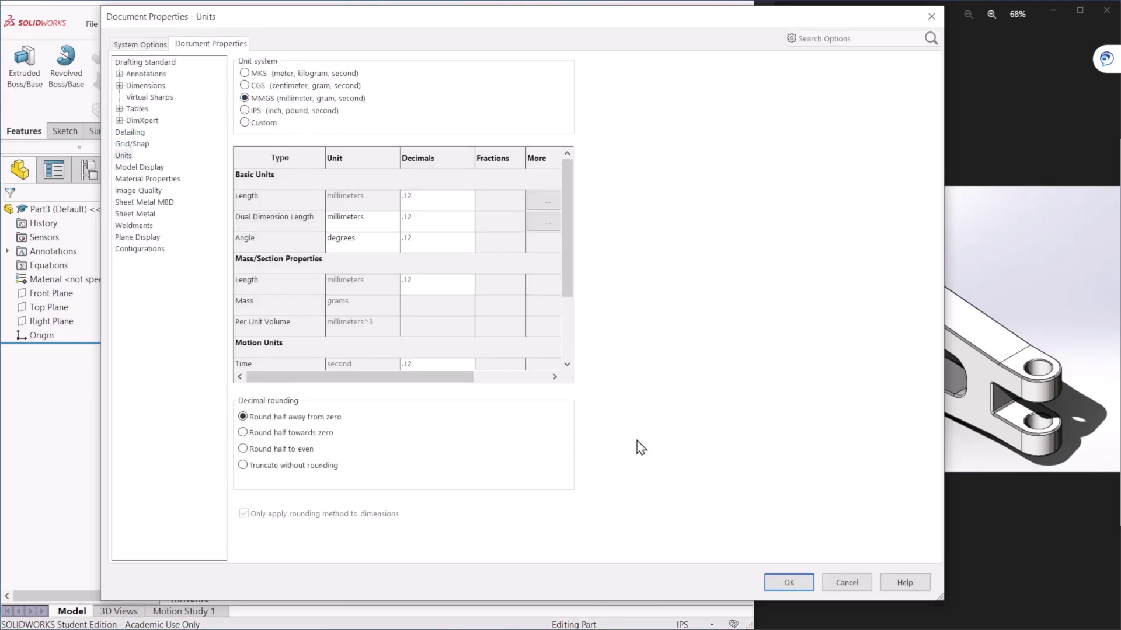
click(785, 581)
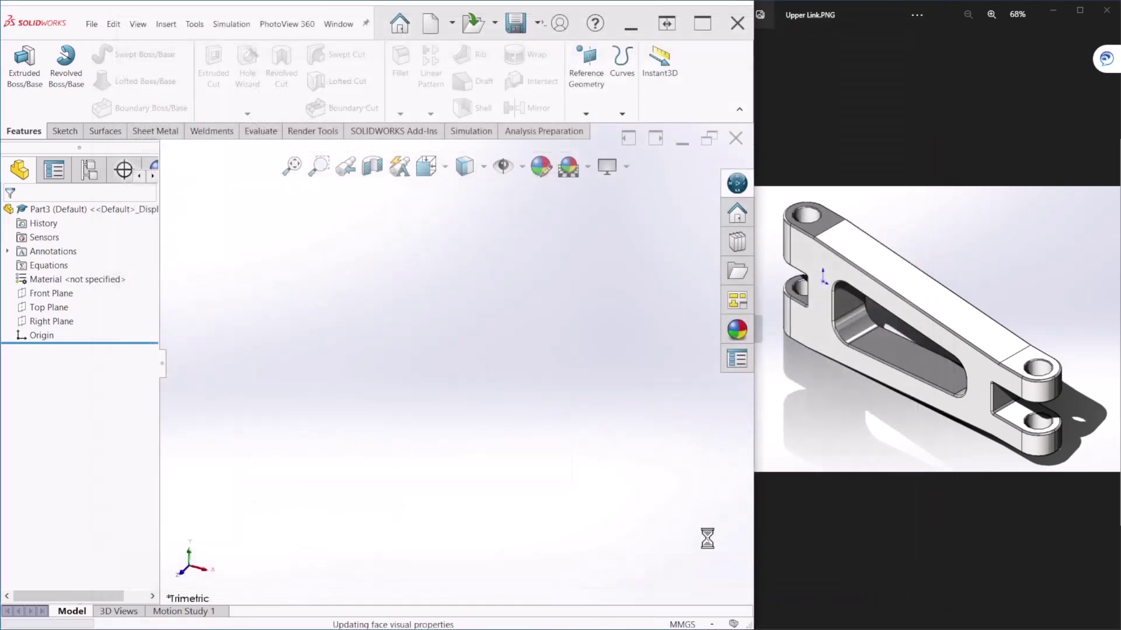
Step: Start Sketch1 on the Front Plane and draw a horizontal centerline through the origin
click(53, 297)
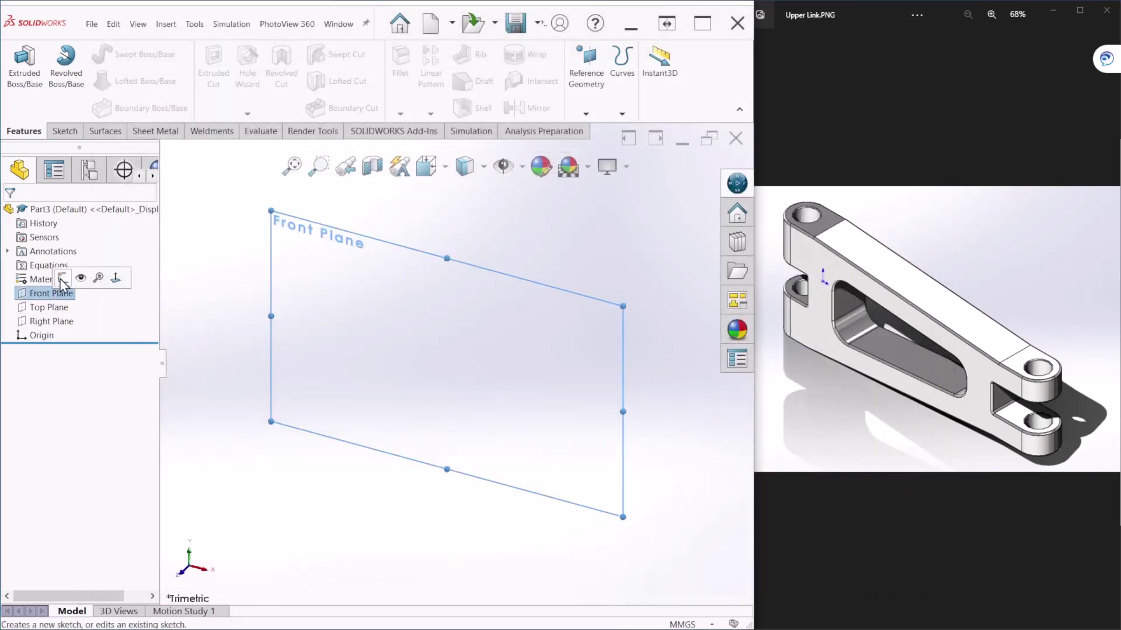
click(62, 279)
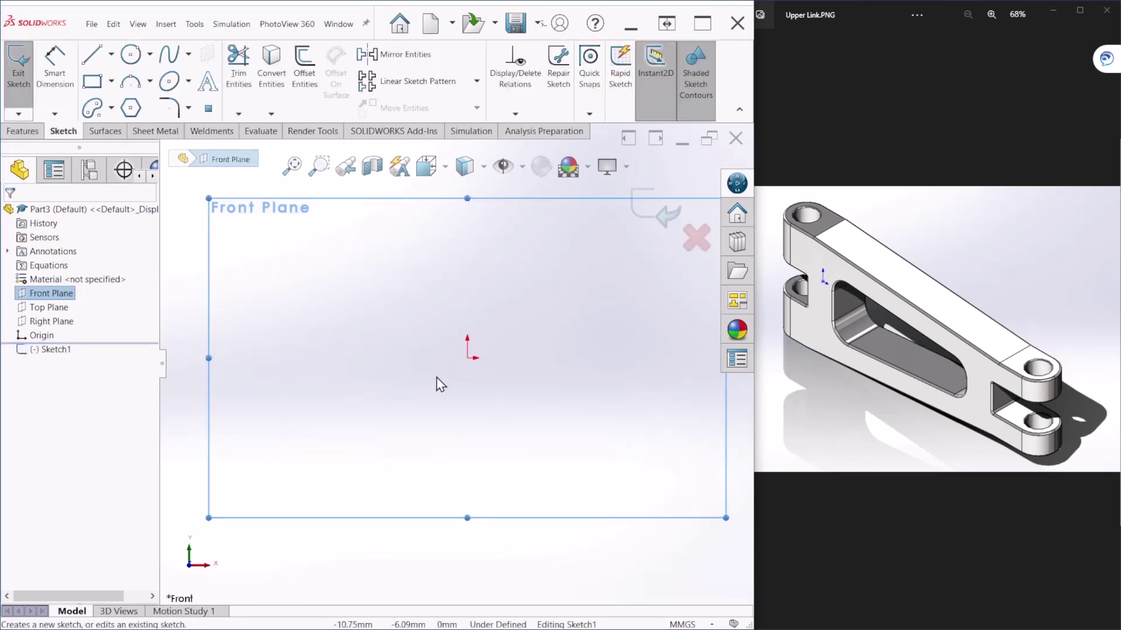
click(110, 53)
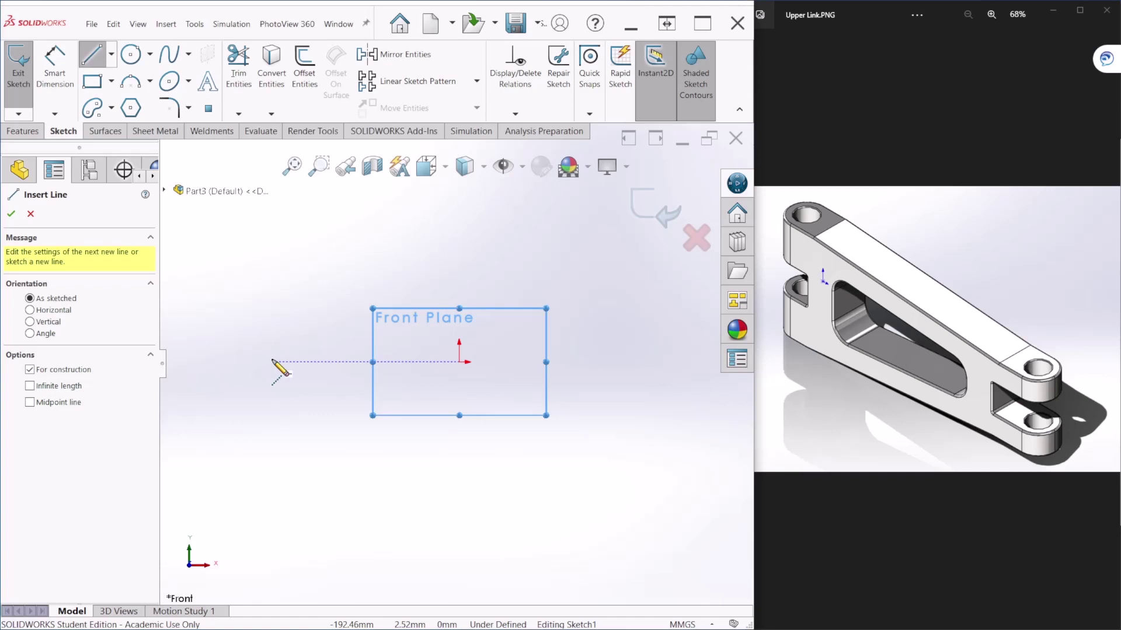
click(245, 362)
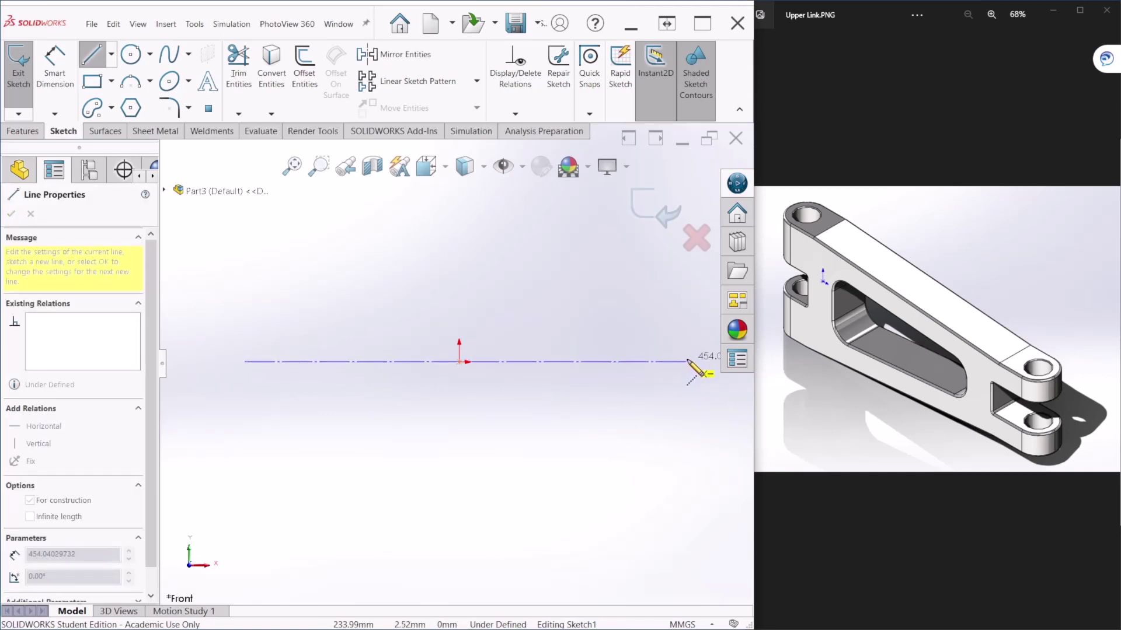
click(688, 362)
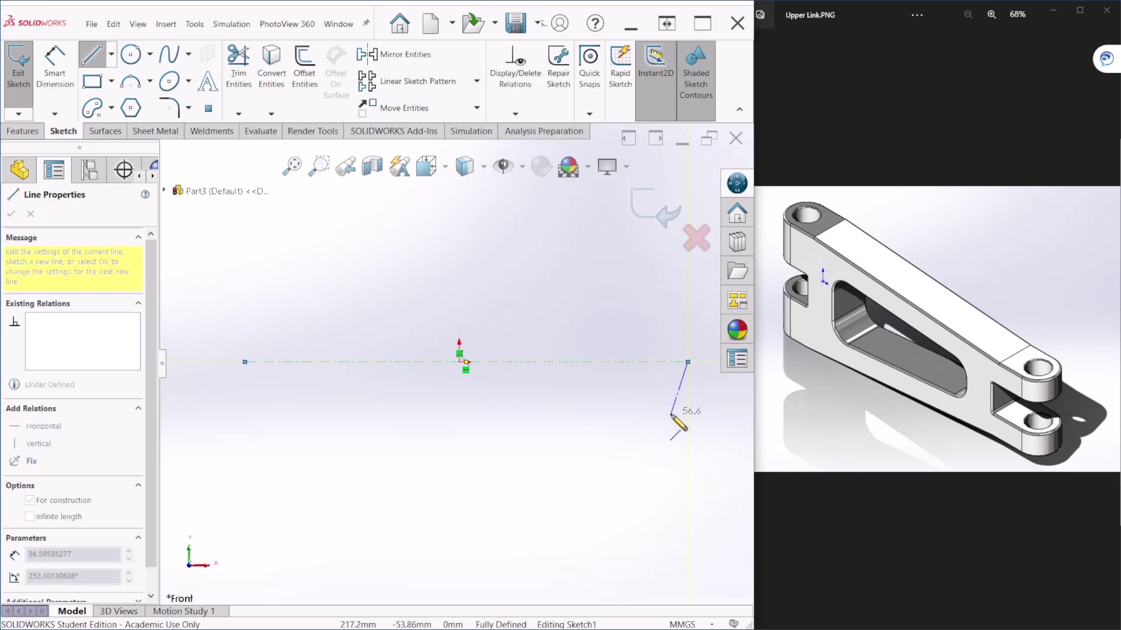
key(Escape)
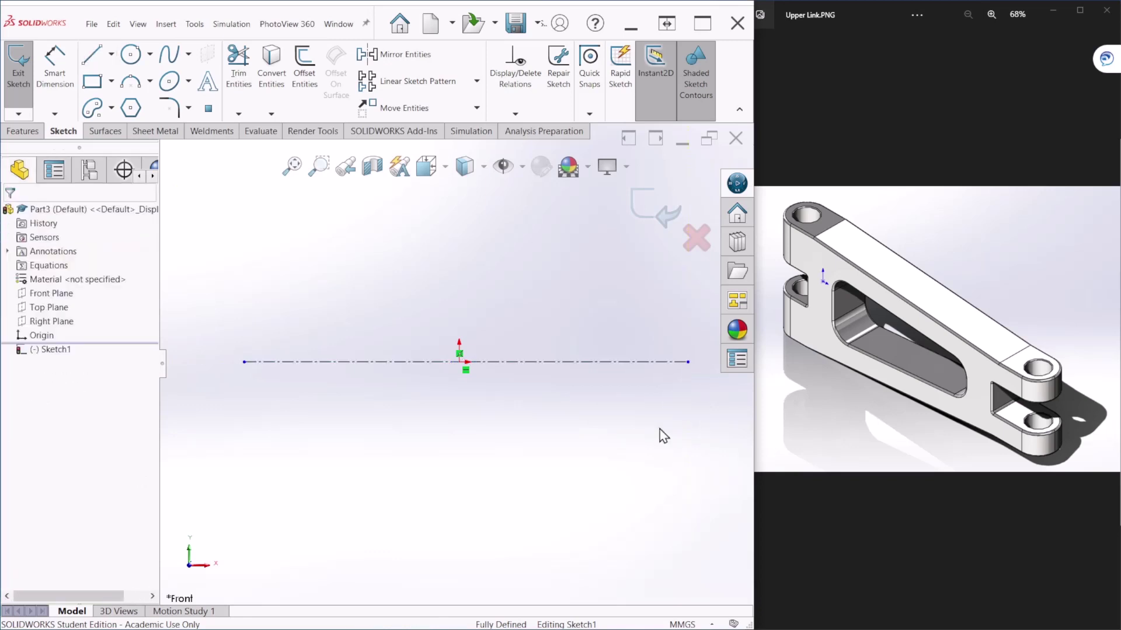
Step: Draw the left end's stepped lines from the centerline up to the short top edge
click(91, 58)
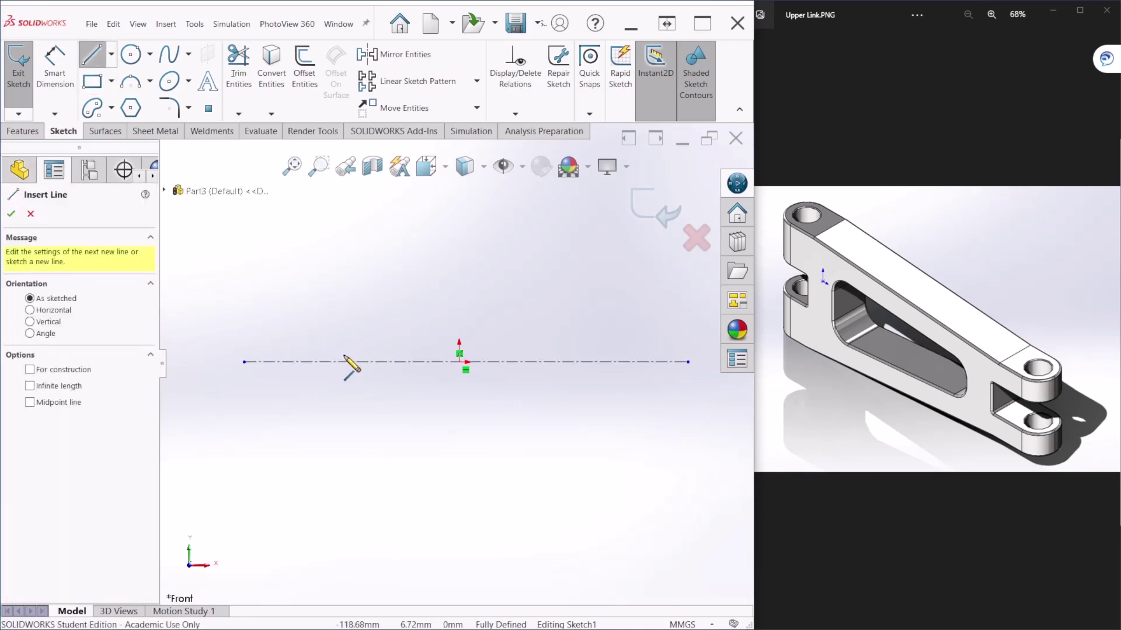
click(384, 362)
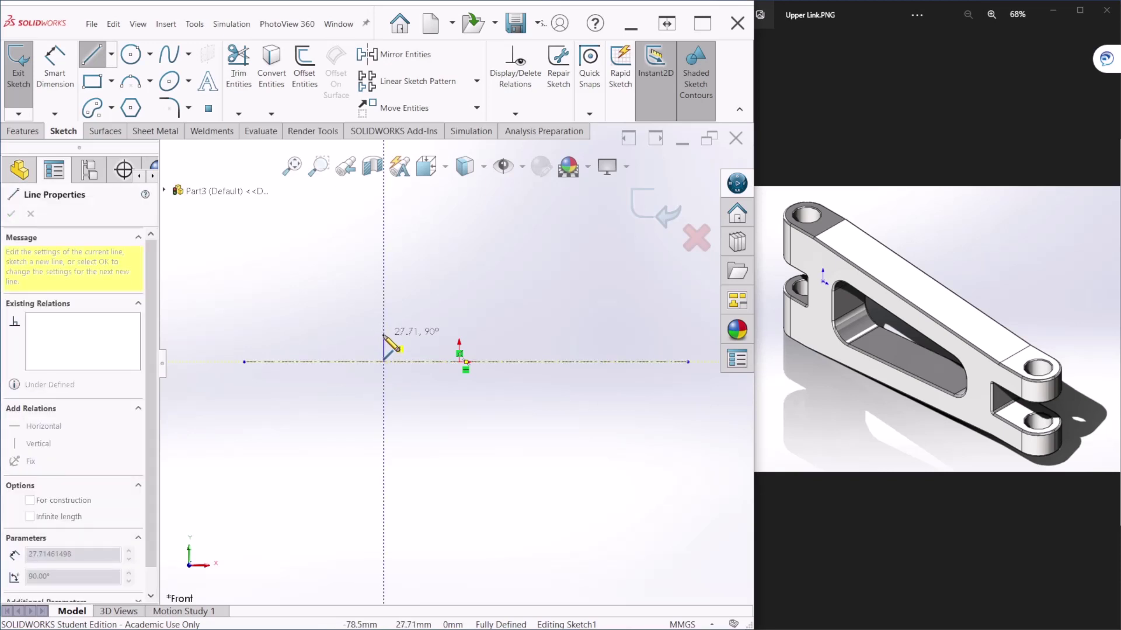
click(384, 335)
double_click(337, 334)
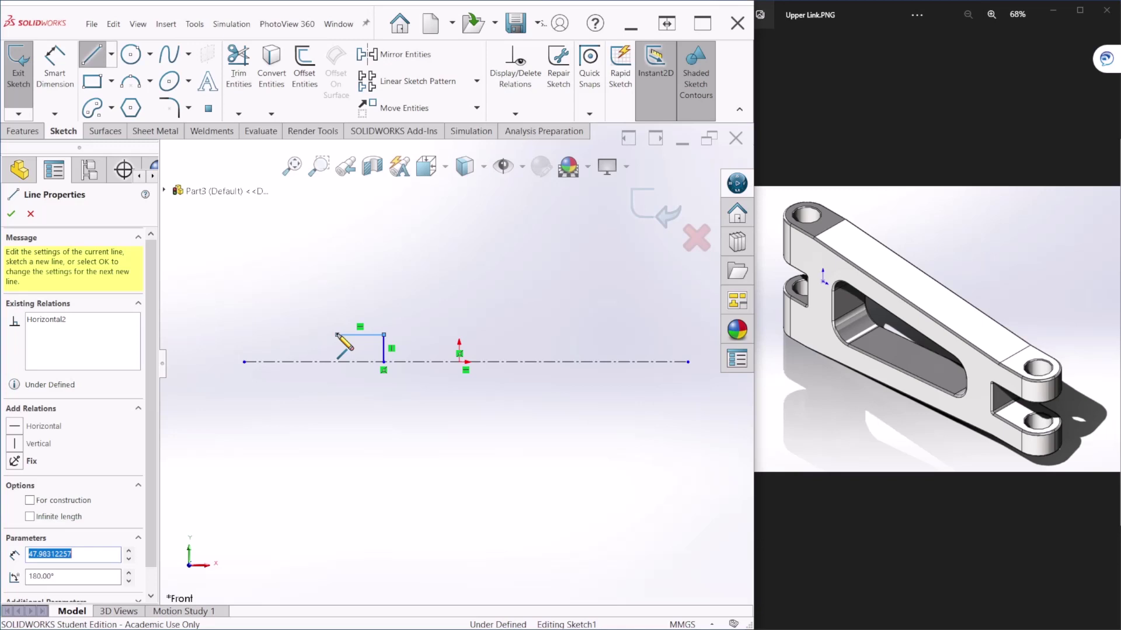
click(337, 334)
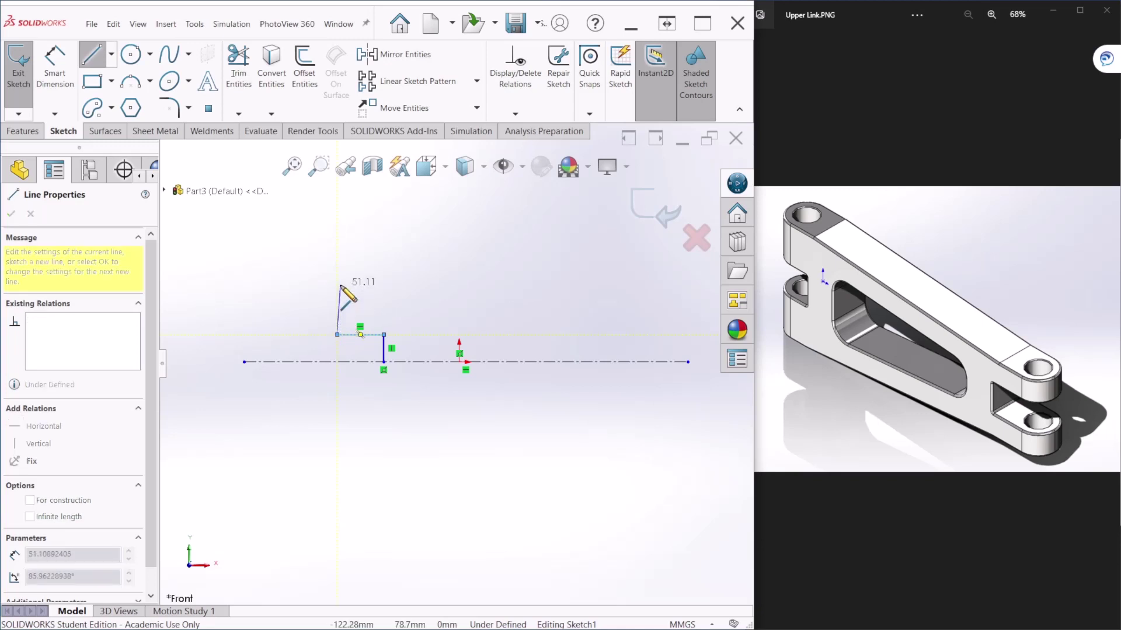
click(337, 288)
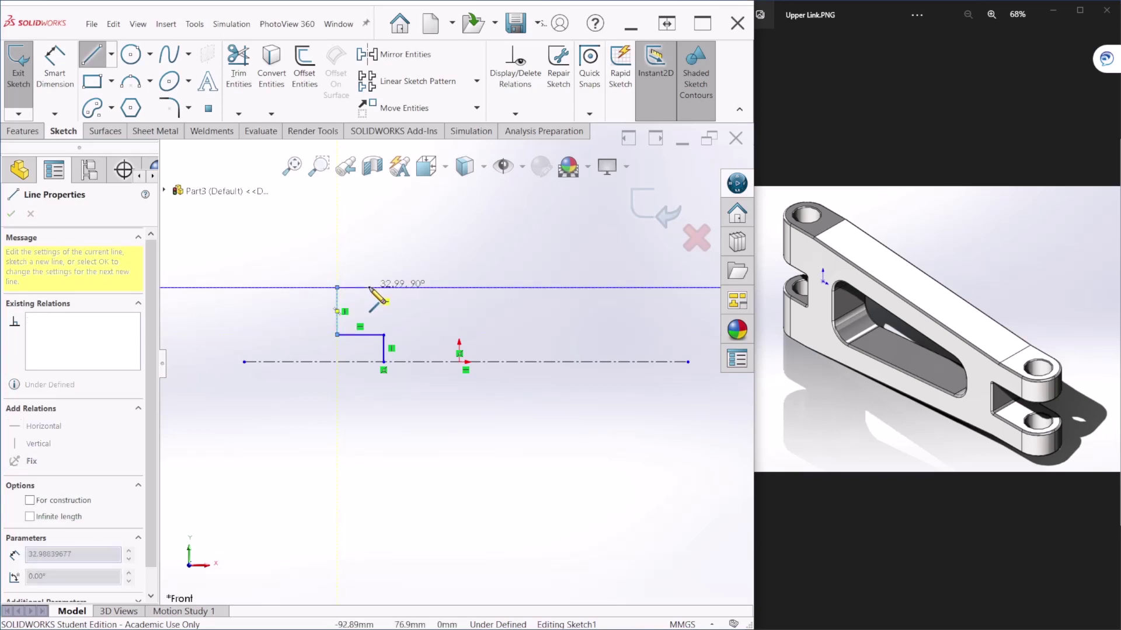
click(384, 287)
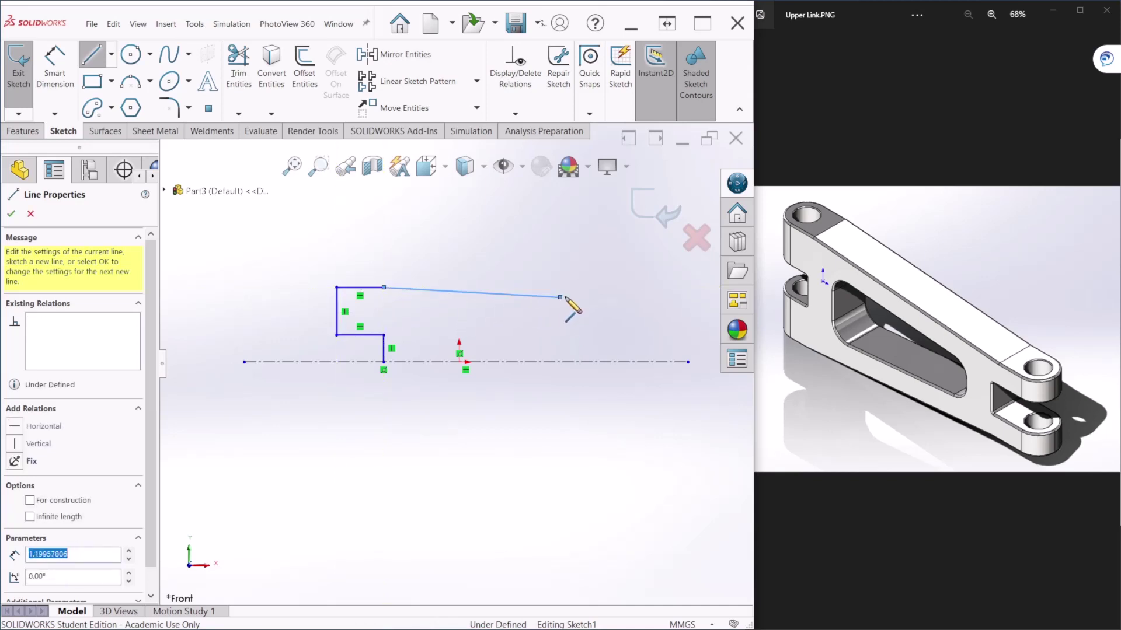
Step: Add the long sloped top edge and the right end's steps down to the centerline
click(560, 297)
click(607, 297)
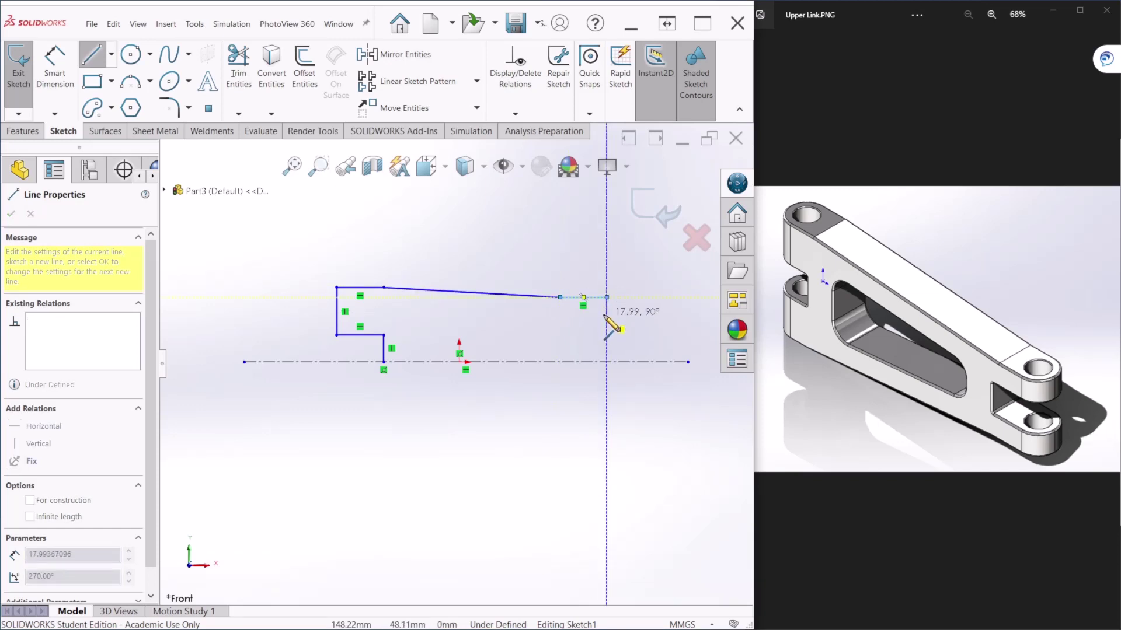
click(607, 316)
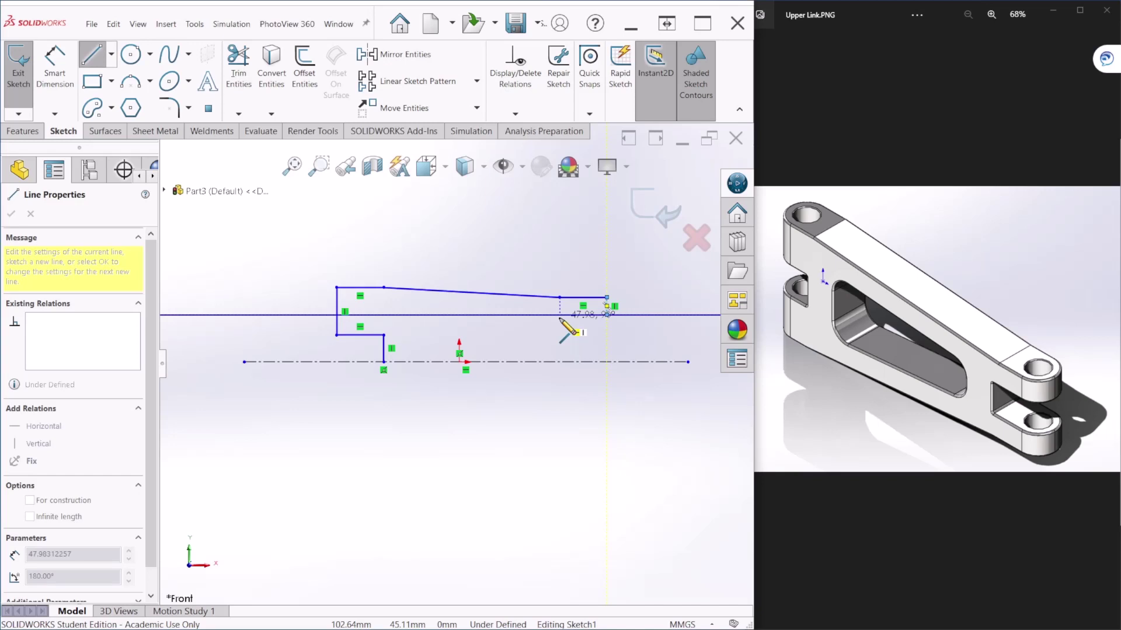
double_click(560, 316)
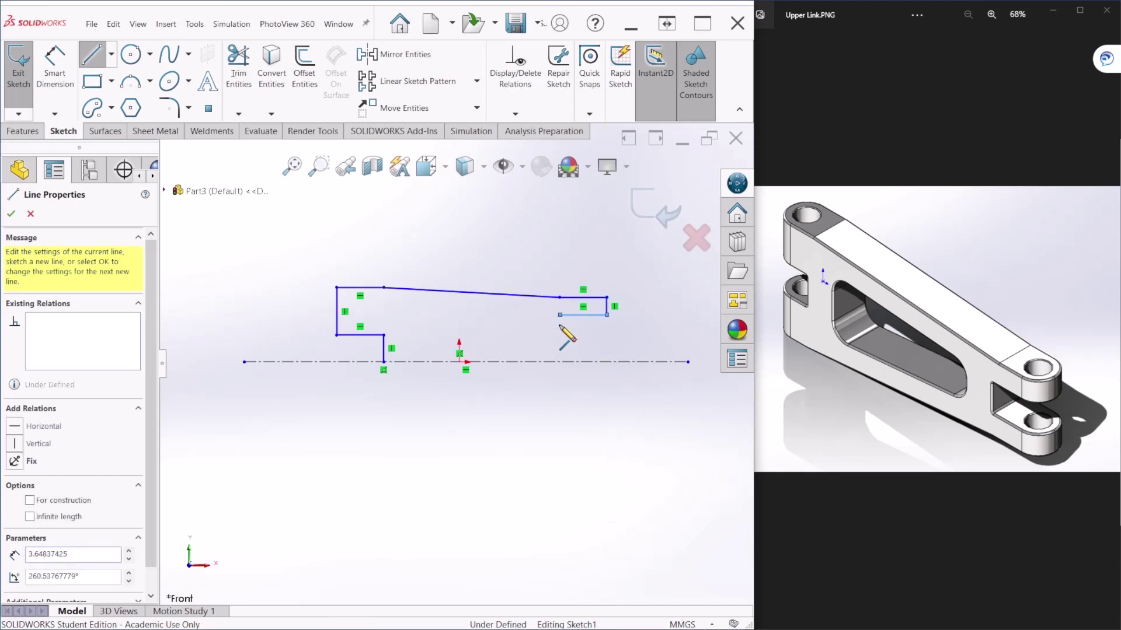
click(560, 315)
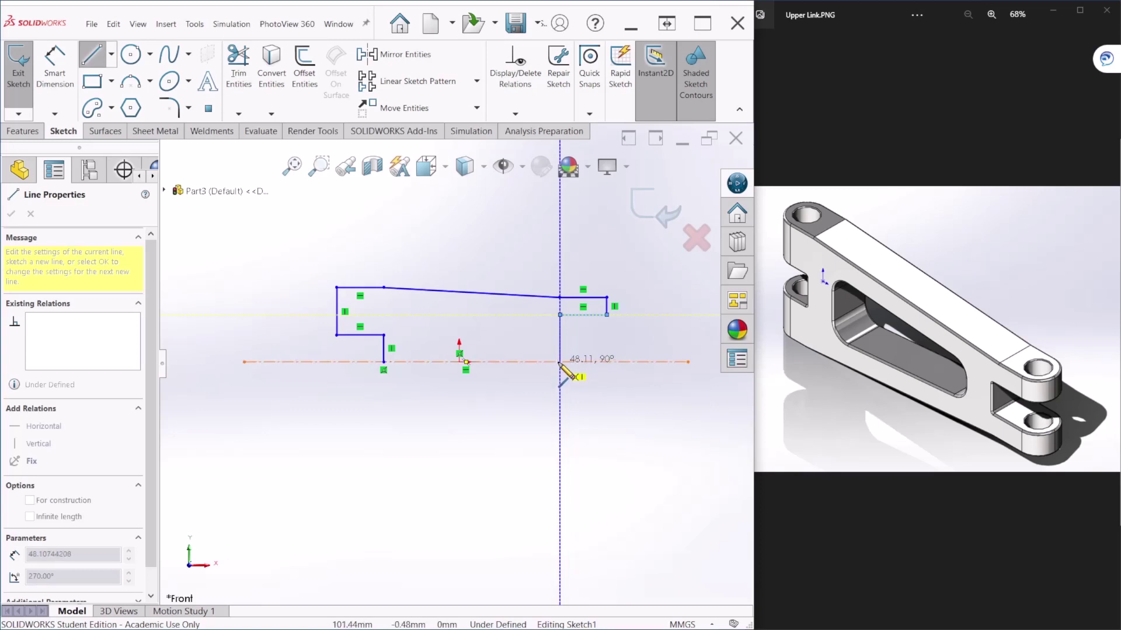
double_click(561, 363)
key(Escape)
Step: Dimension the left end's vertical lines at 10 mm and 27.5 mm
click(55, 65)
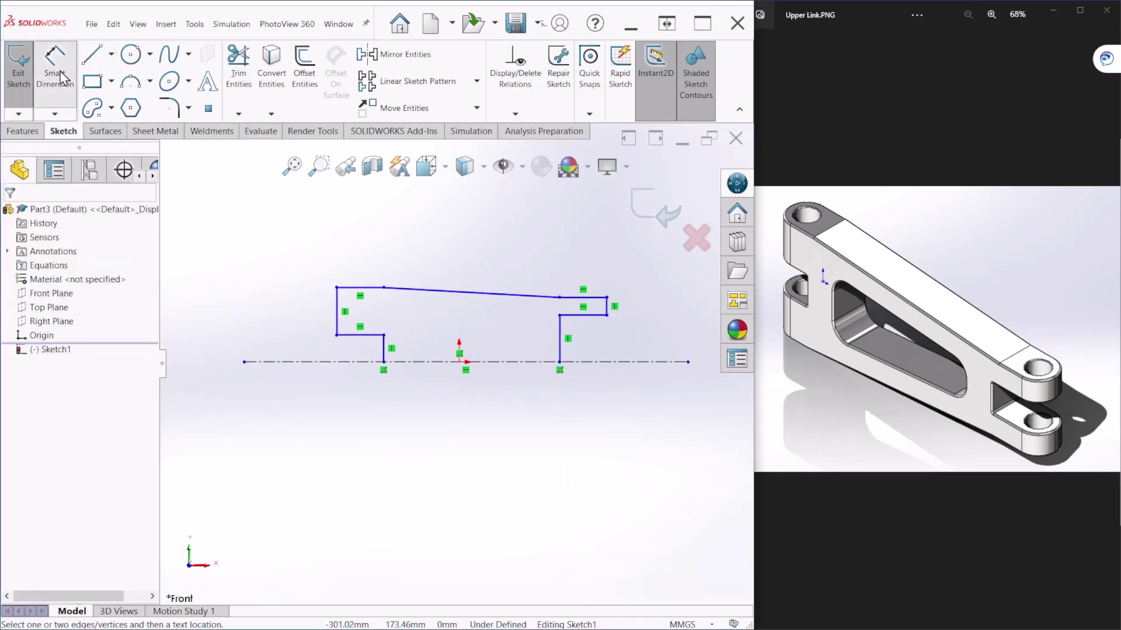
scroll(358, 407, down, 1)
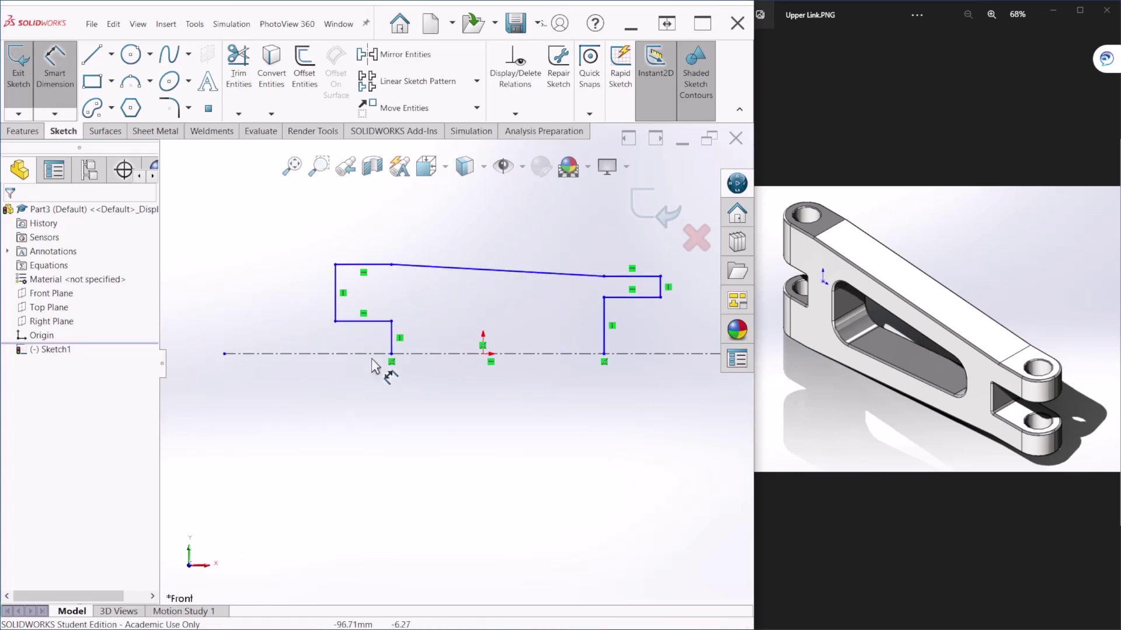
click(391, 342)
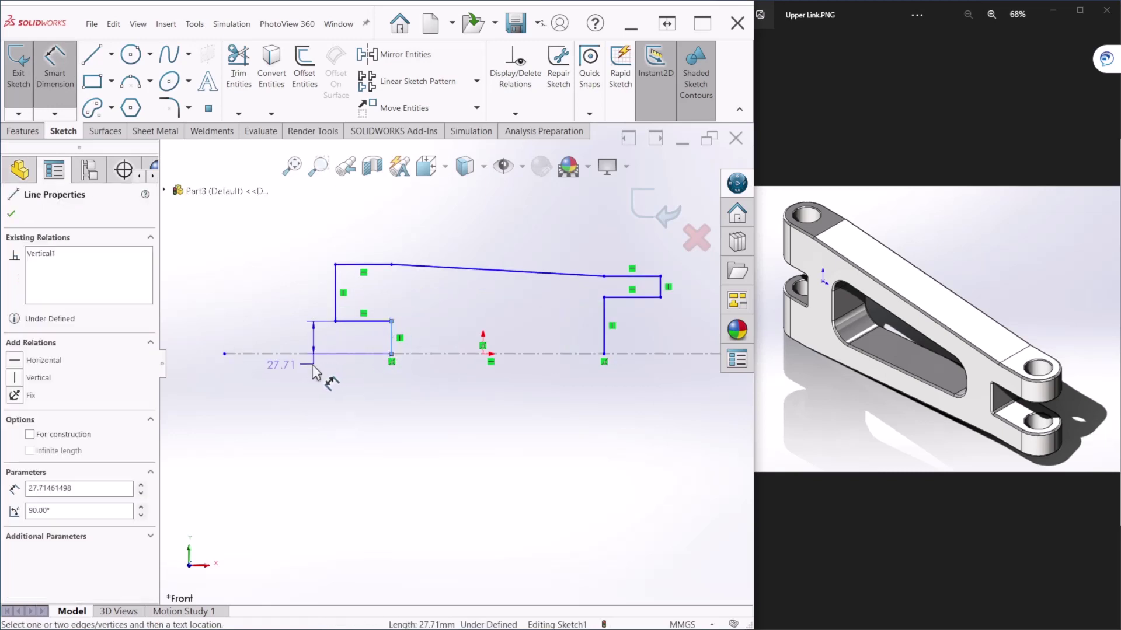
click(279, 387)
text(10)
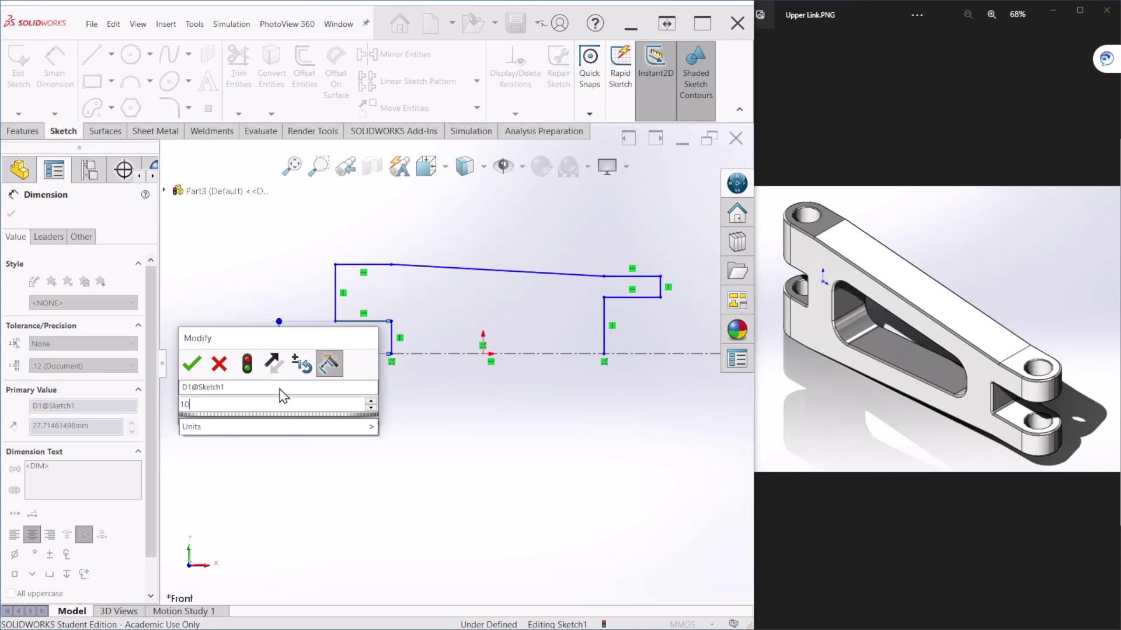
key(Return)
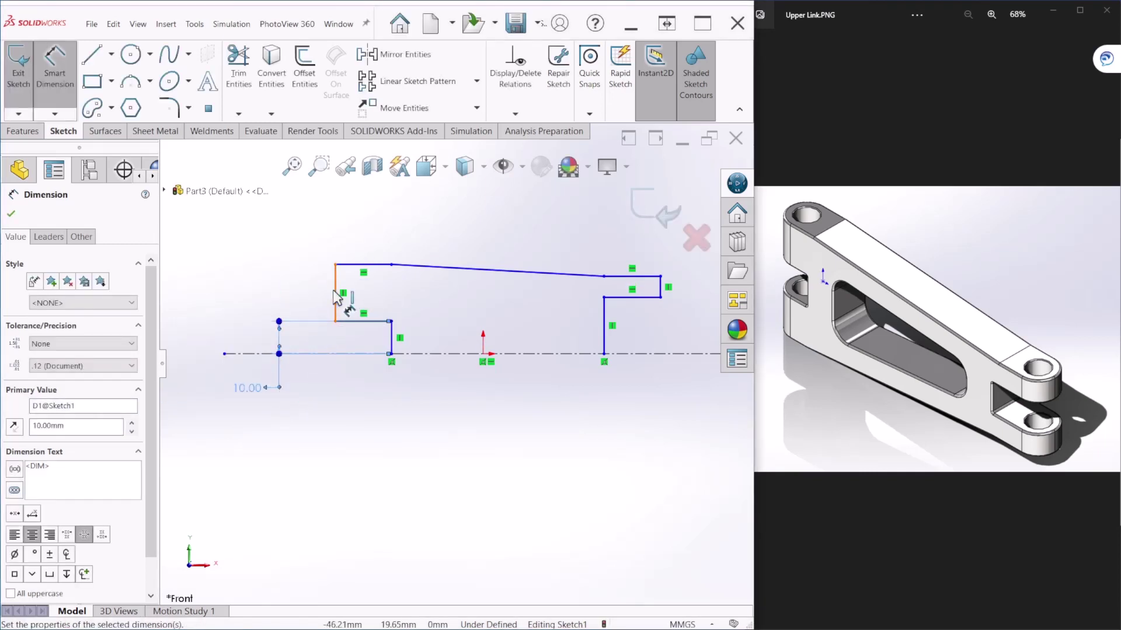
click(336, 292)
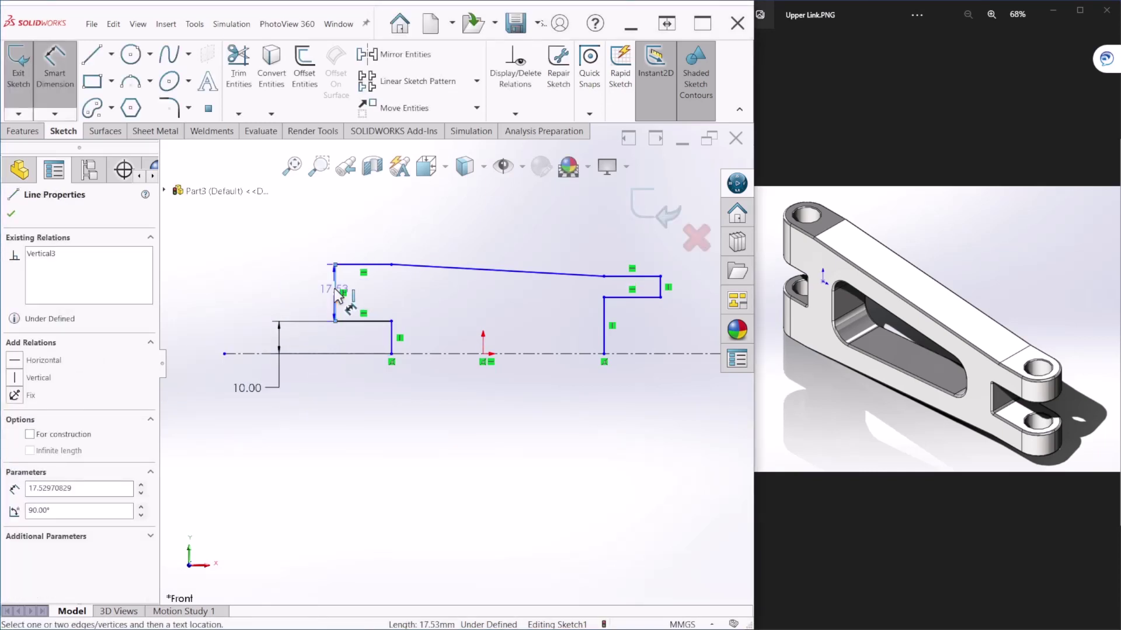
click(273, 296)
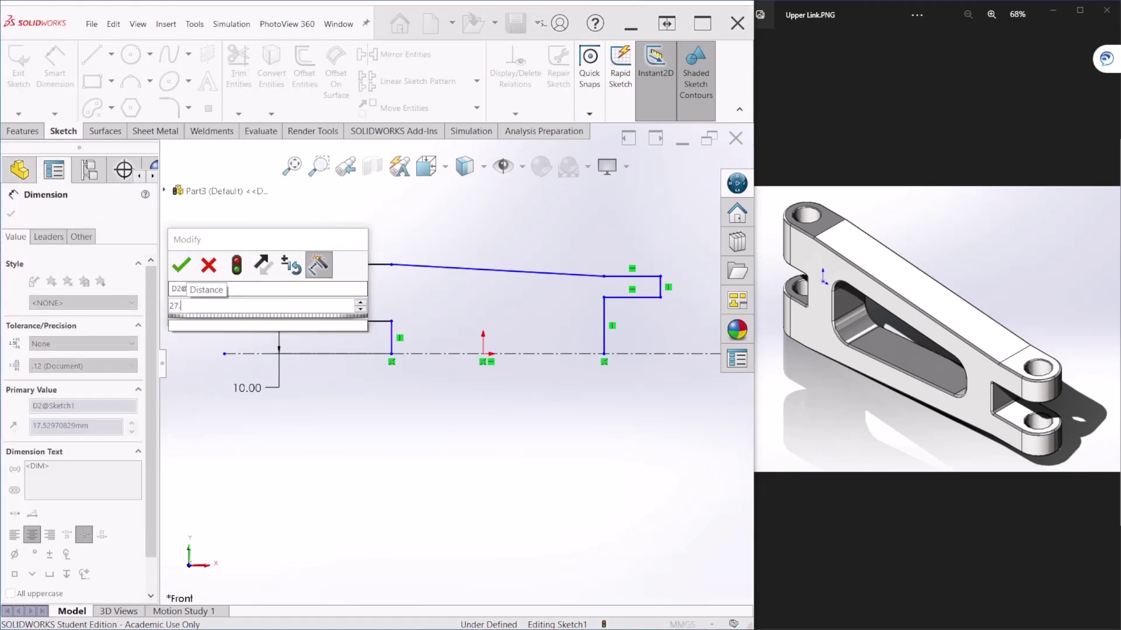
key(Return)
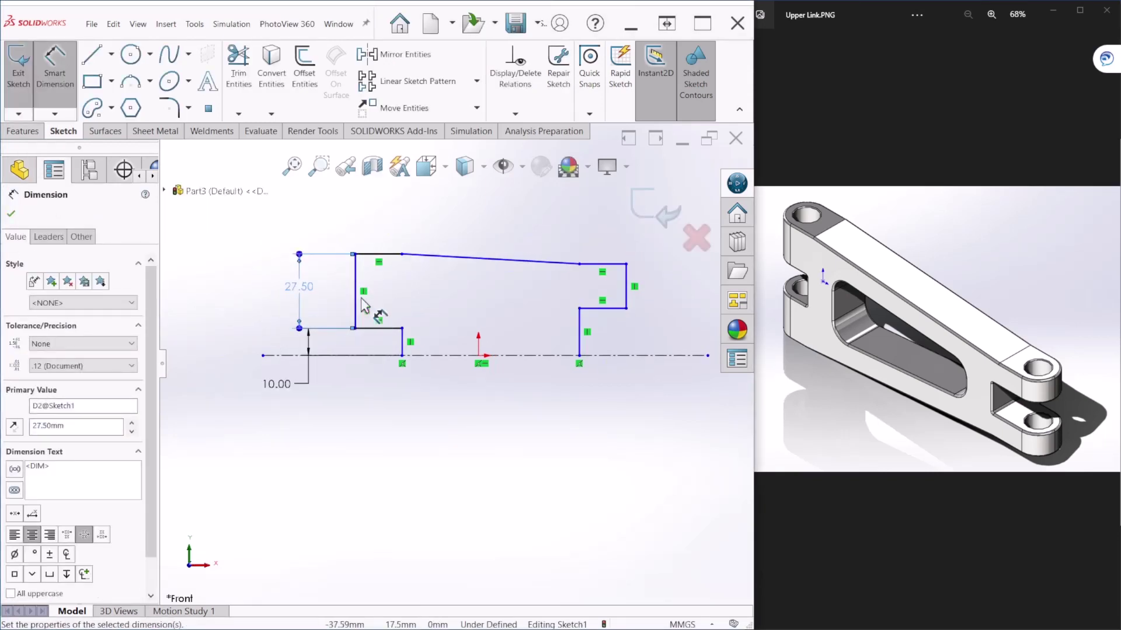
Step: Add a 200 mm overall length between the left and right vertical lines
scroll(362, 302, up, 1)
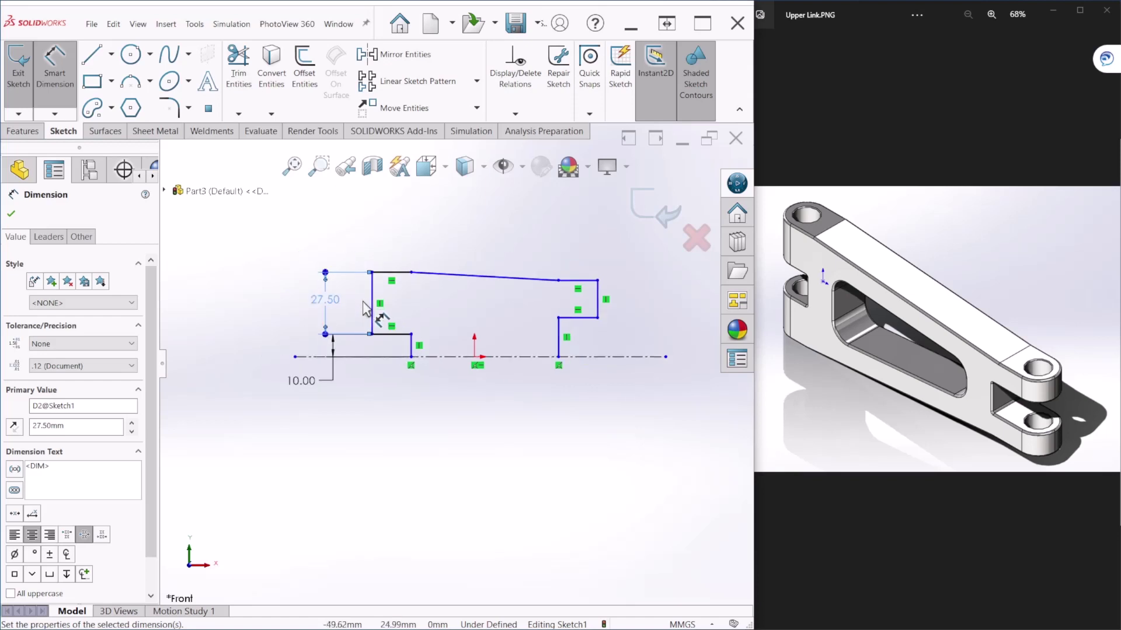
scroll(610, 318, down, 2)
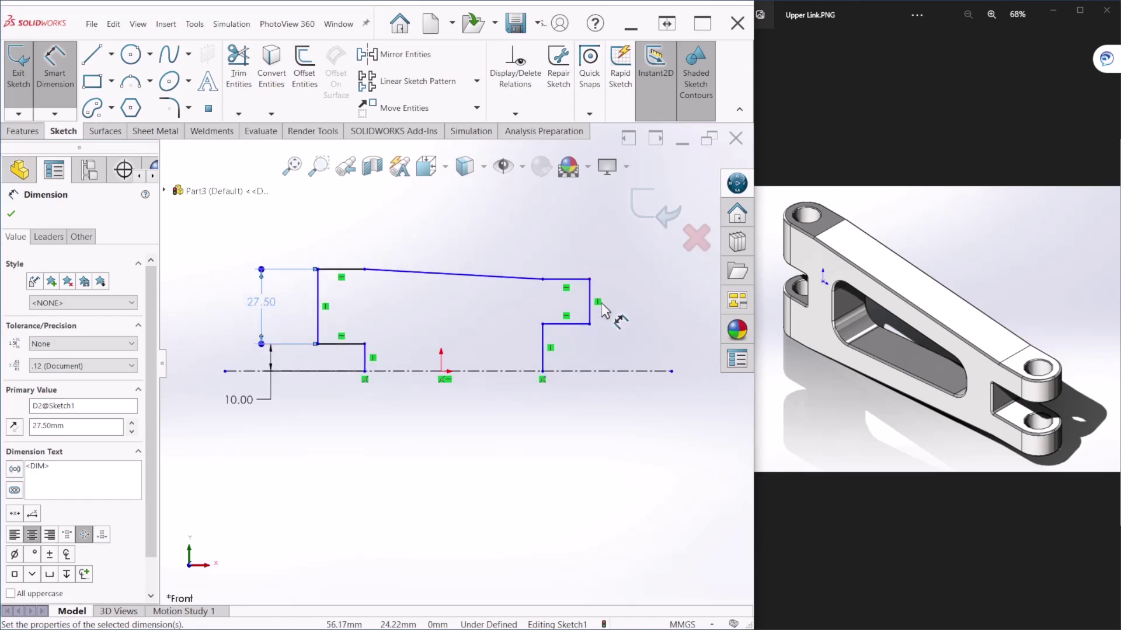
scroll(456, 321, up, 1)
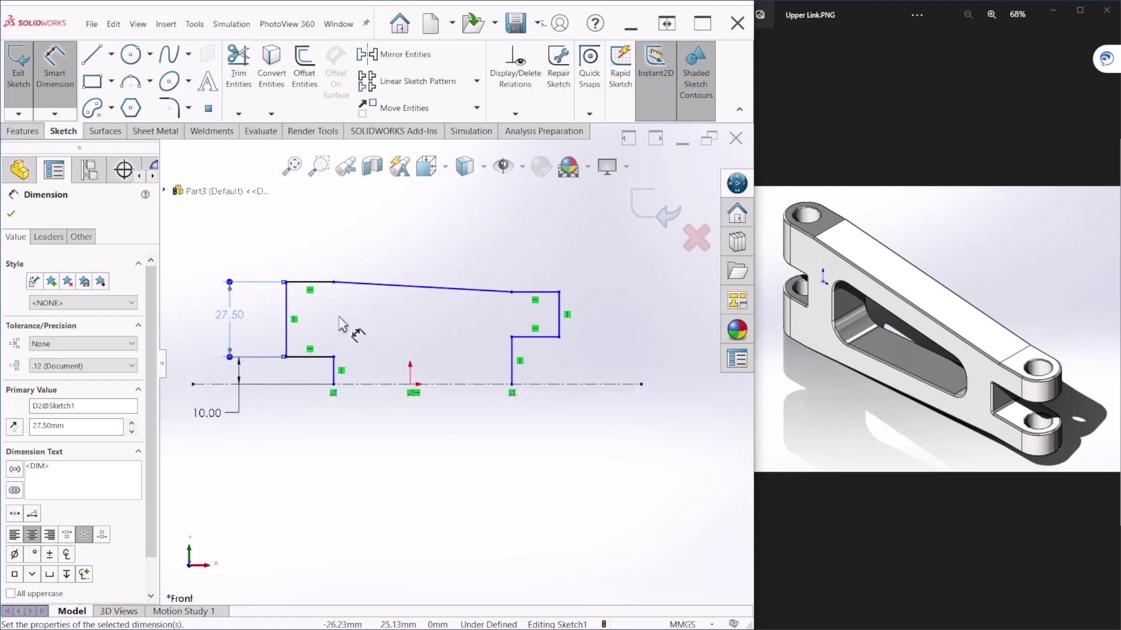
click(287, 312)
click(560, 318)
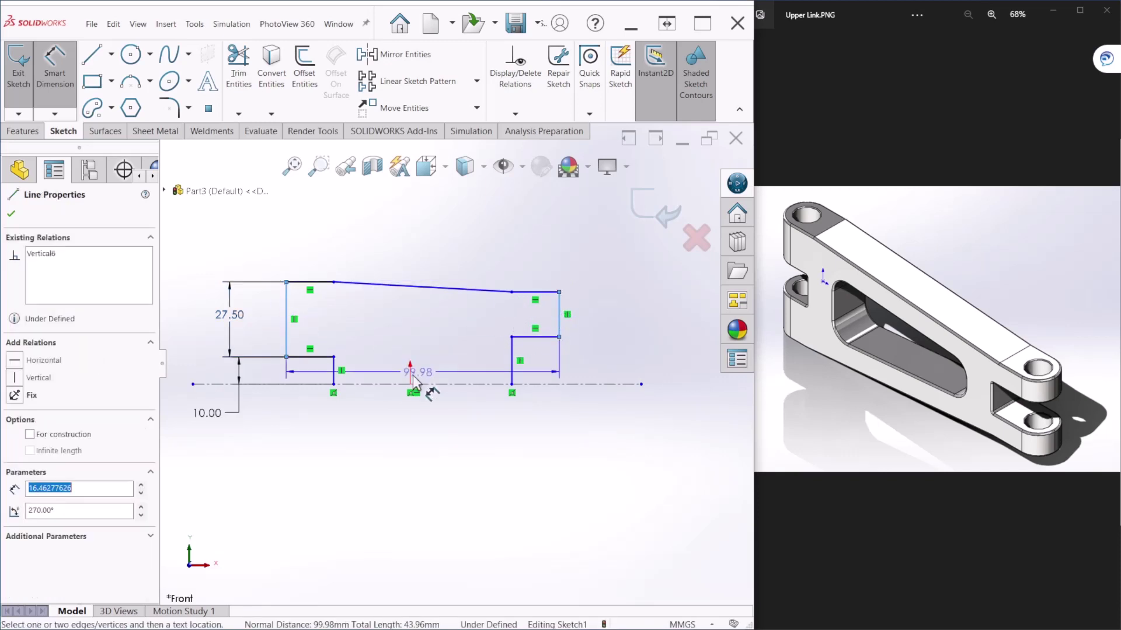
click(411, 476)
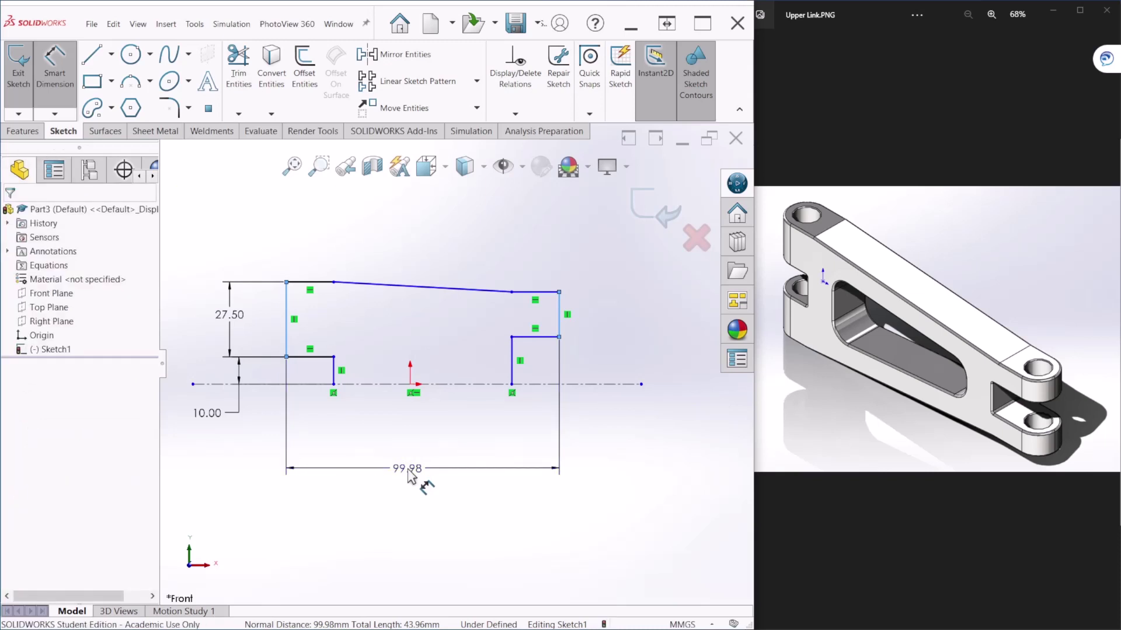
text(200)
key(Return)
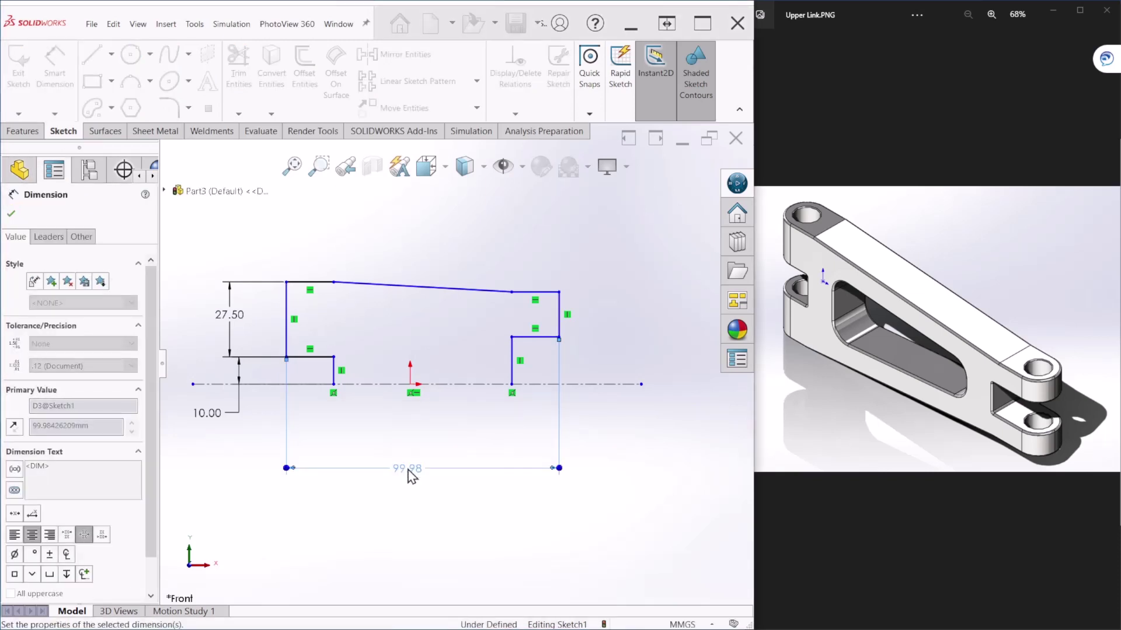
Step: Dimension the top right and lower right horizontal lines at 35 mm each
scroll(450, 438, up, 3)
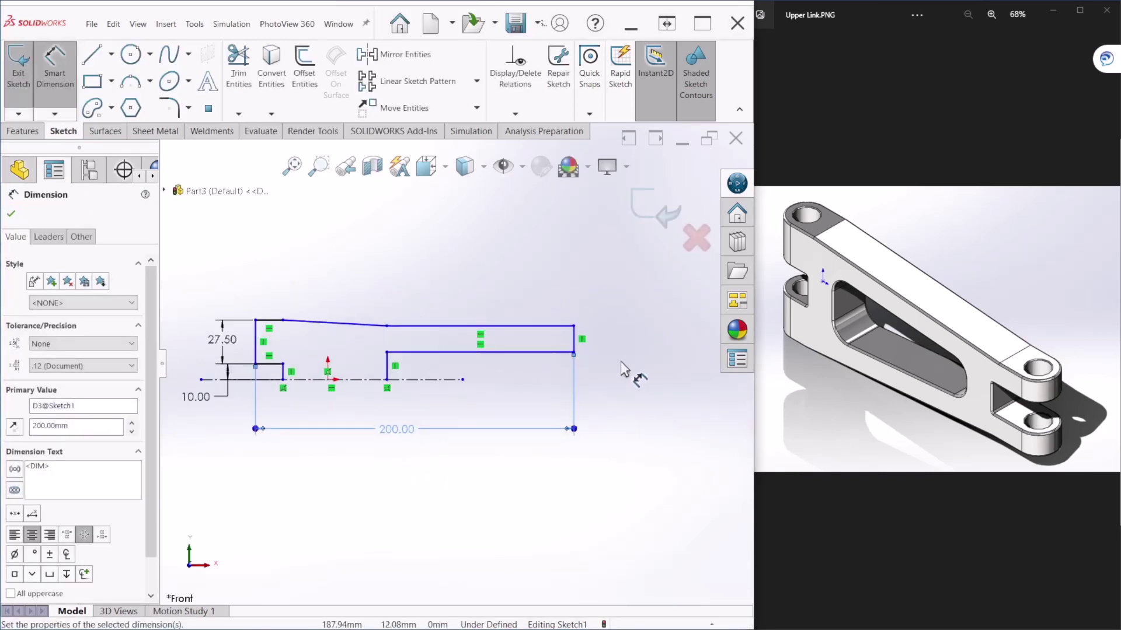
click(495, 331)
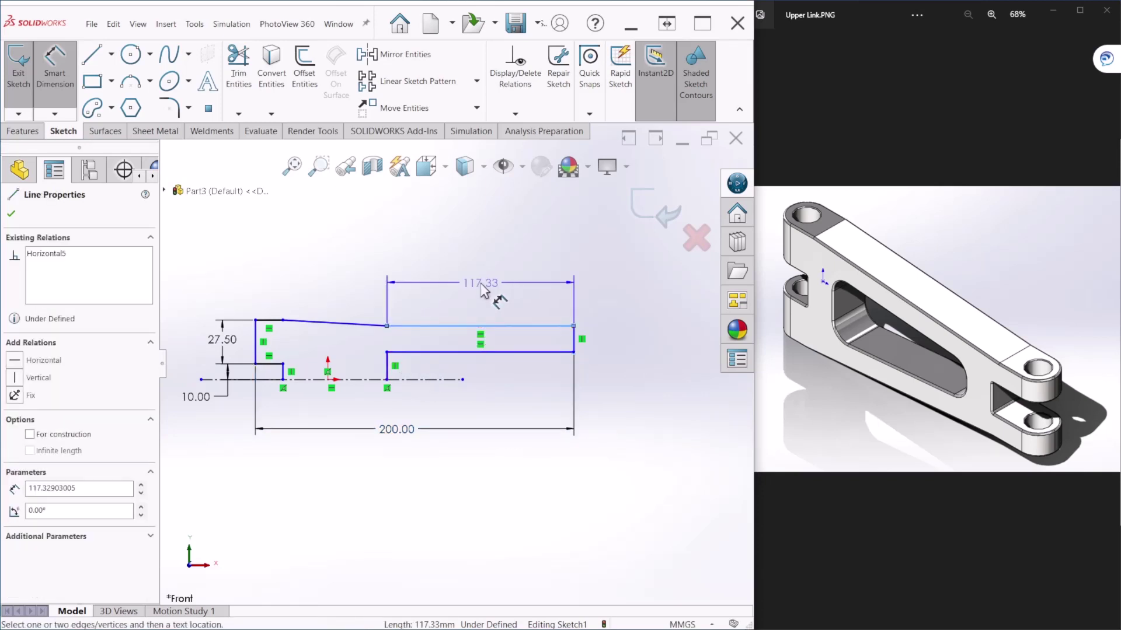
click(481, 285)
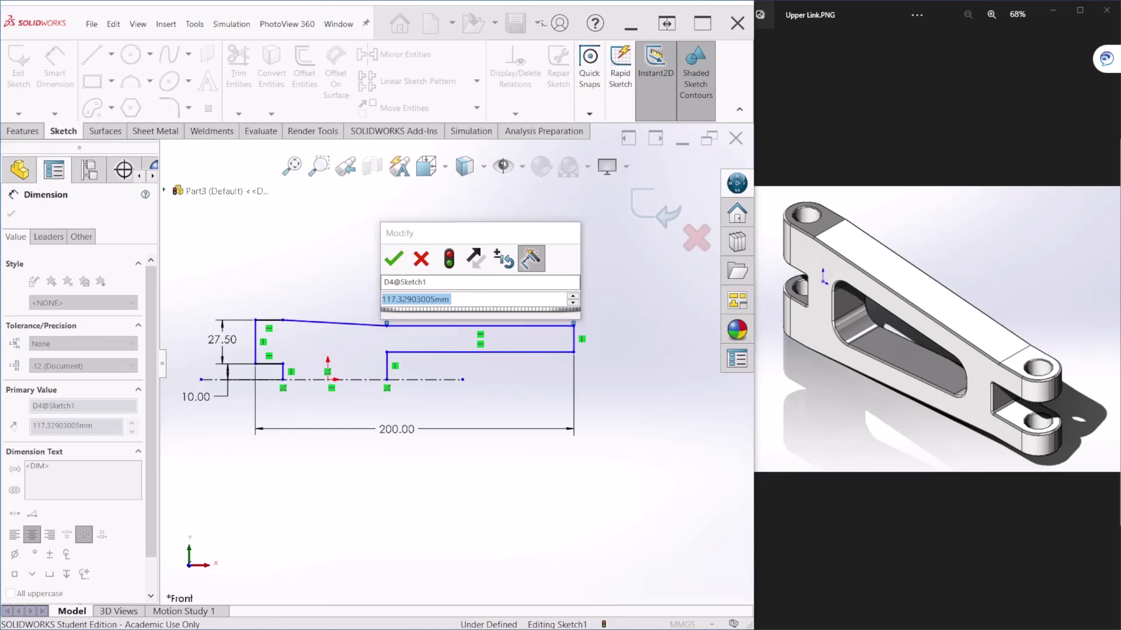
text(35)
key(Return)
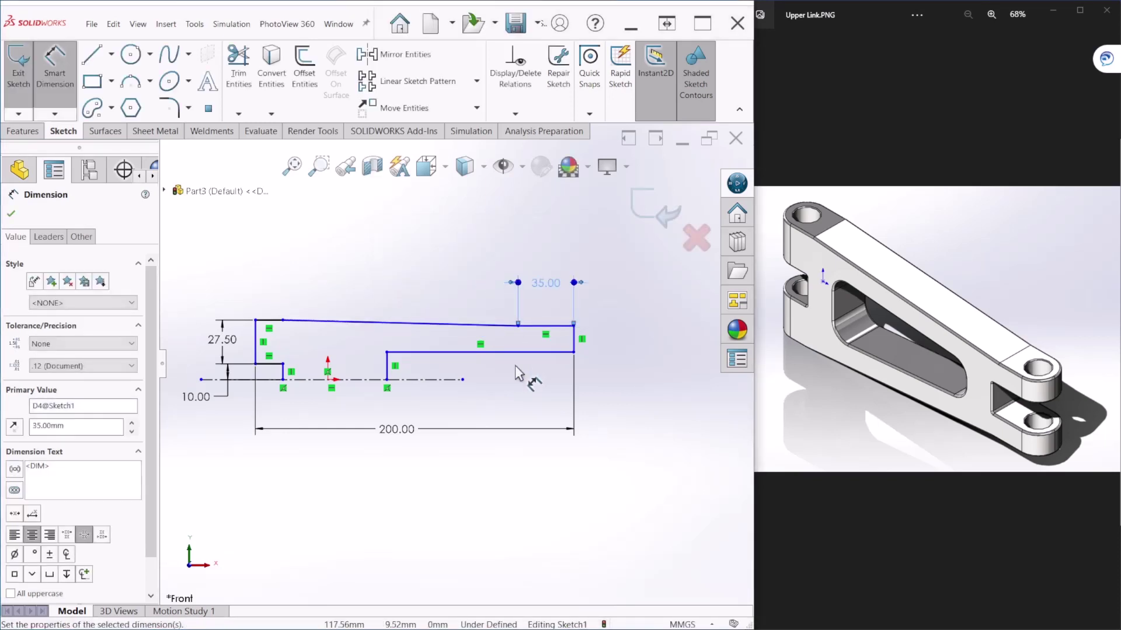
click(521, 354)
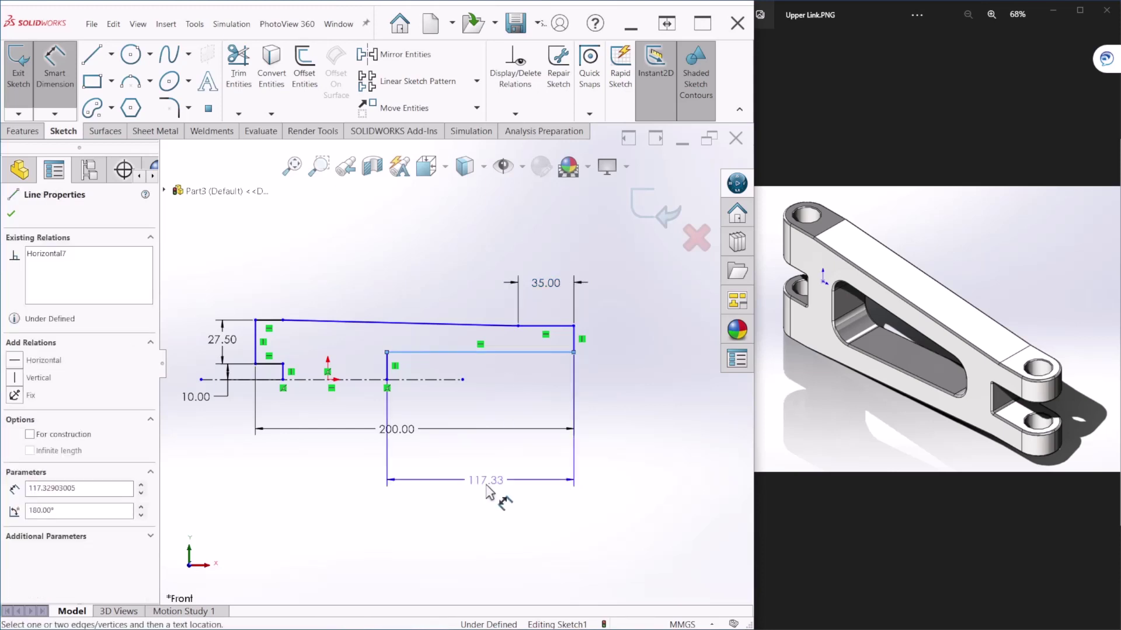
click(488, 492)
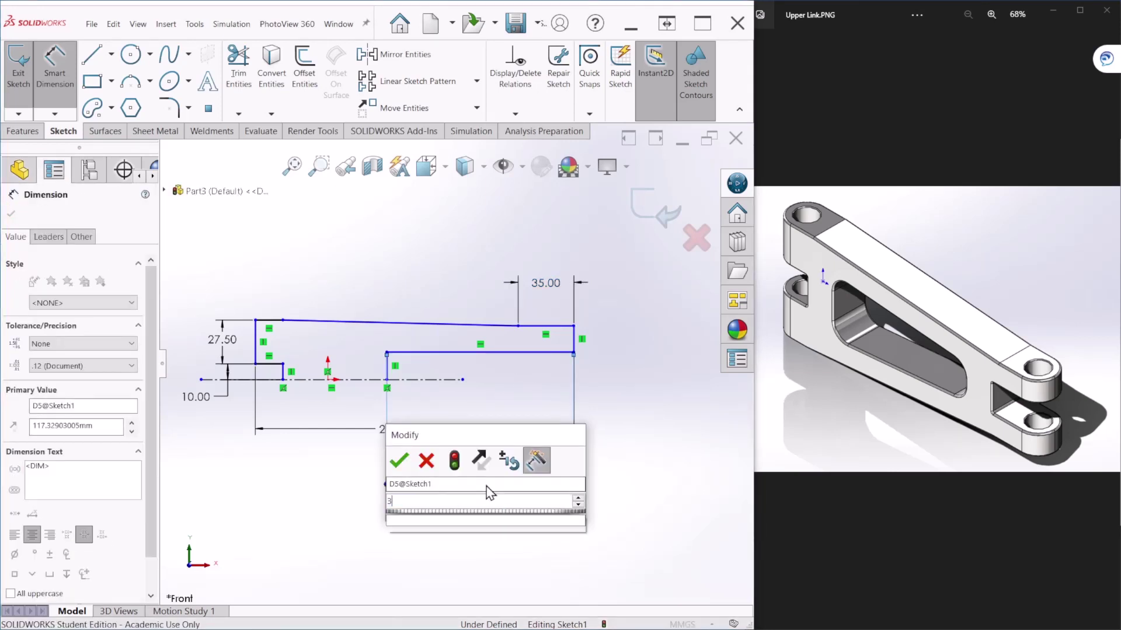
text(35)
key(Return)
Step: Set the right end's vertical lines to 10 mm and 15 mm
scroll(506, 382, down, 2)
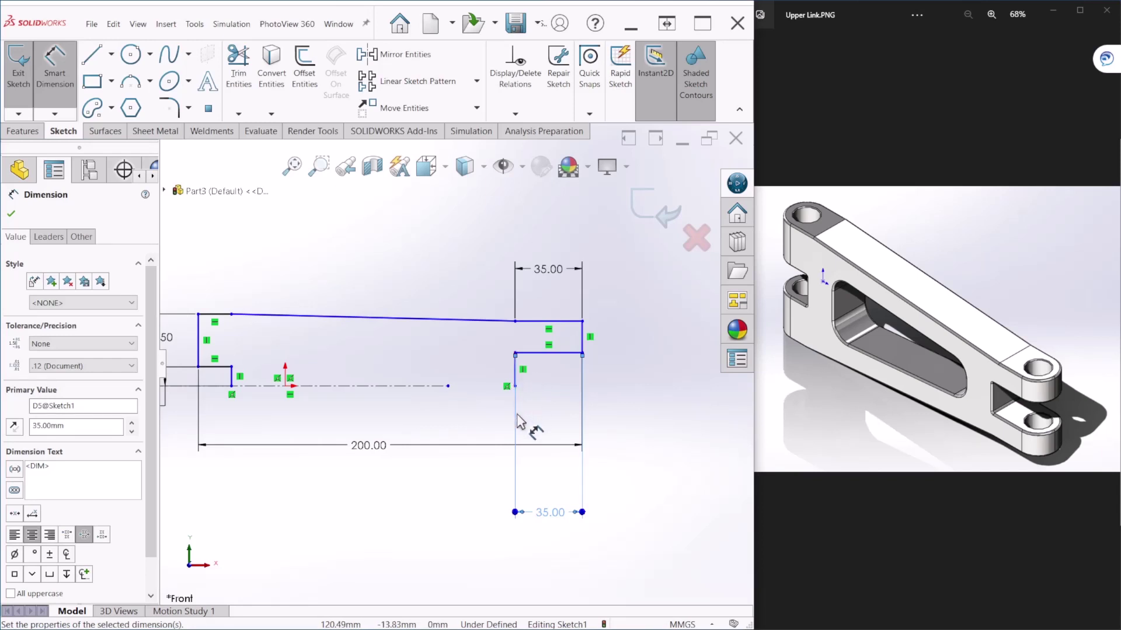
click(516, 373)
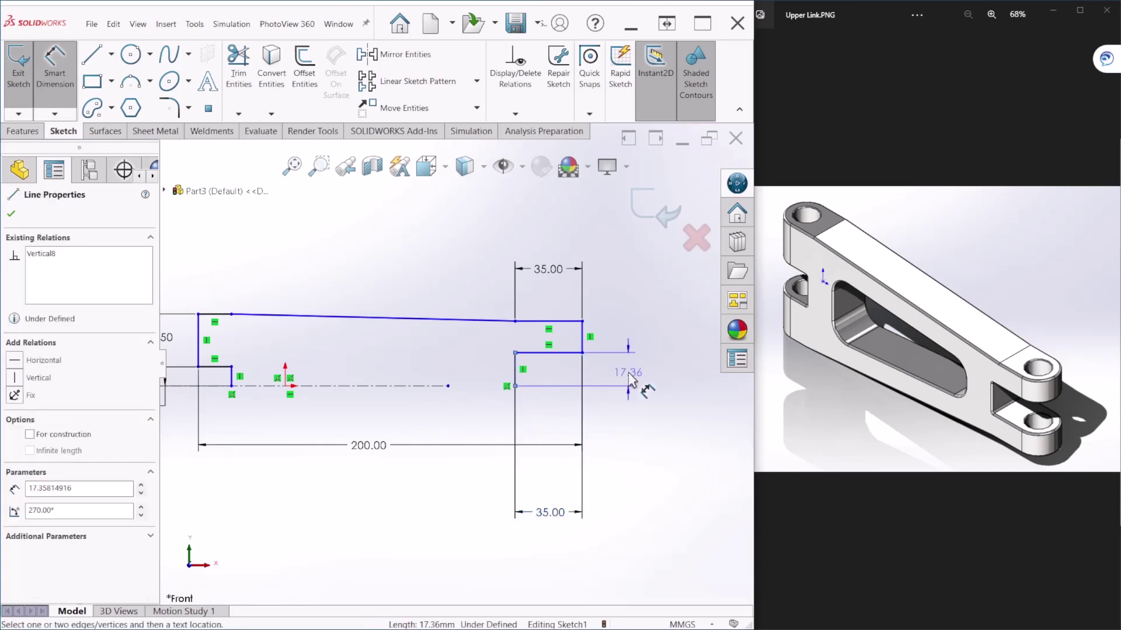
click(672, 366)
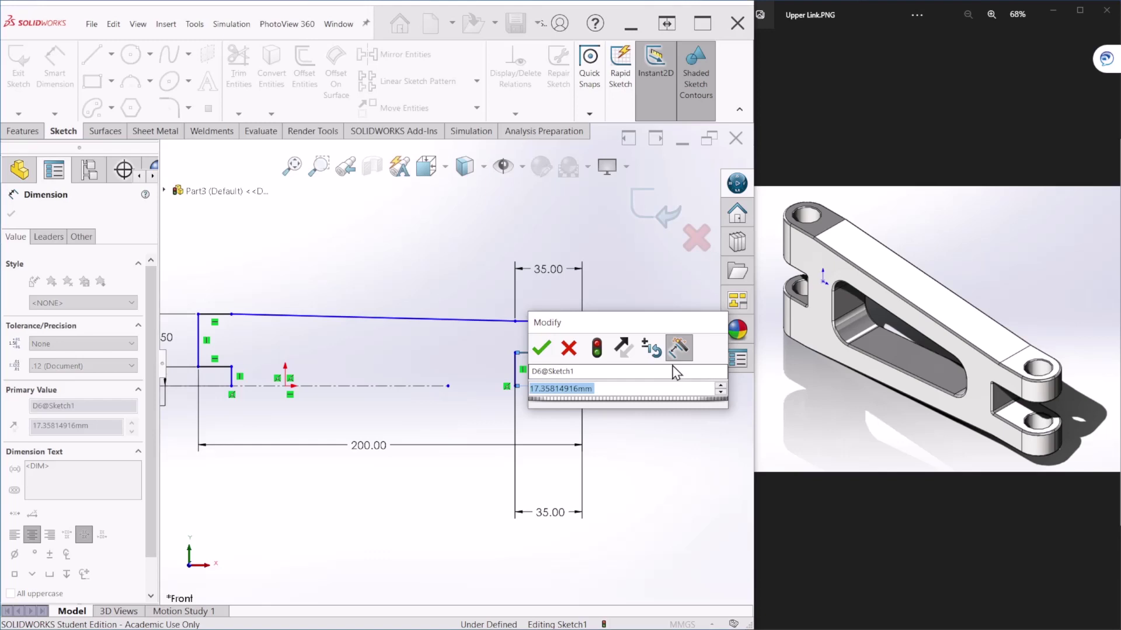
text(10)
key(Return)
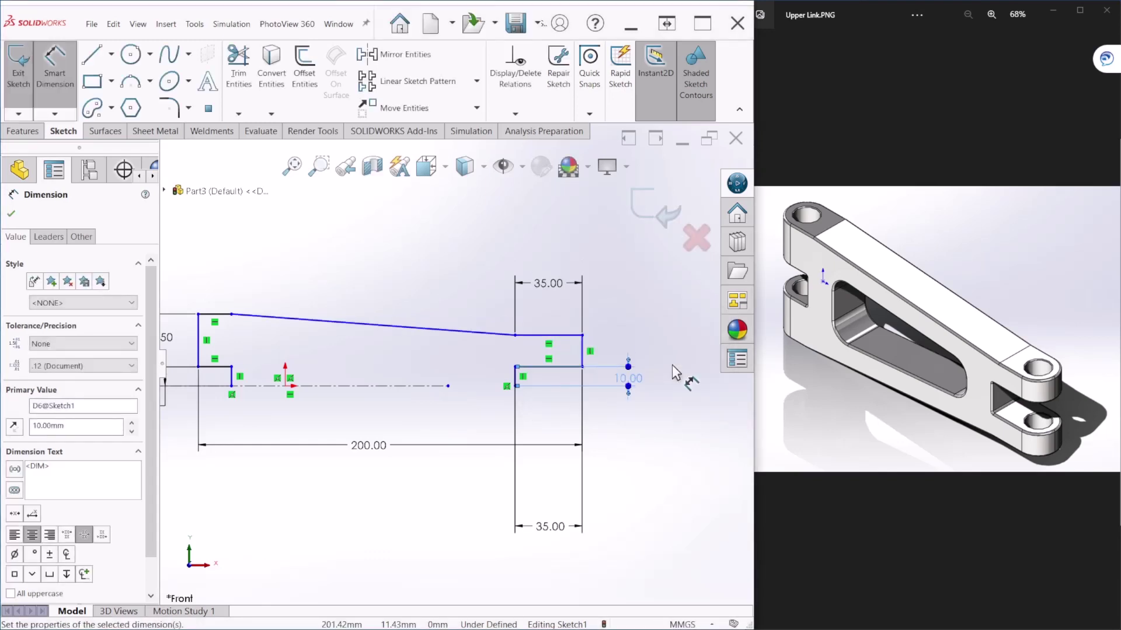
click(584, 351)
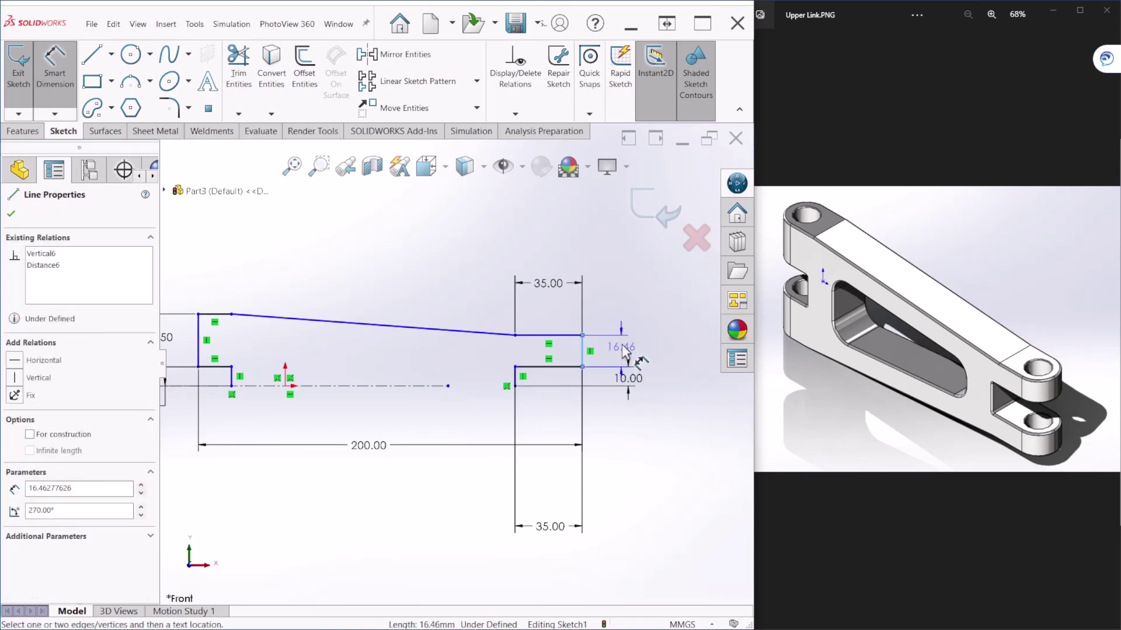
click(647, 295)
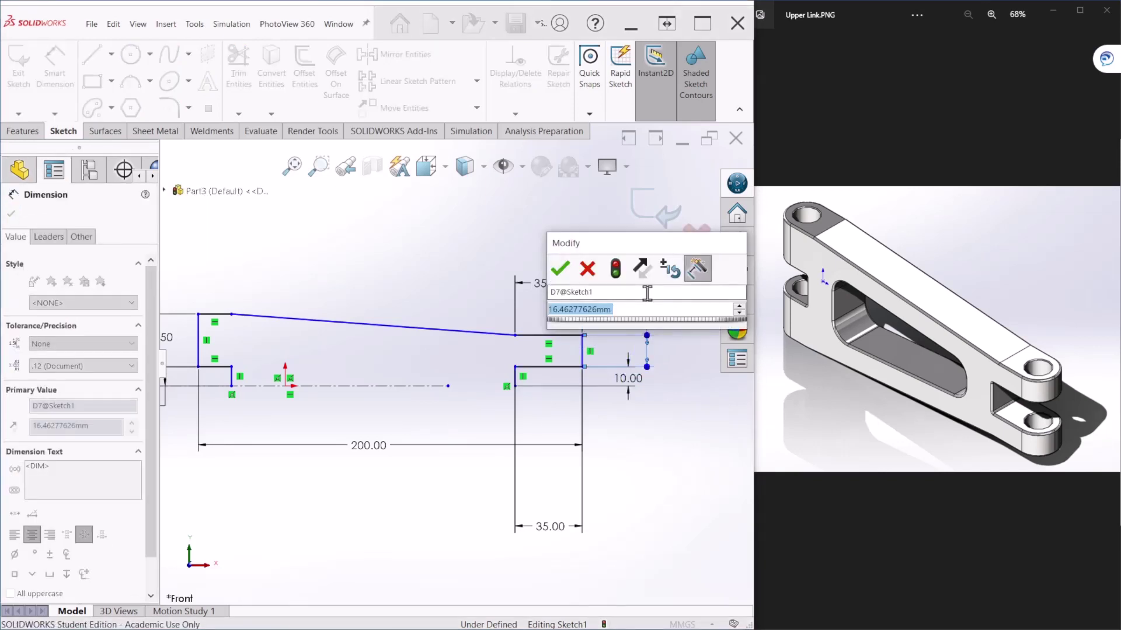
text(15)
key(Return)
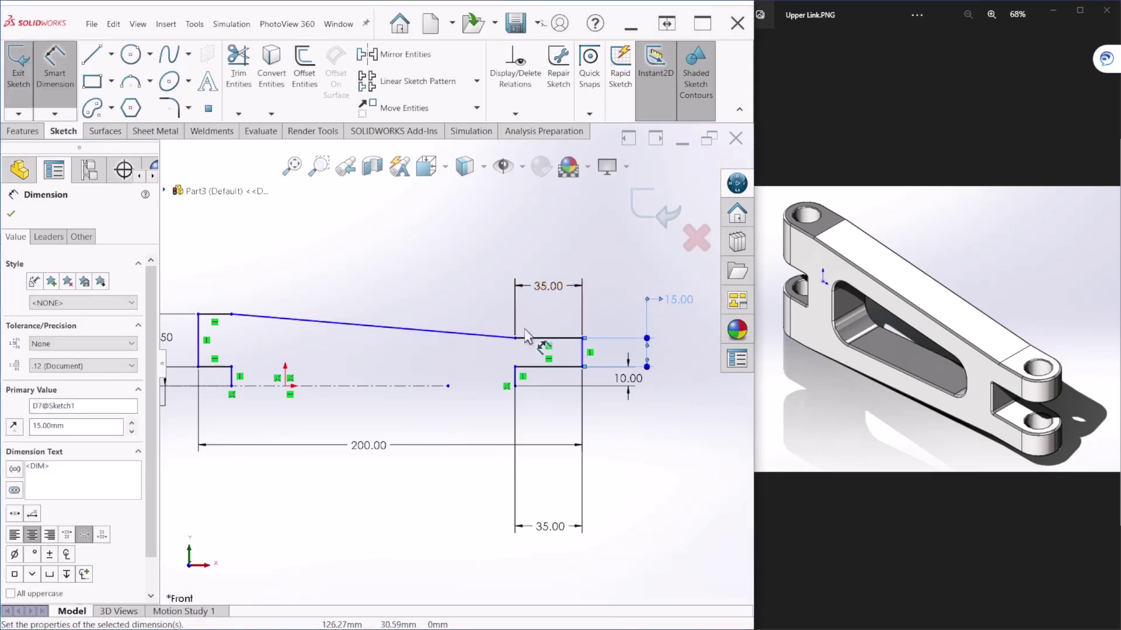
Step: Dimension the short top-left edge at 25 mm
key(f)
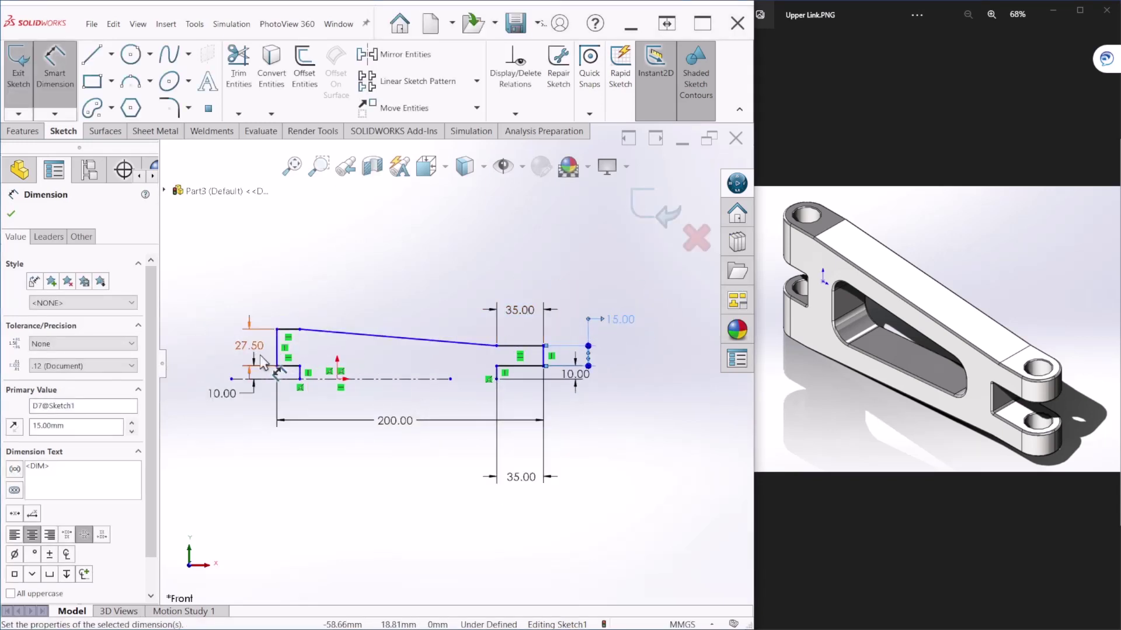
scroll(260, 356, down, 5)
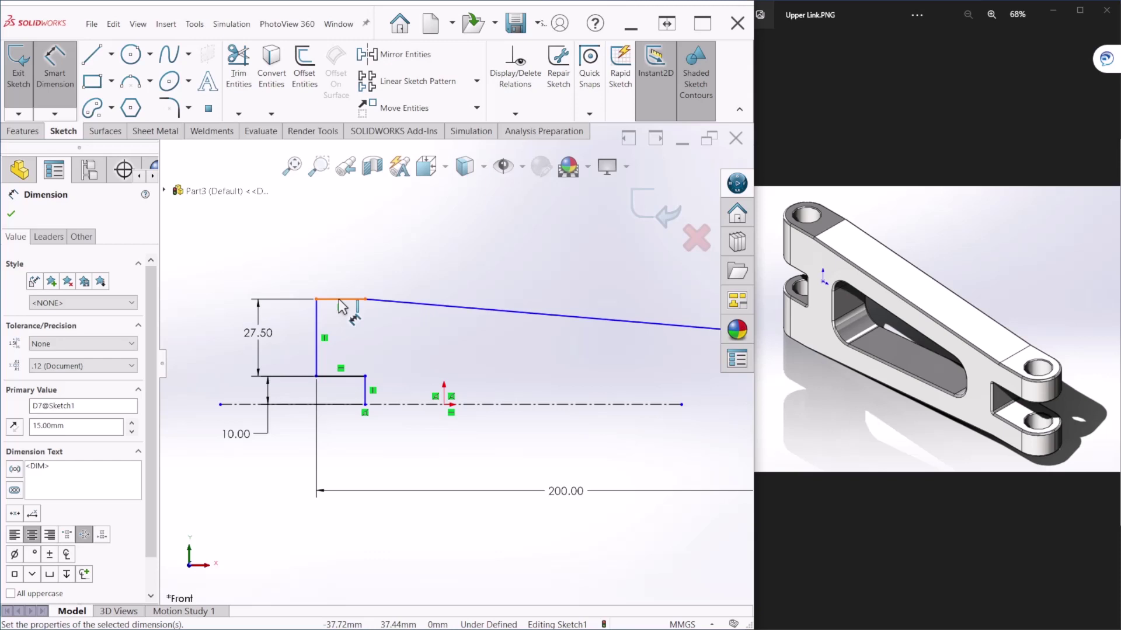
click(342, 301)
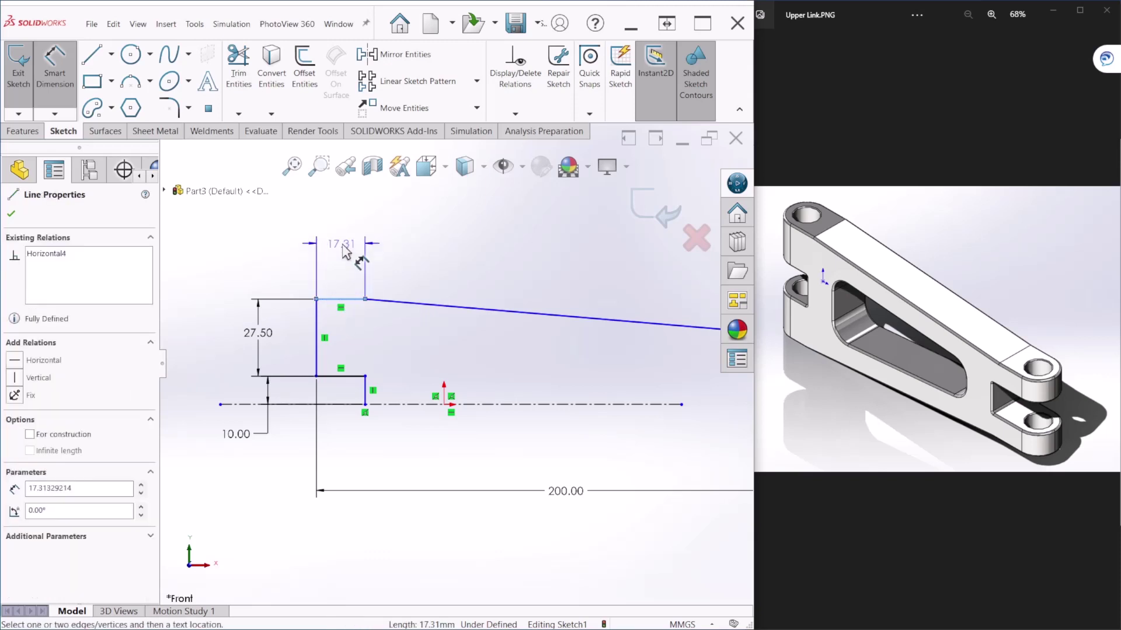
click(344, 251)
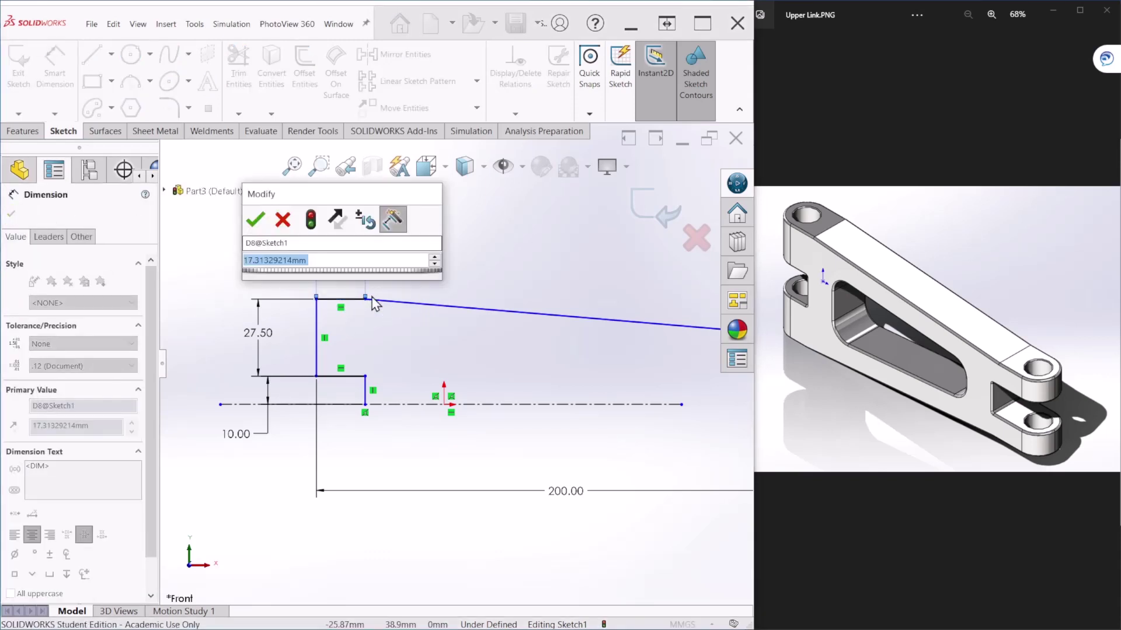
text(25)
key(Return)
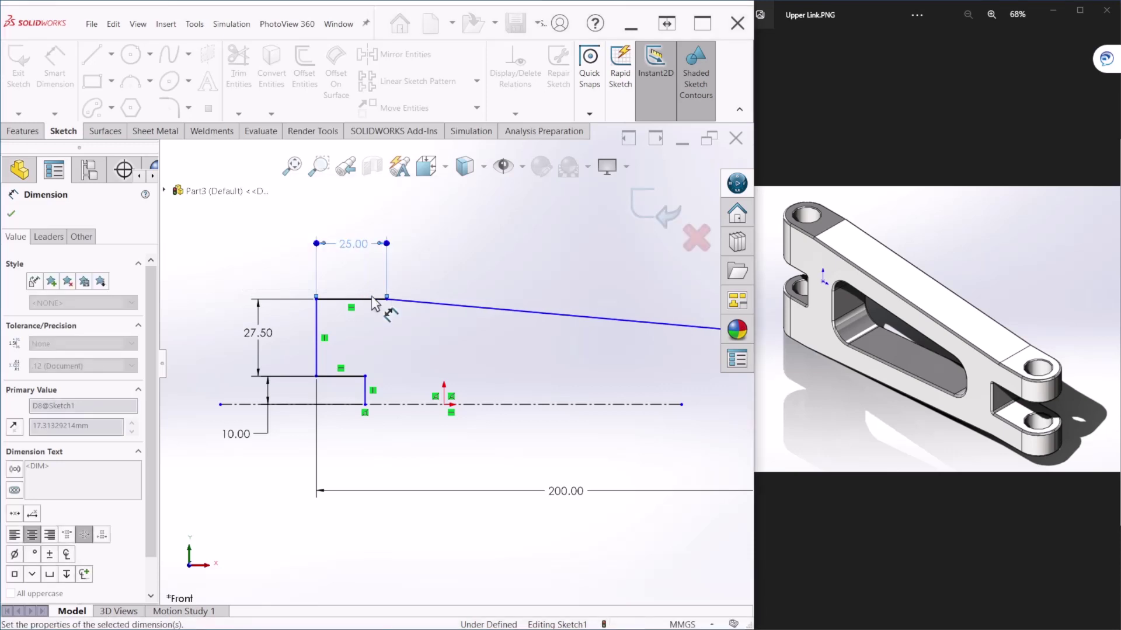
Step: Dimension the lower step line at 25 mm
click(338, 377)
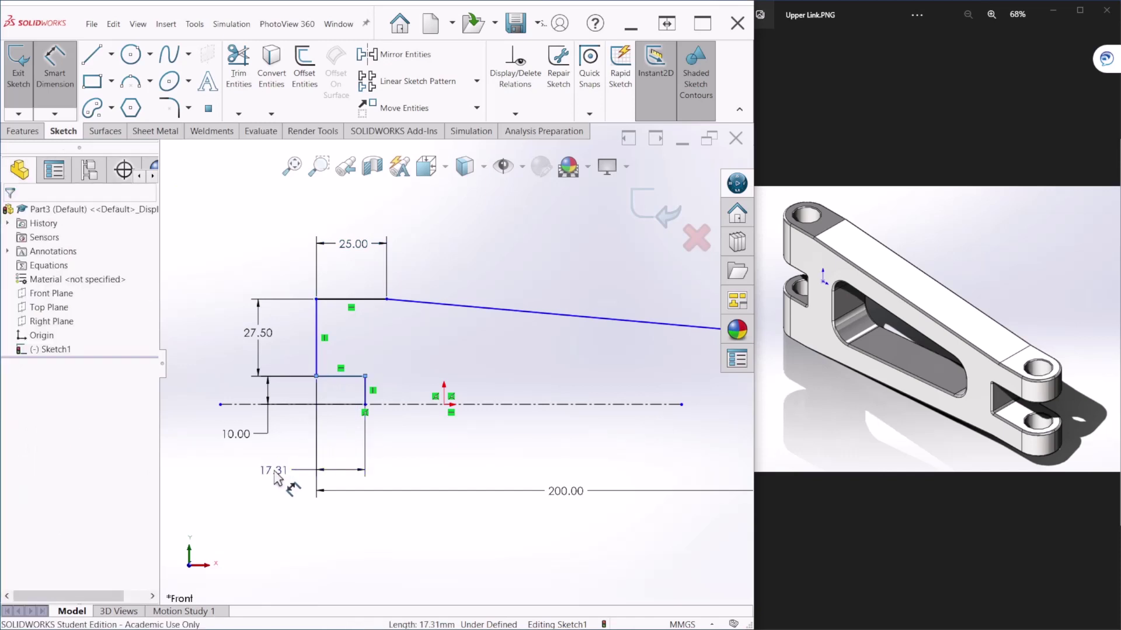
click(277, 478)
key(Escape)
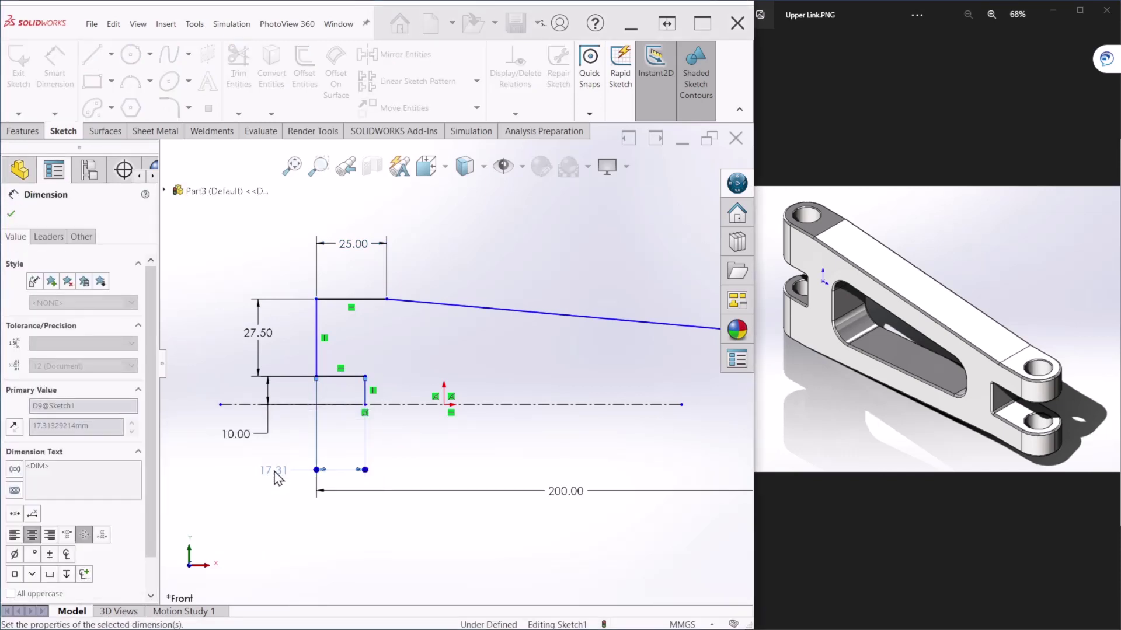
text(25)
key(Return)
scroll(367, 353, up, 4)
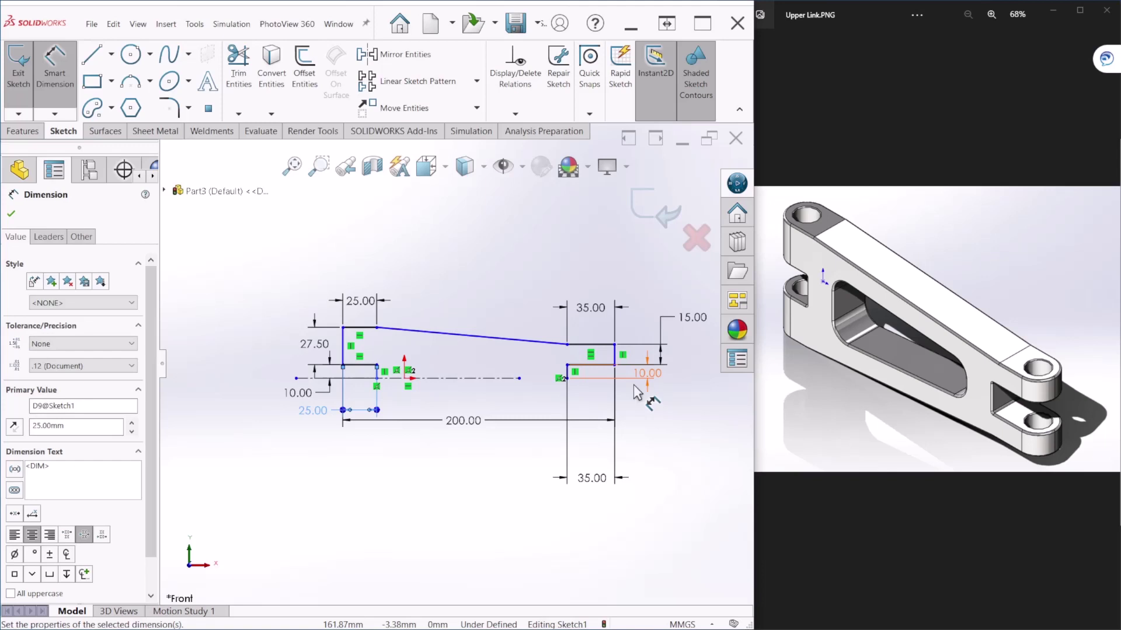
scroll(648, 401, down, 1)
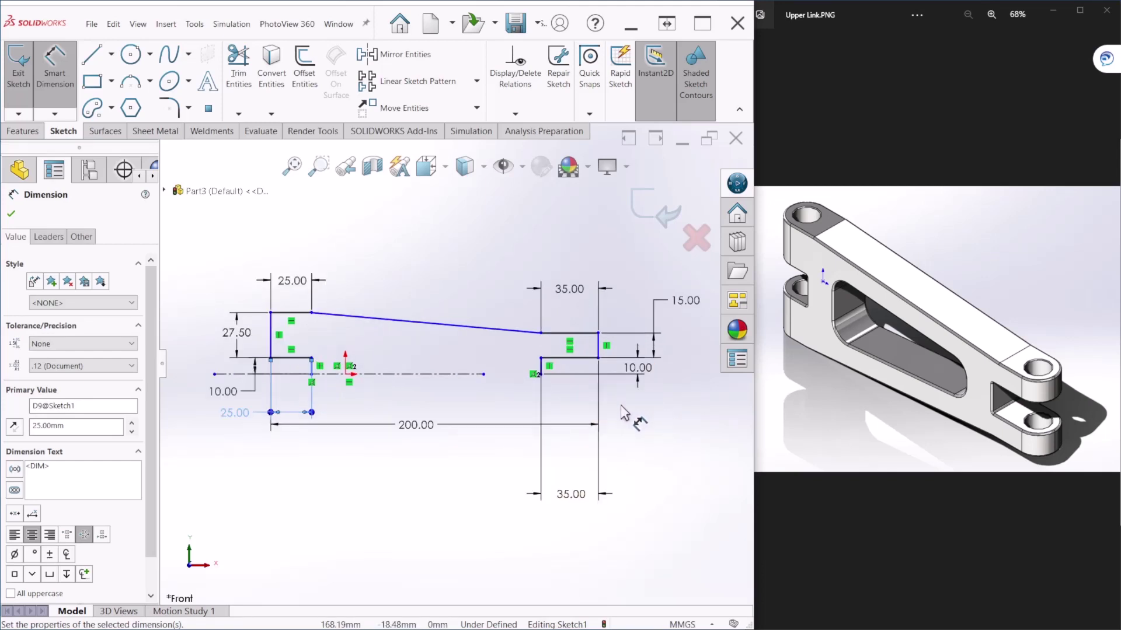
scroll(610, 415, down, 1)
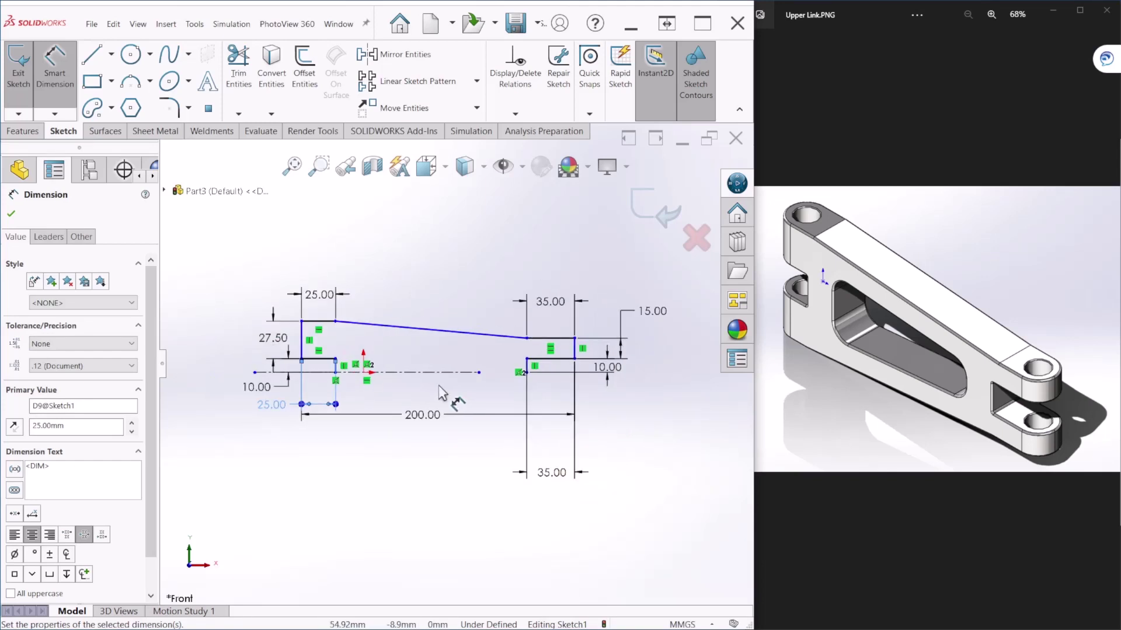
scroll(511, 394, up, 1)
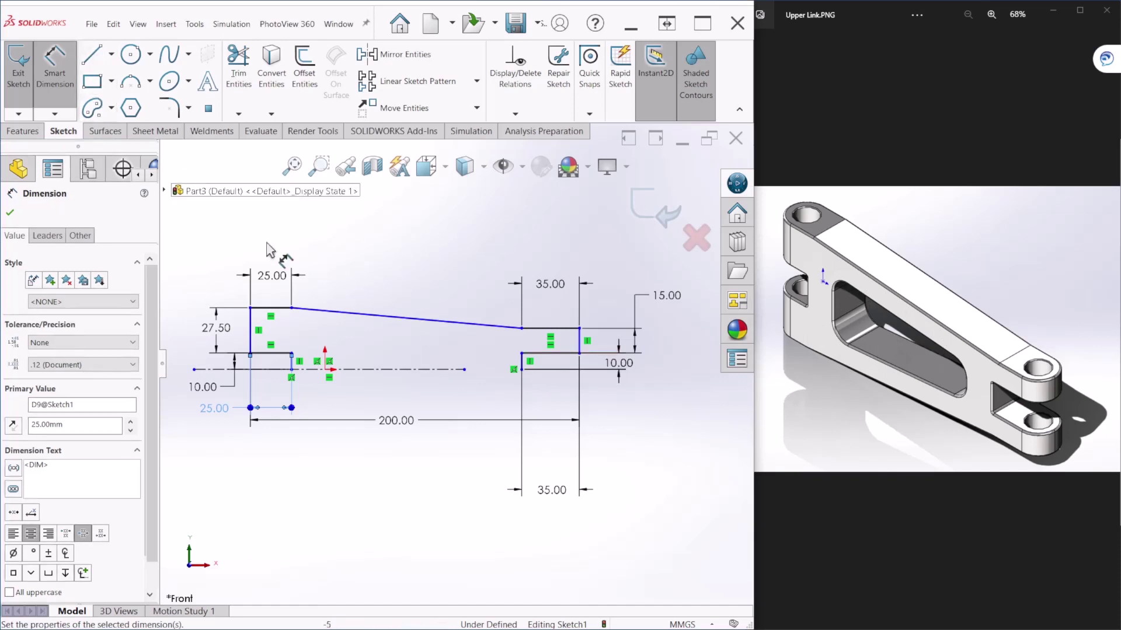
Step: Draw a short inner line and make it parallel to the long sloped top edge
click(430, 349)
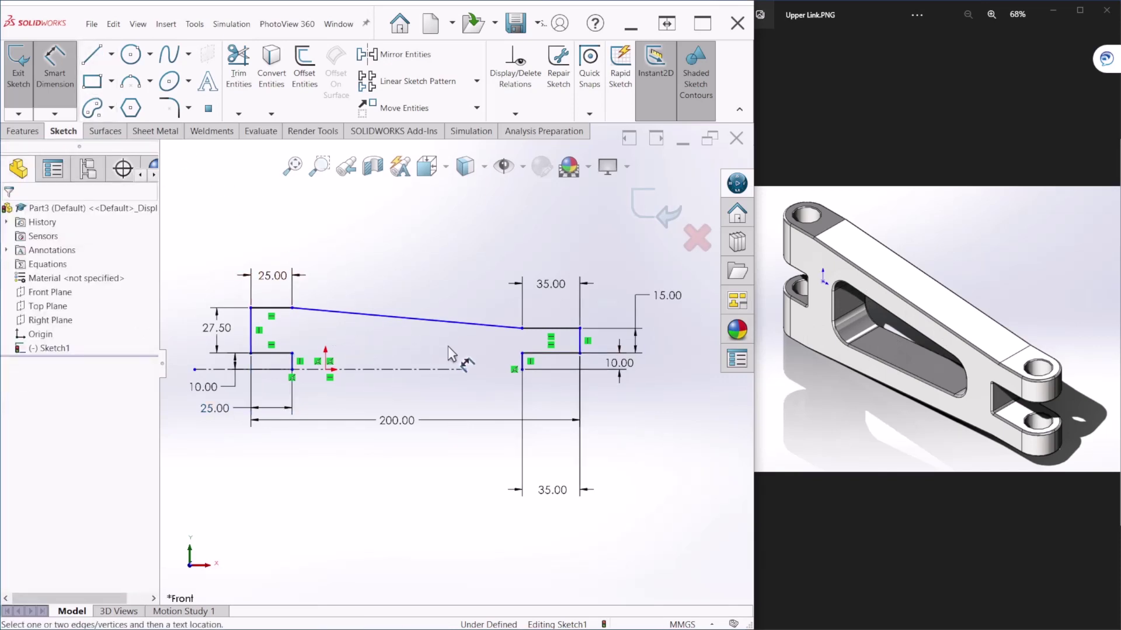
click(91, 55)
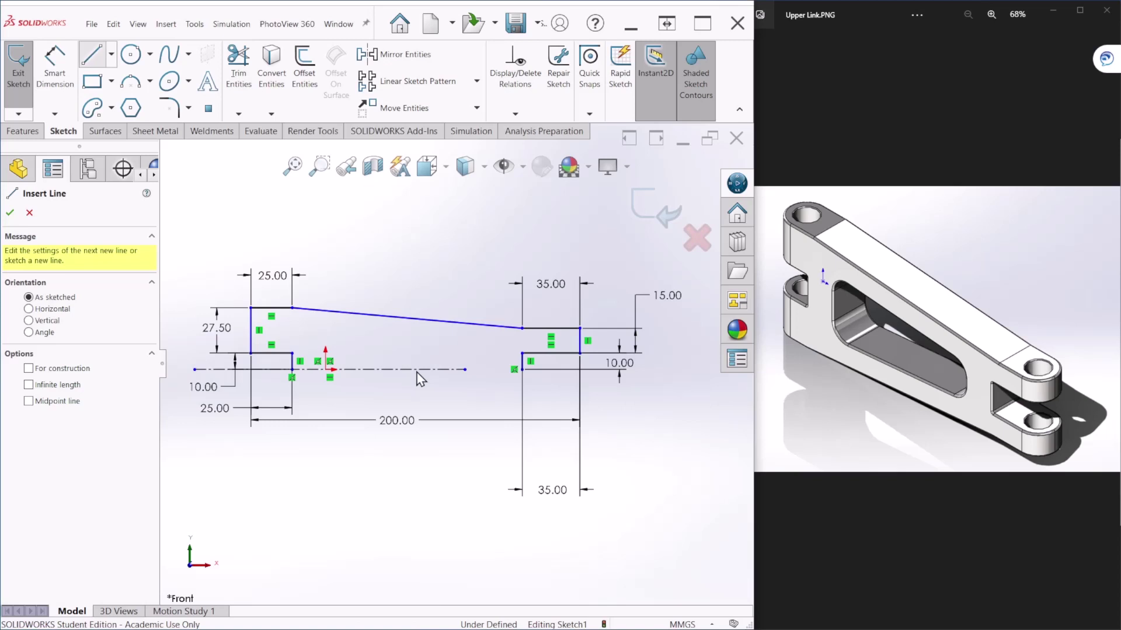
click(336, 329)
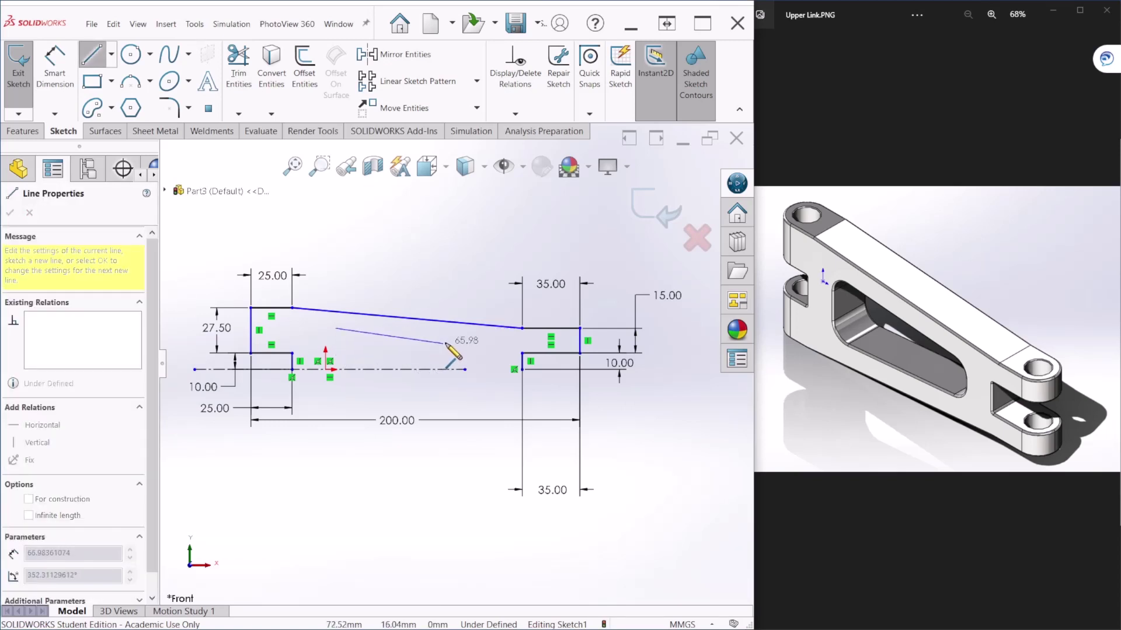
click(447, 342)
key(Escape)
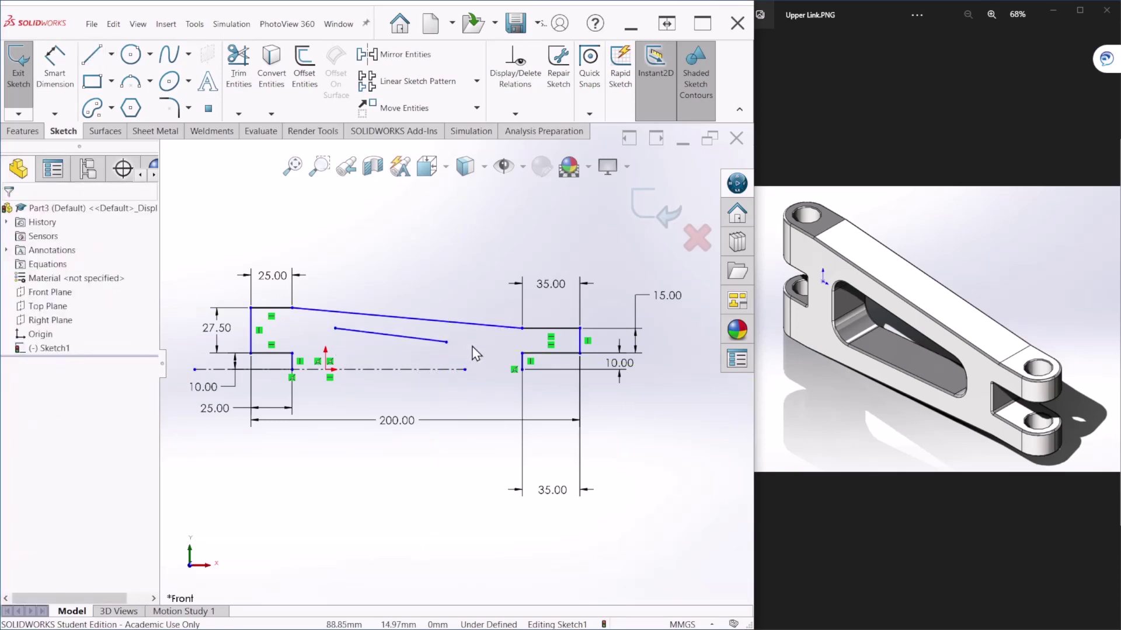
click(397, 342)
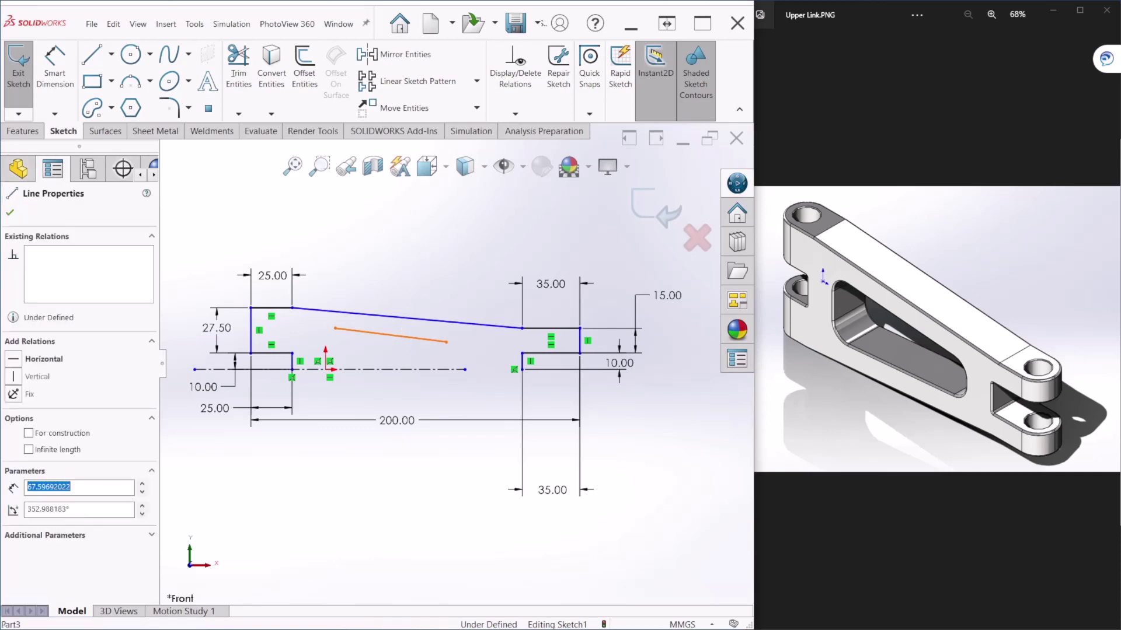
ctrl+click(400, 319)
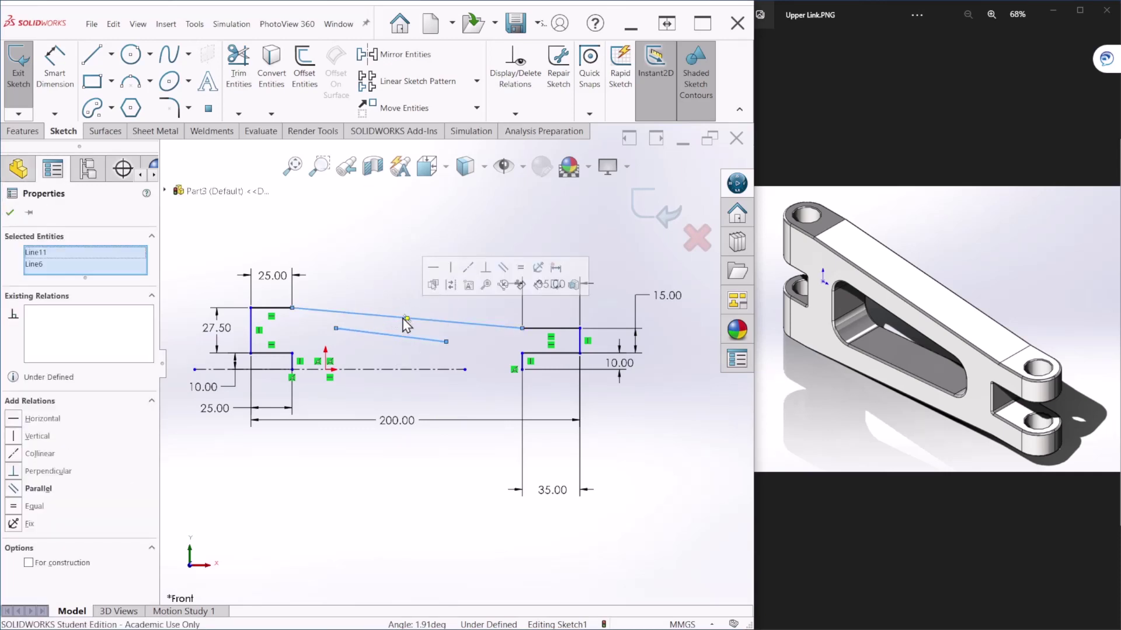
click(504, 269)
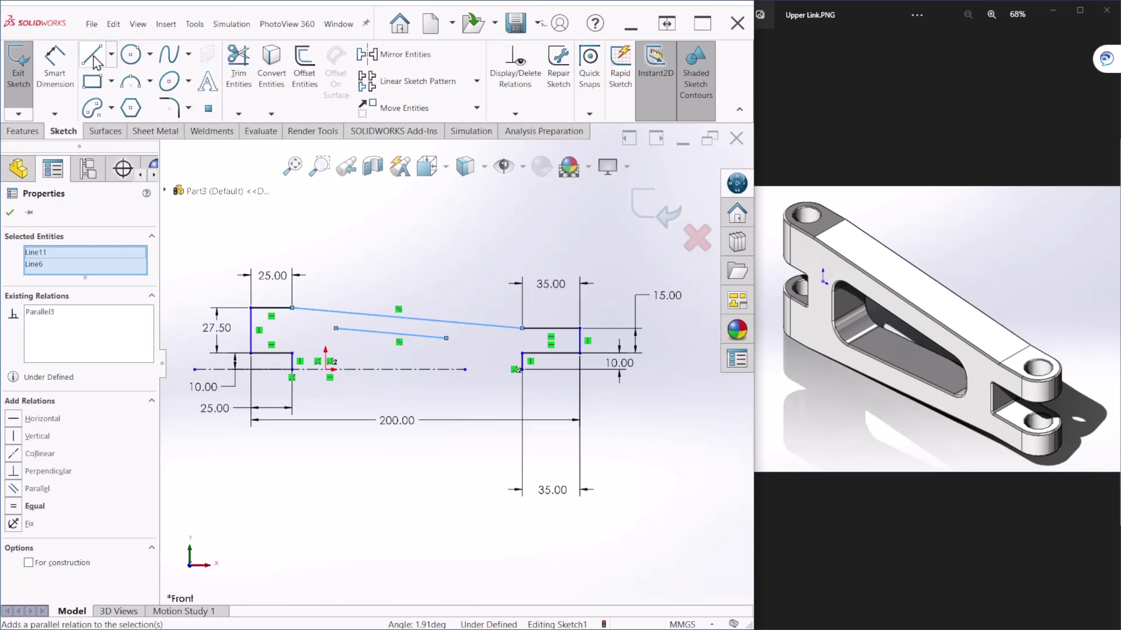
click(51, 65)
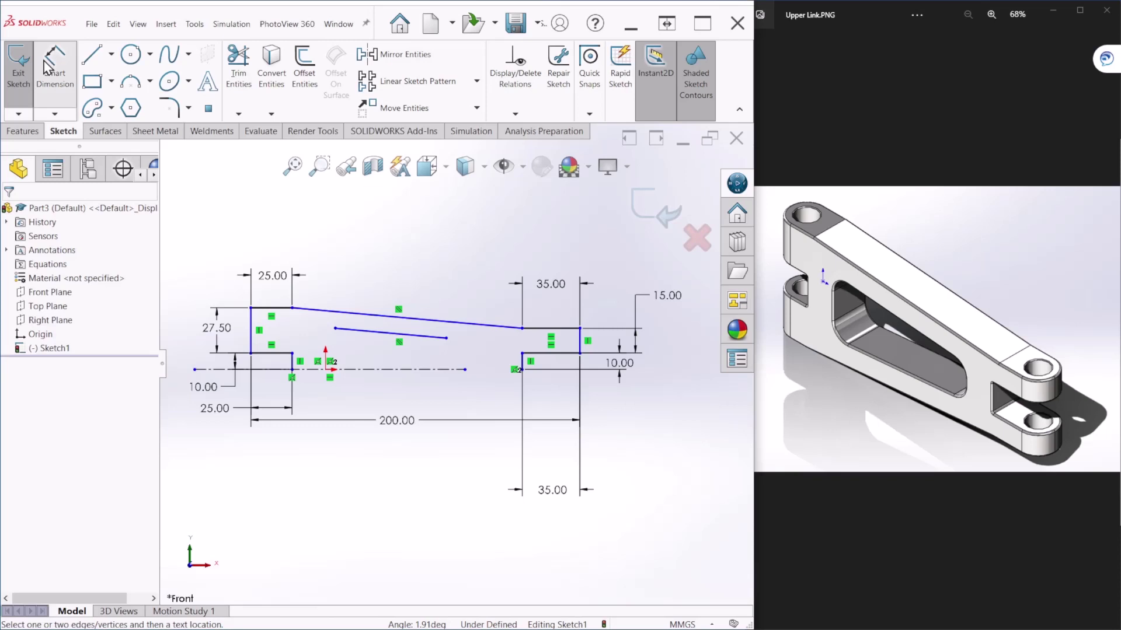
Step: Position both ends of the inner parallel line 20 mm from the adjacent vertical step edges
click(337, 329)
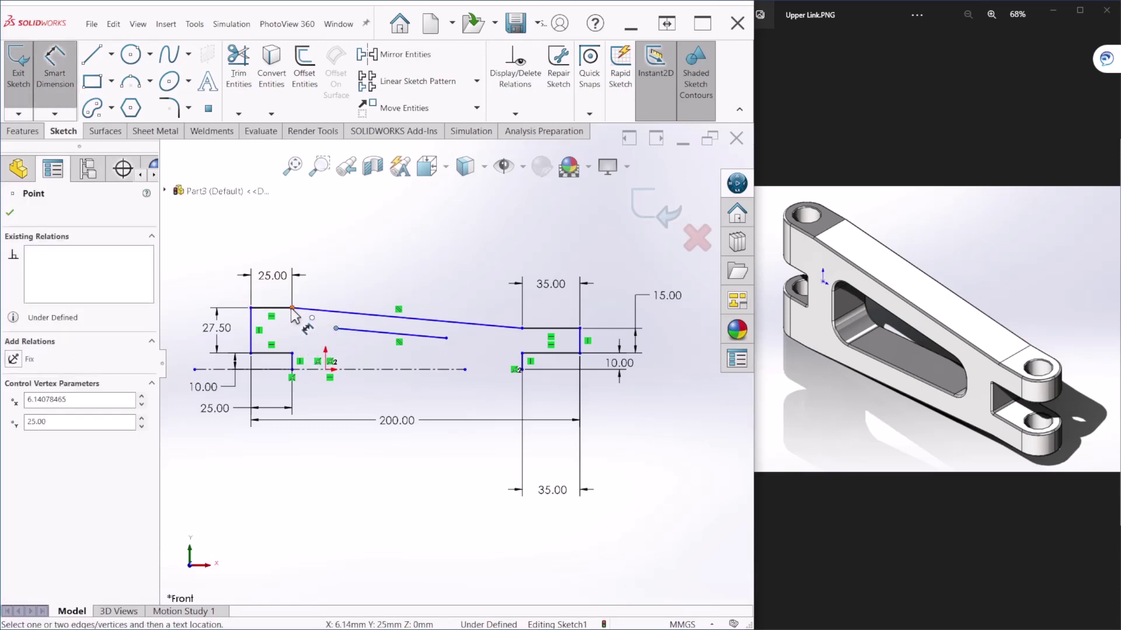
click(293, 363)
click(324, 245)
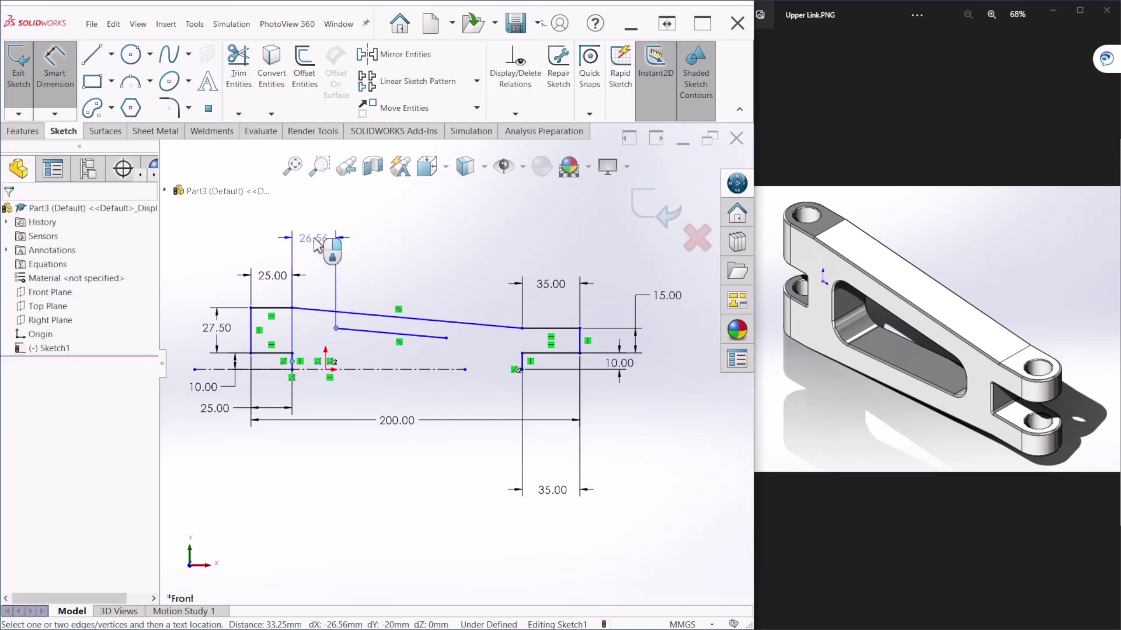
text(20)
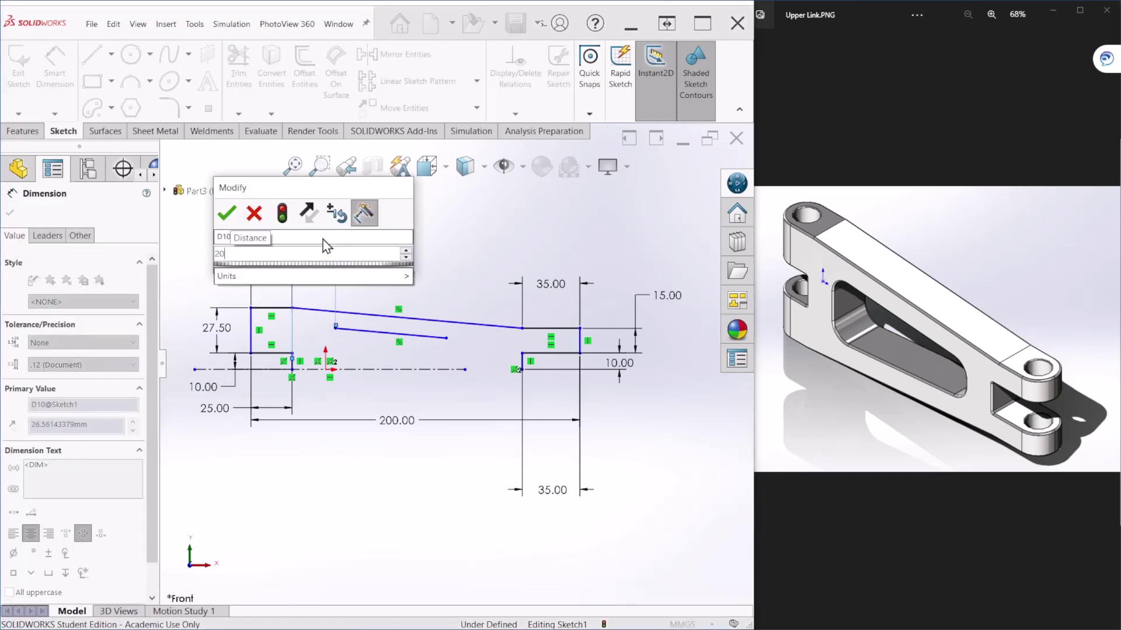
key(Return)
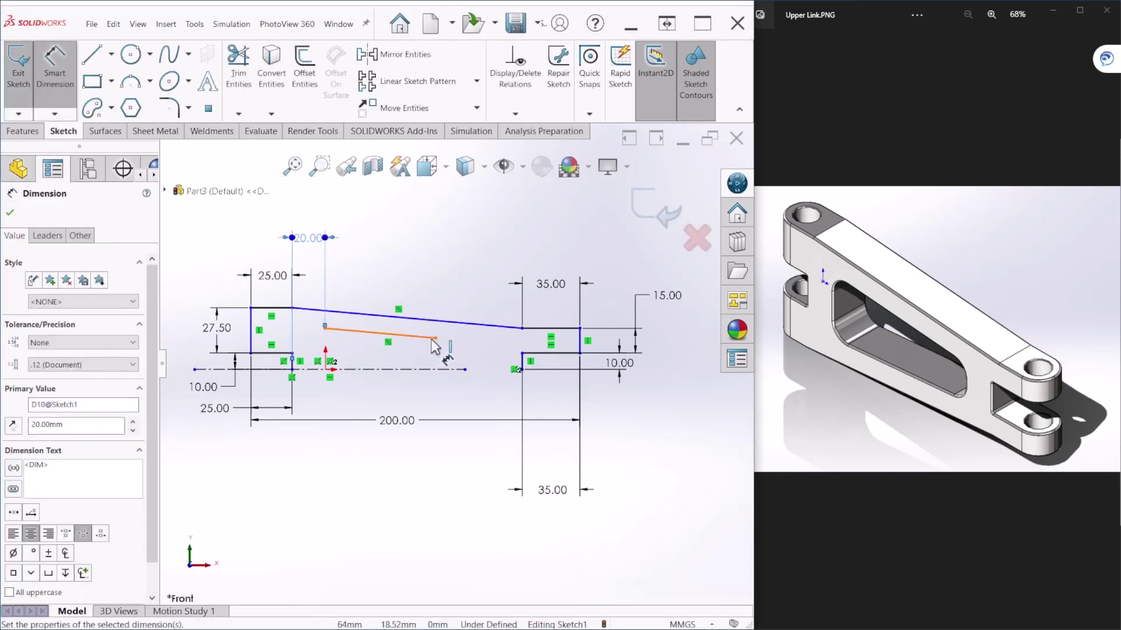
click(436, 339)
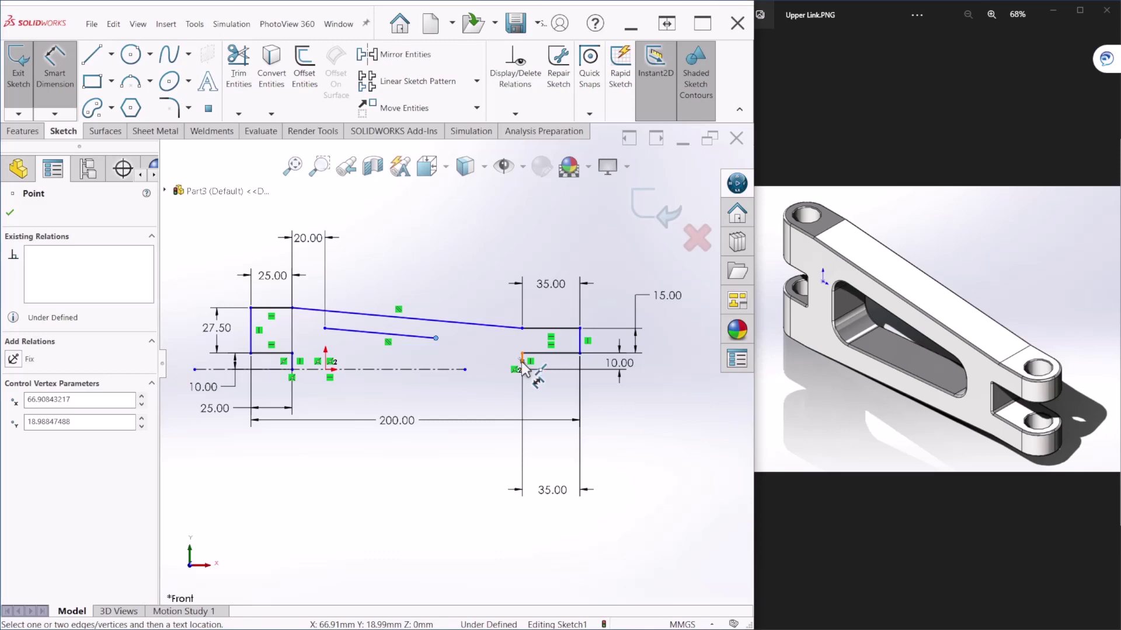
key(Escape)
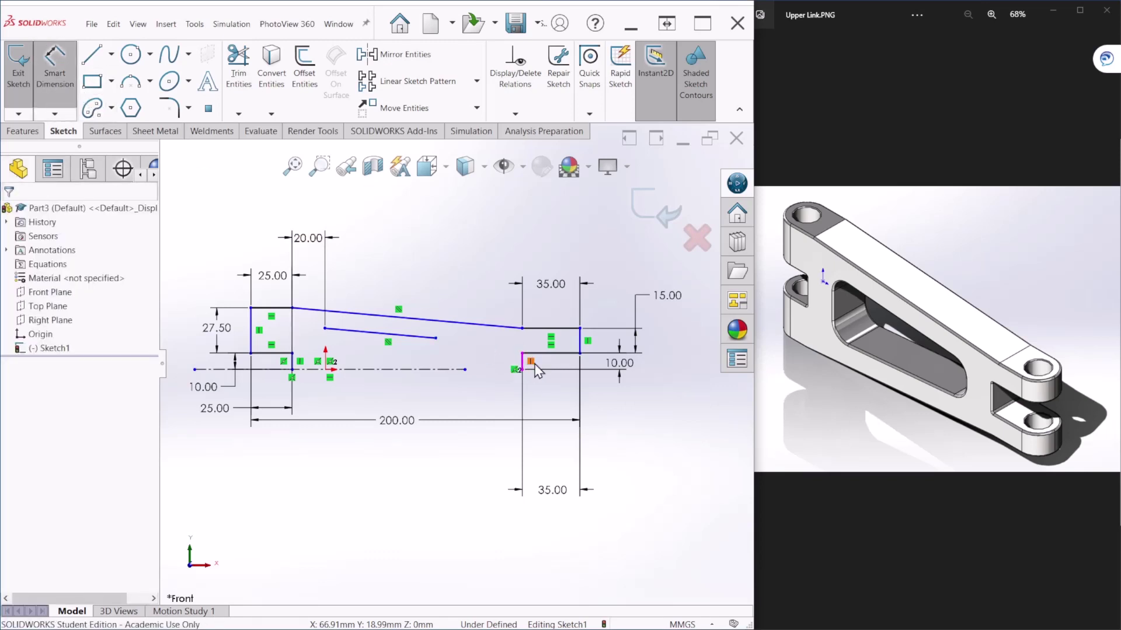
drag(527, 360, 439, 353)
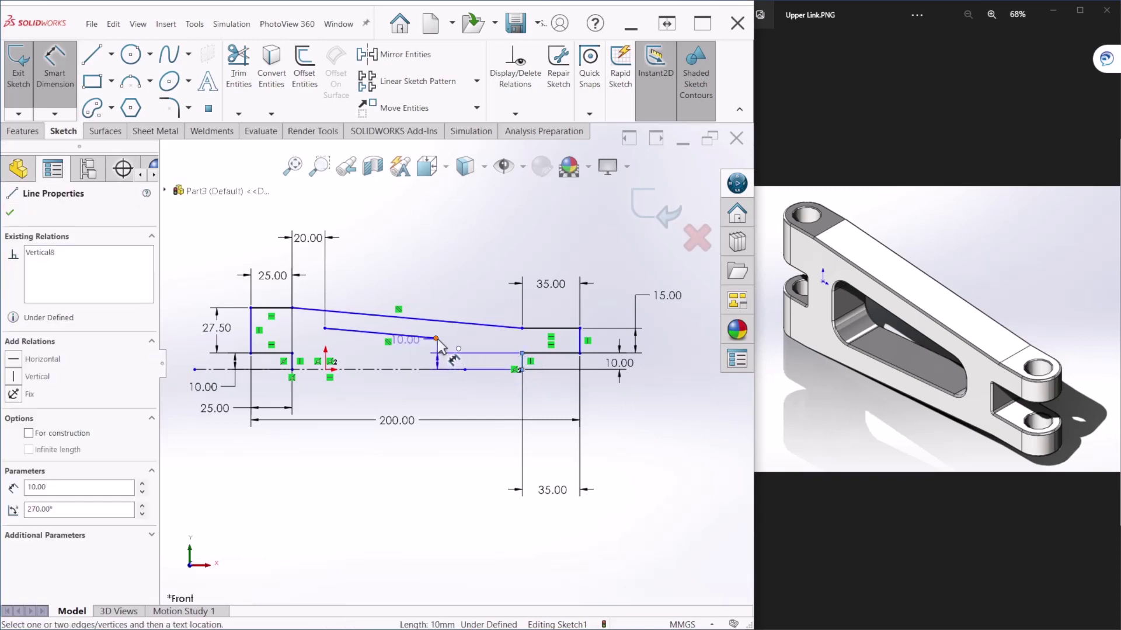
click(436, 338)
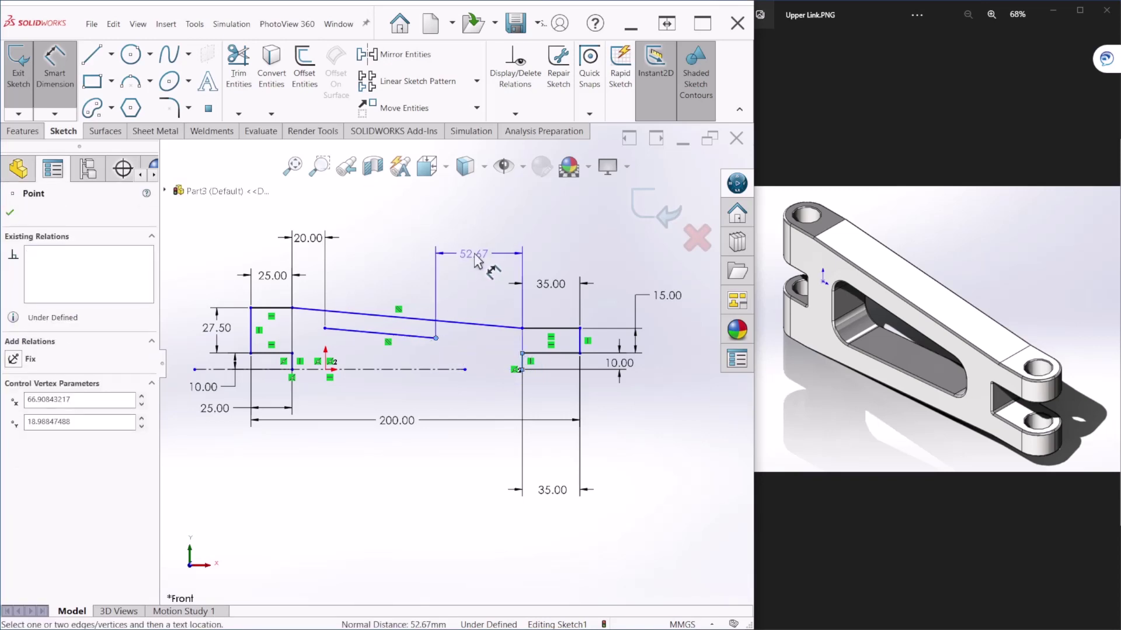
click(476, 255)
text(20)
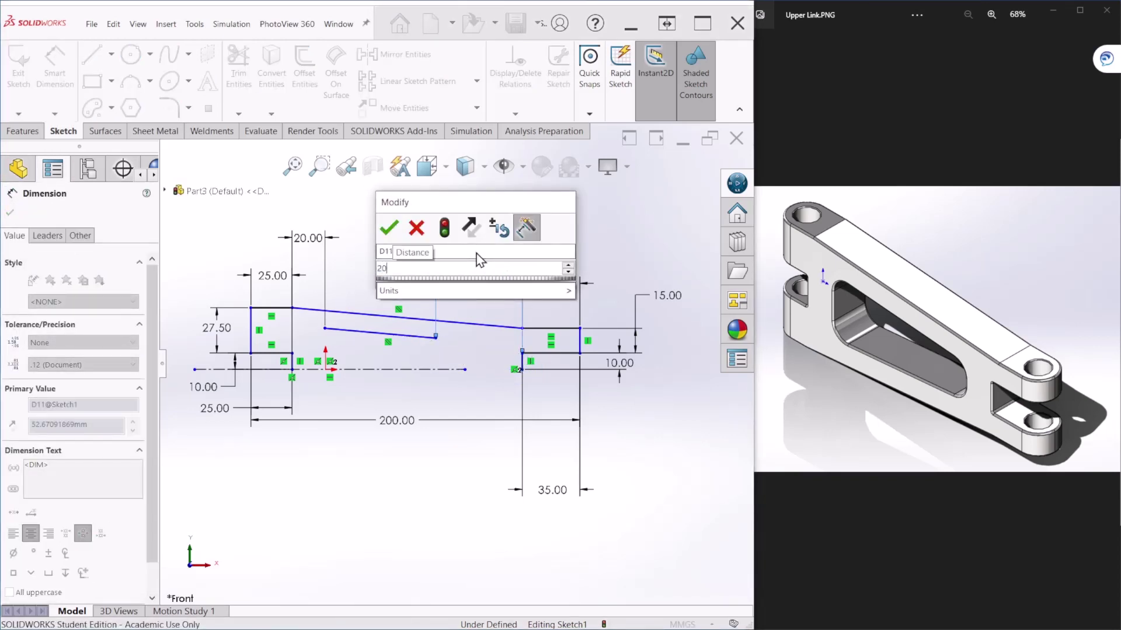
key(Return)
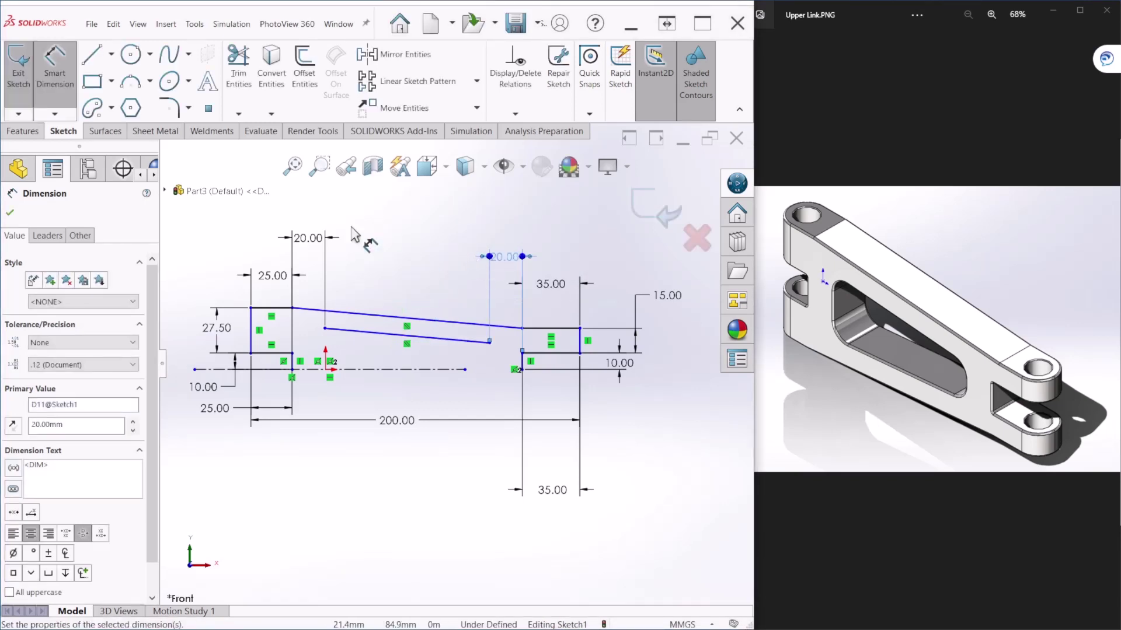
Step: Draw vertical lines from each end of the inner parallel line down to the centerline
key(l)
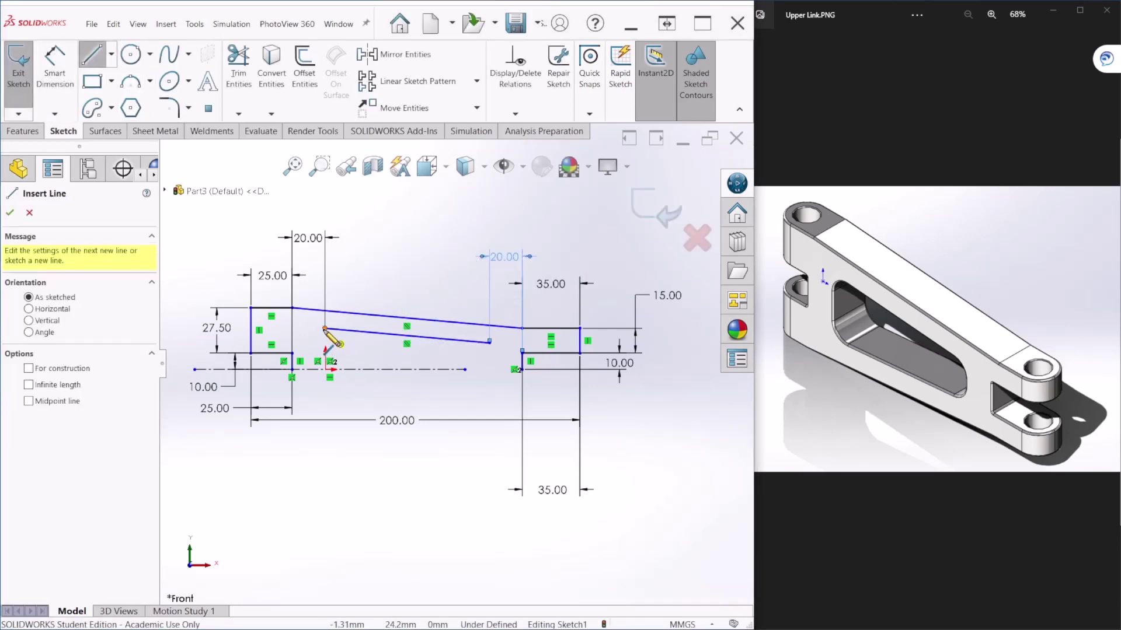
click(325, 329)
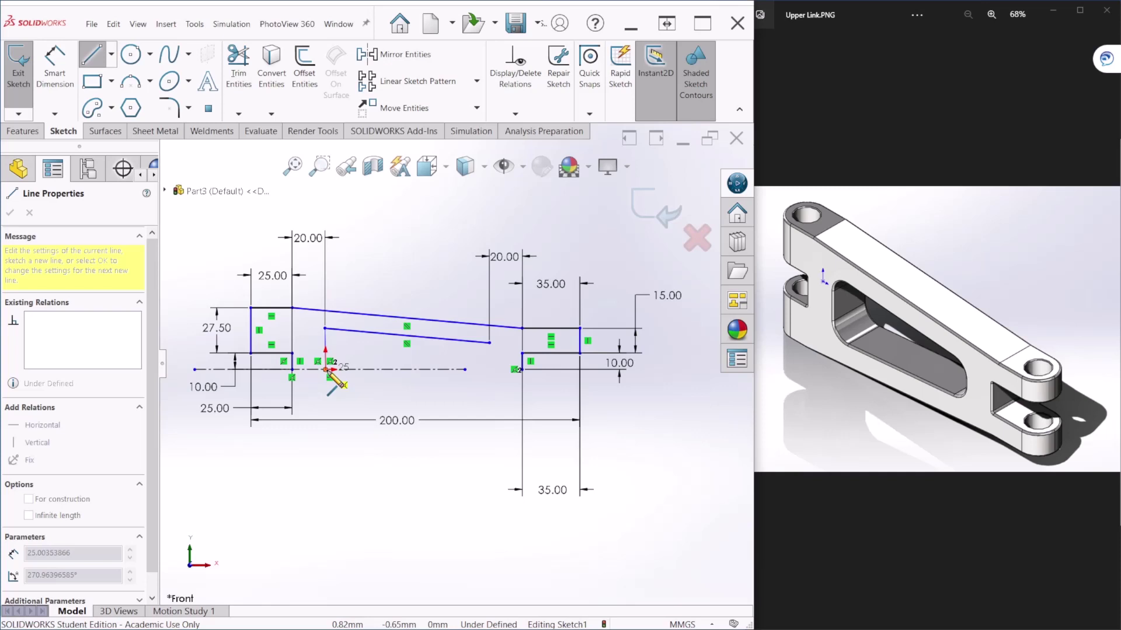
click(325, 369)
key(Escape)
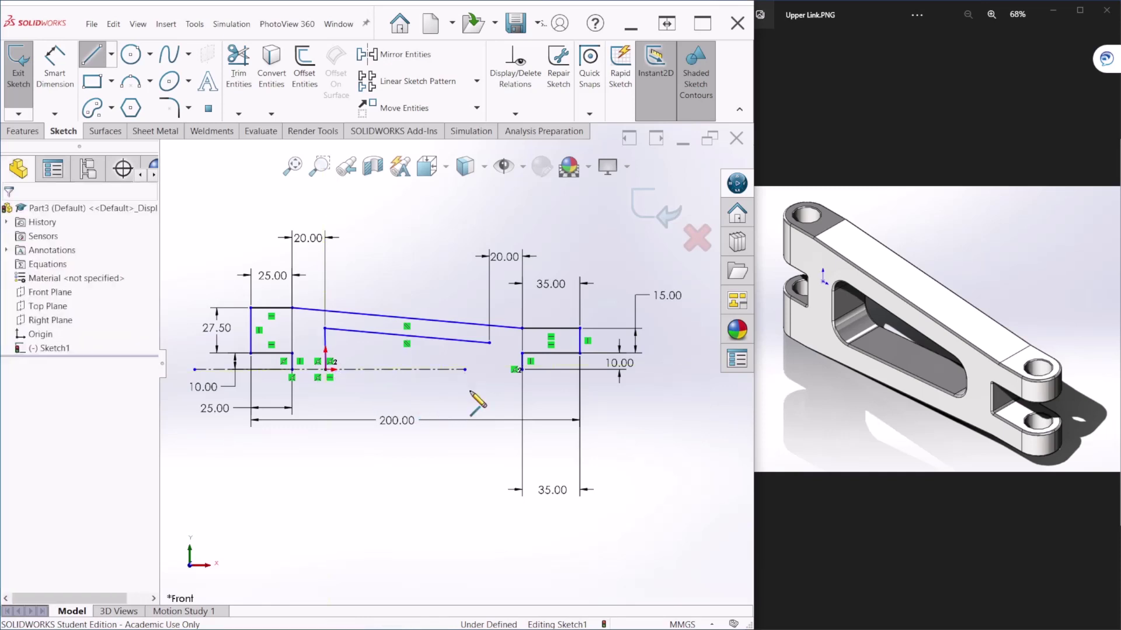
click(490, 343)
click(490, 369)
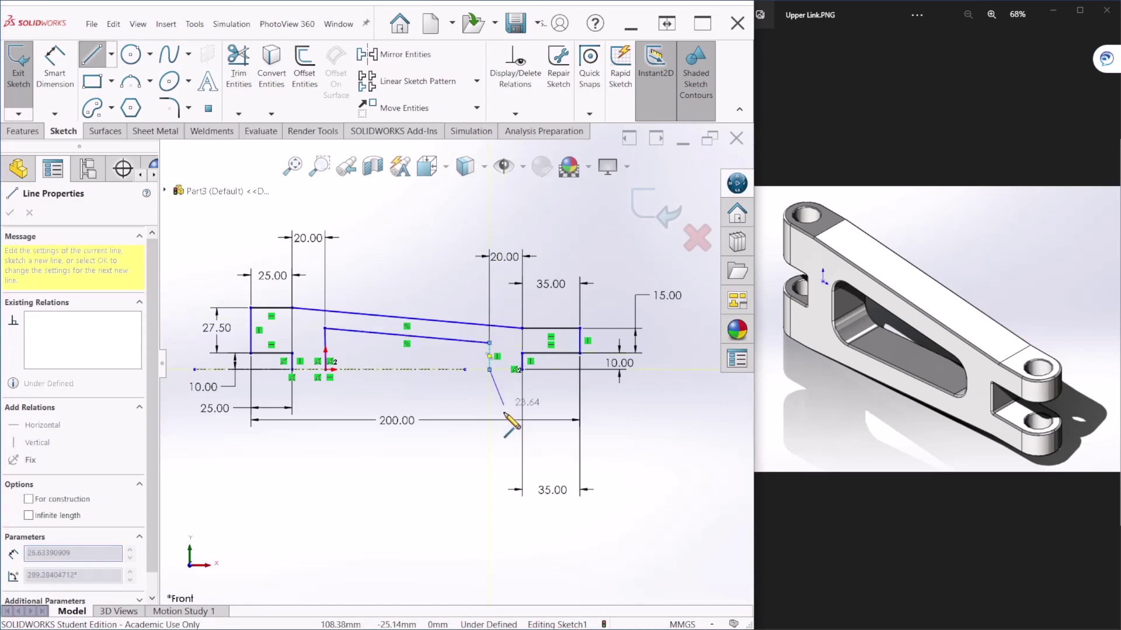
key(Escape)
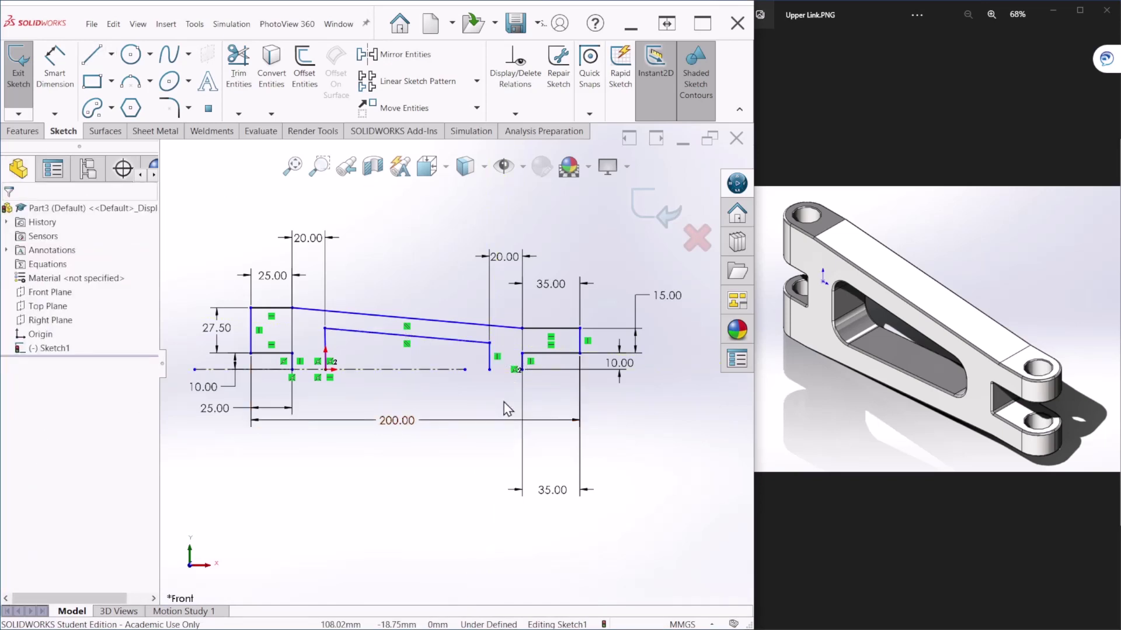
key(f)
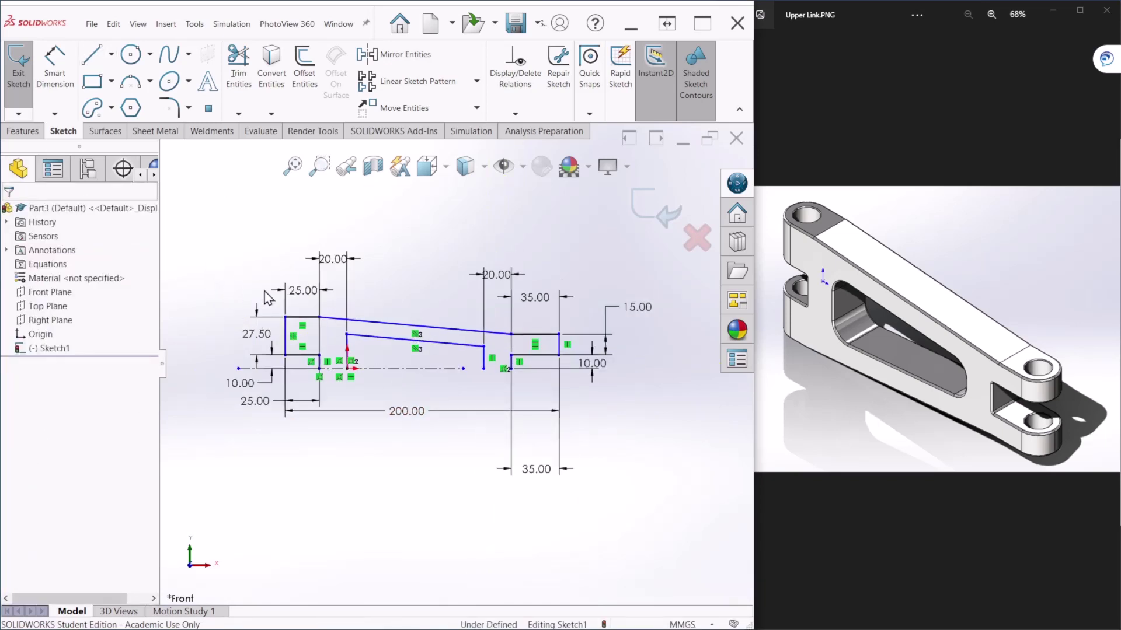
drag(209, 264, 658, 419)
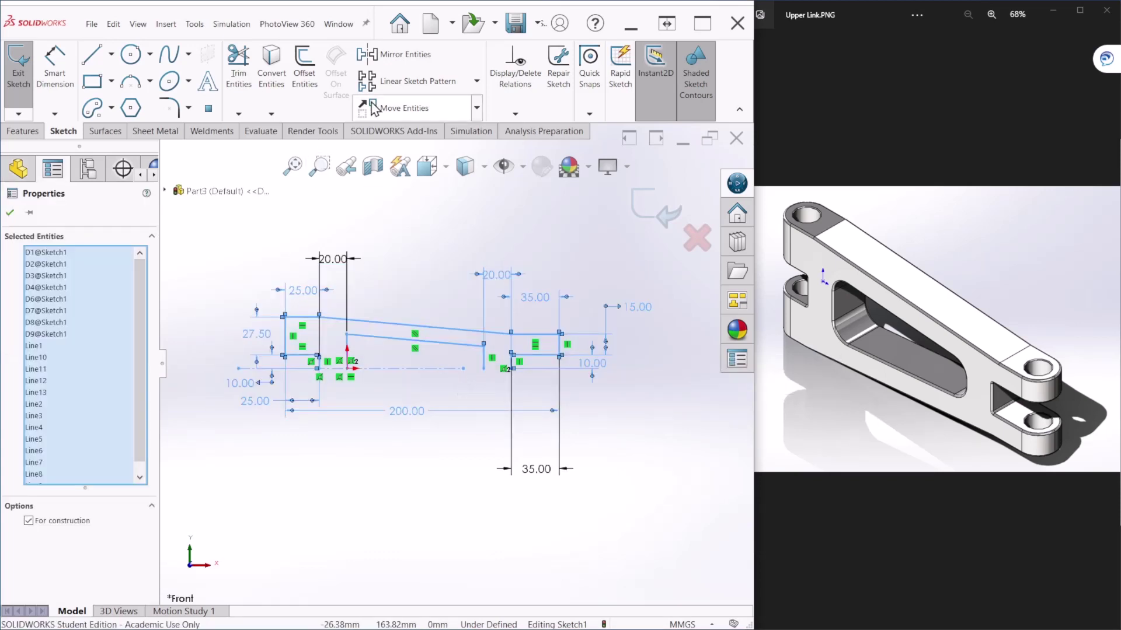
Step: Clear the selection, zoom out and tilt the view to inspect the closed, shaded sketch
key(Escape)
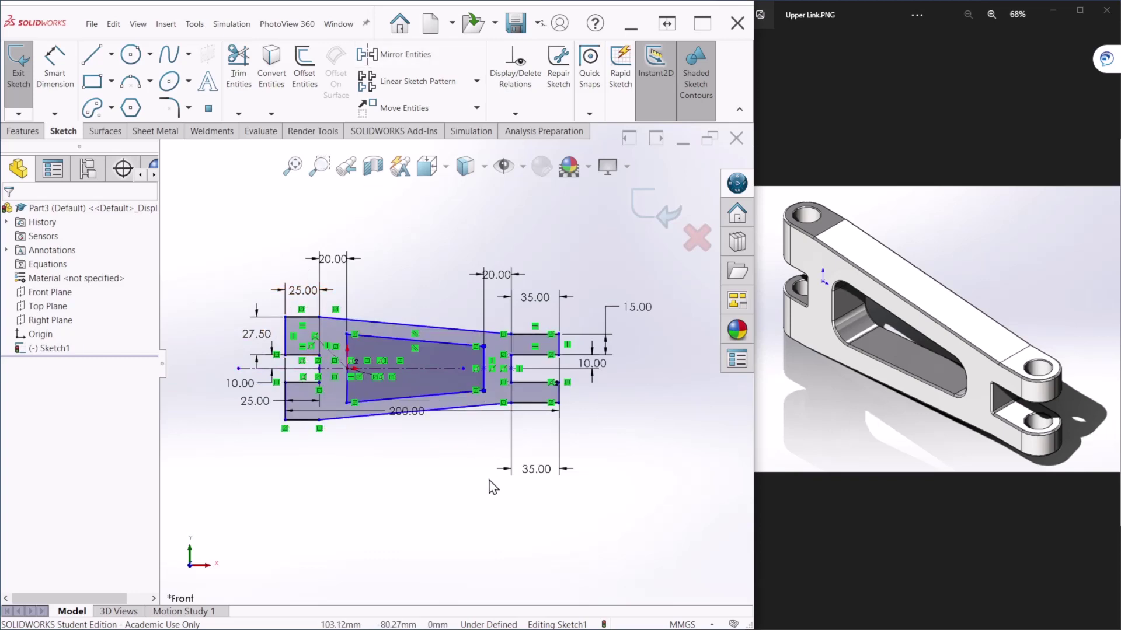
key(z)
mouse_move(626, 420)
middle_down()
mouse_move(596, 425)
mouse_move(575, 453)
mouse_move(642, 374)
middle_up()
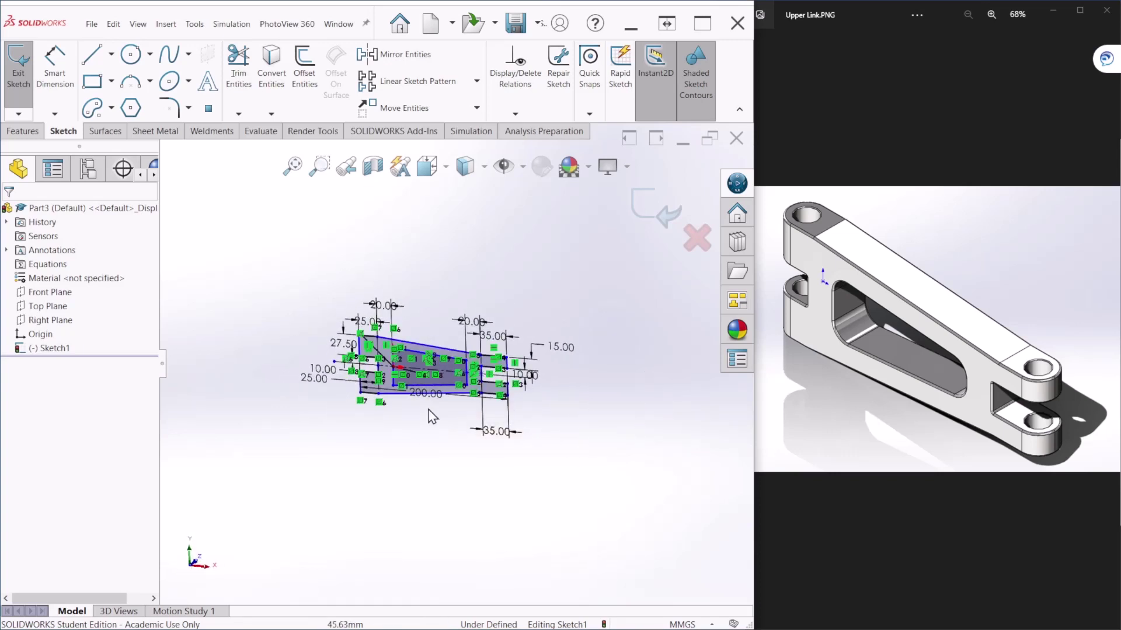
Step: Extrude Sketch1 mid-plane to 25 mm as Boss-Extrude1, then view it isometrically
click(659, 216)
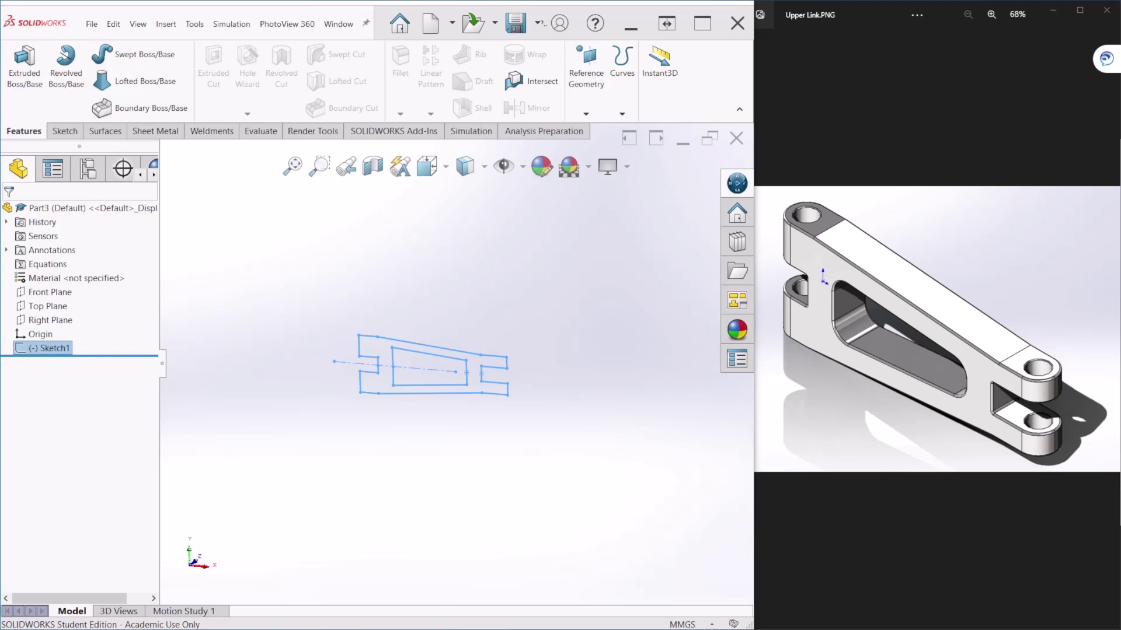
click(35, 78)
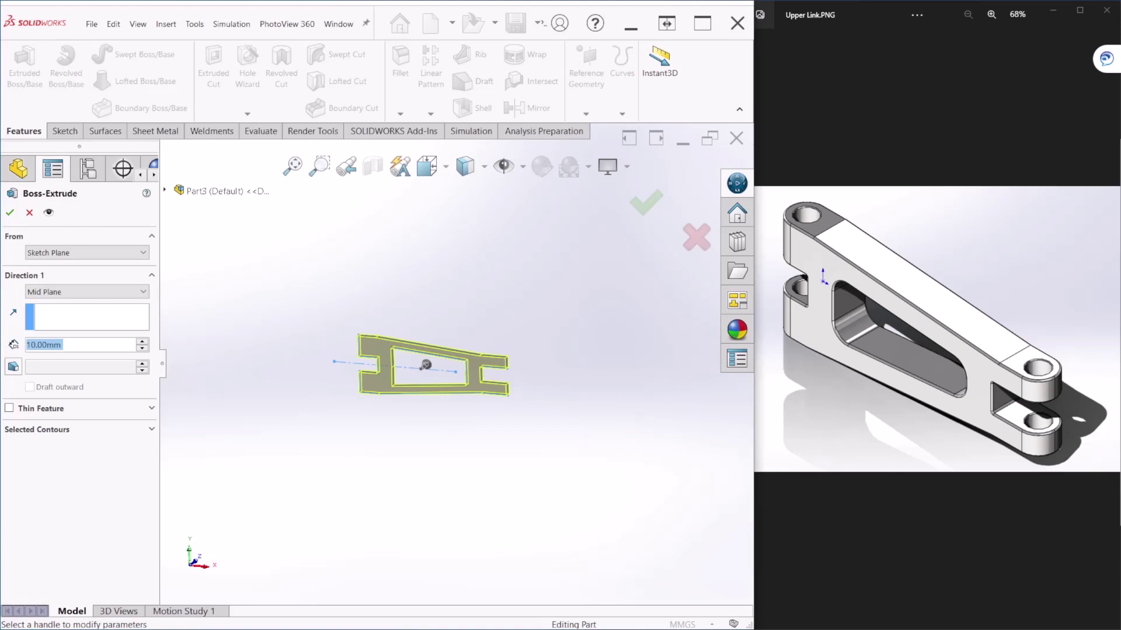
click(70, 344)
double_click(72, 344)
text(25)
key(Return)
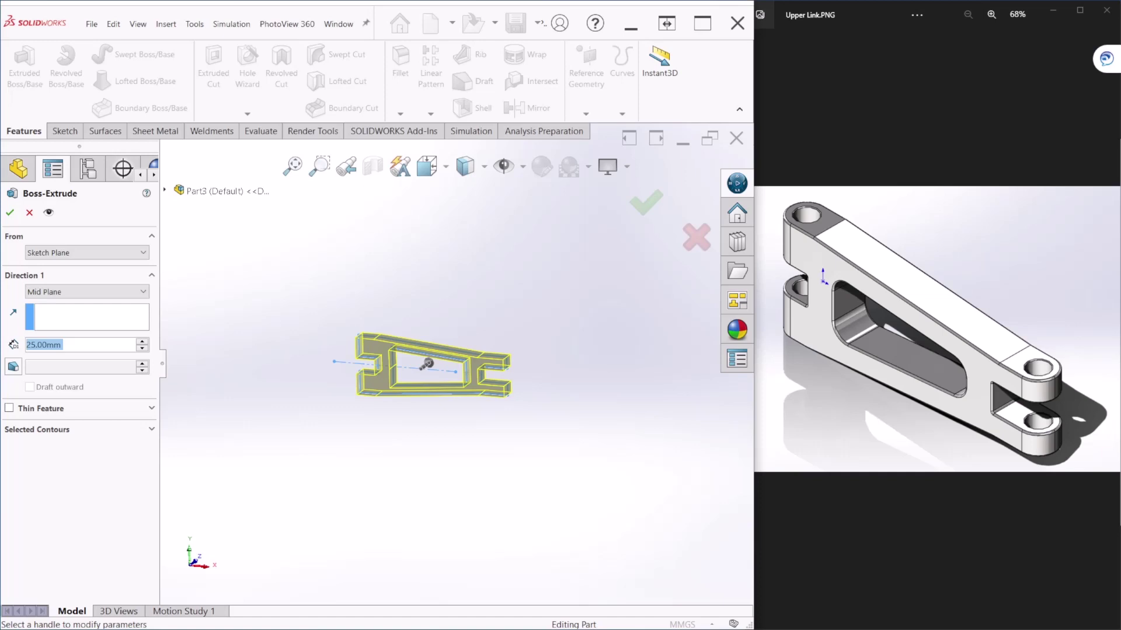
click(652, 217)
middle_drag(445, 381, 360, 480)
key(ctrl+7)
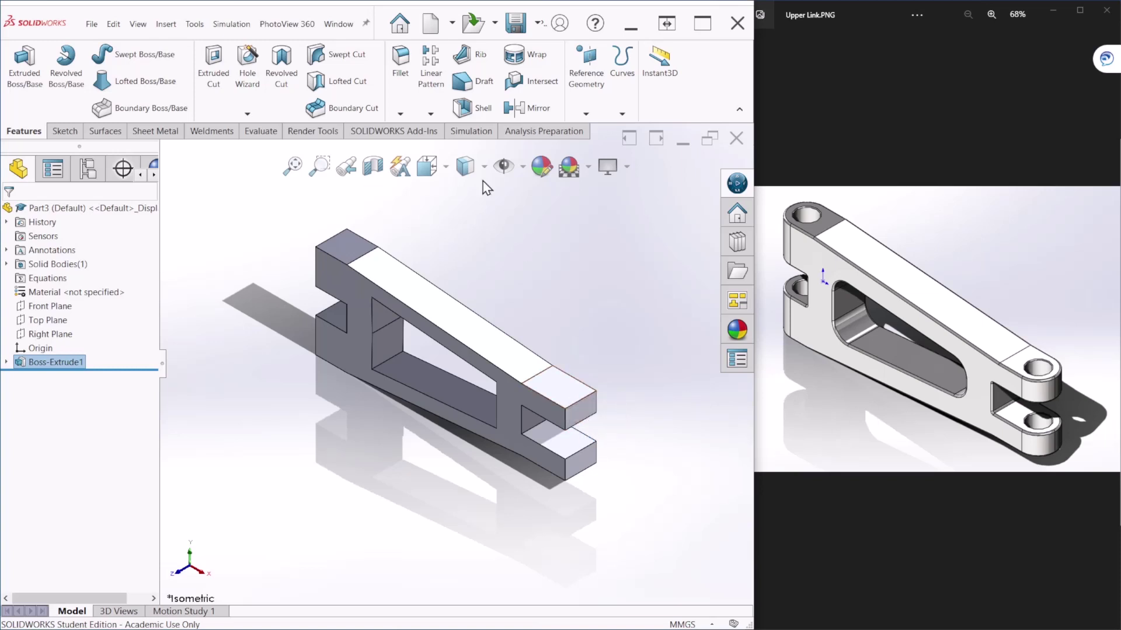
Step: Select the eight outer corner edges at both link ends for a fillet
click(403, 64)
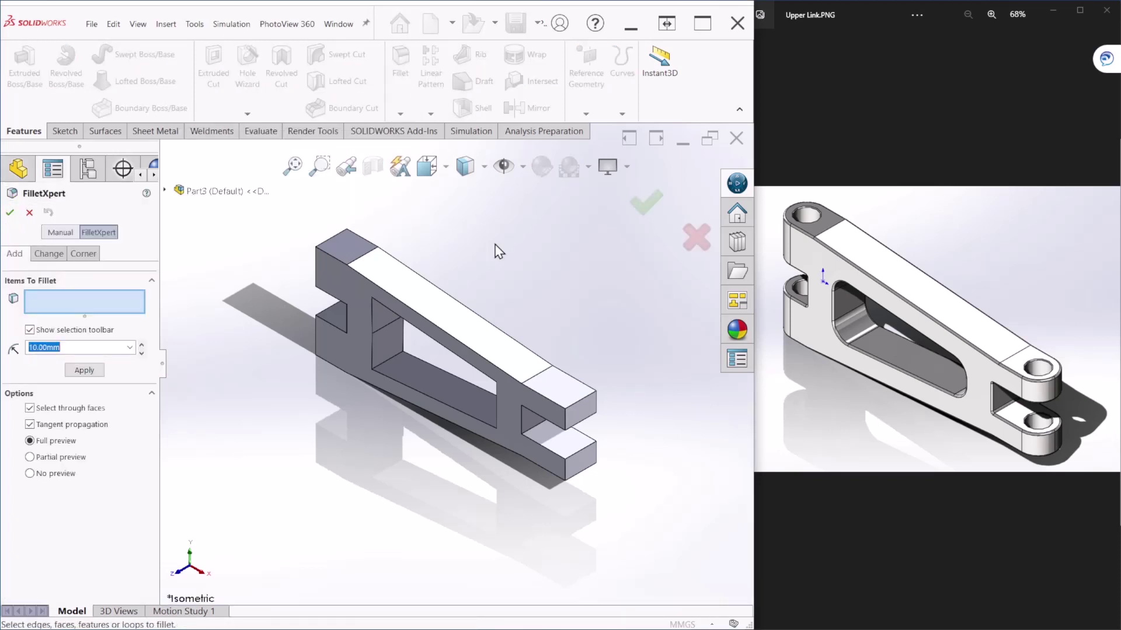
click(566, 420)
click(596, 404)
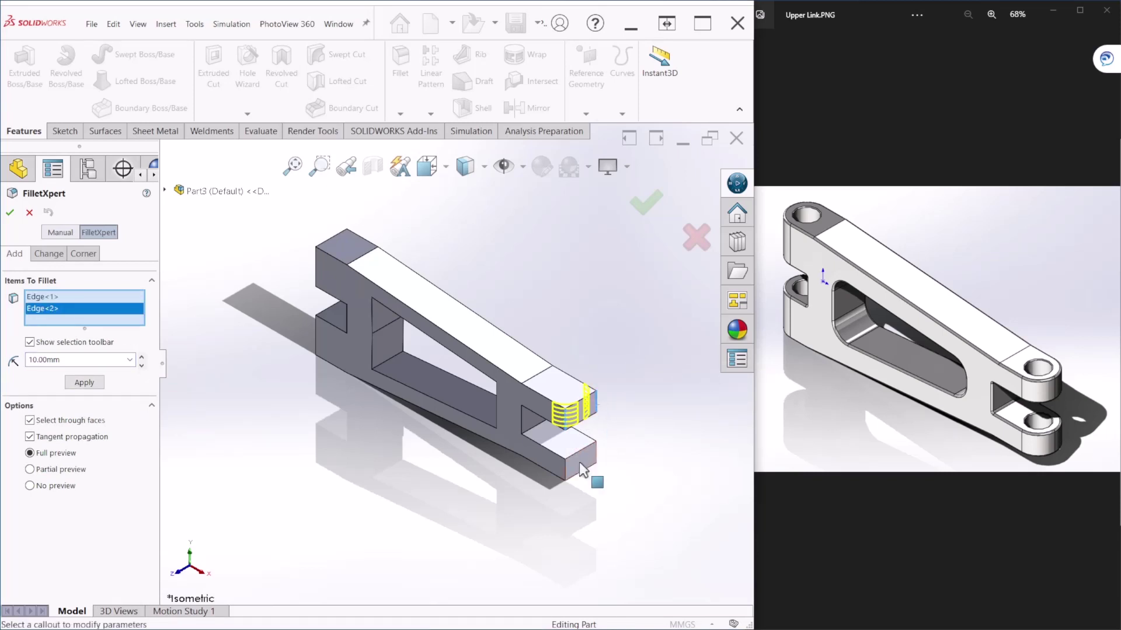
click(564, 468)
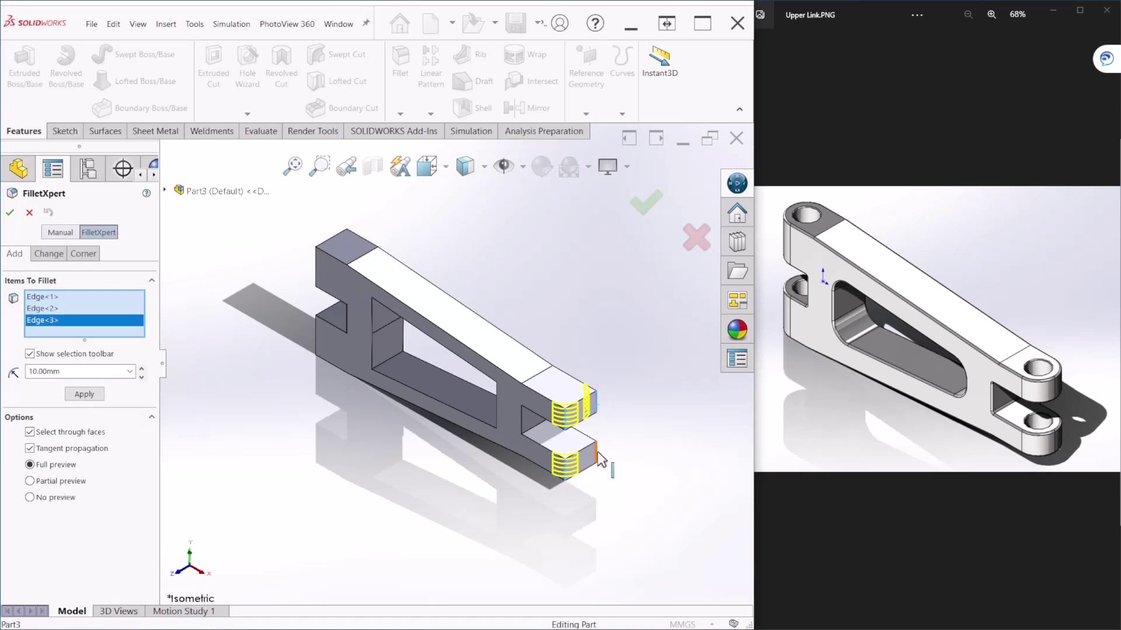
click(595, 451)
middle_drag(455, 440, 580, 482)
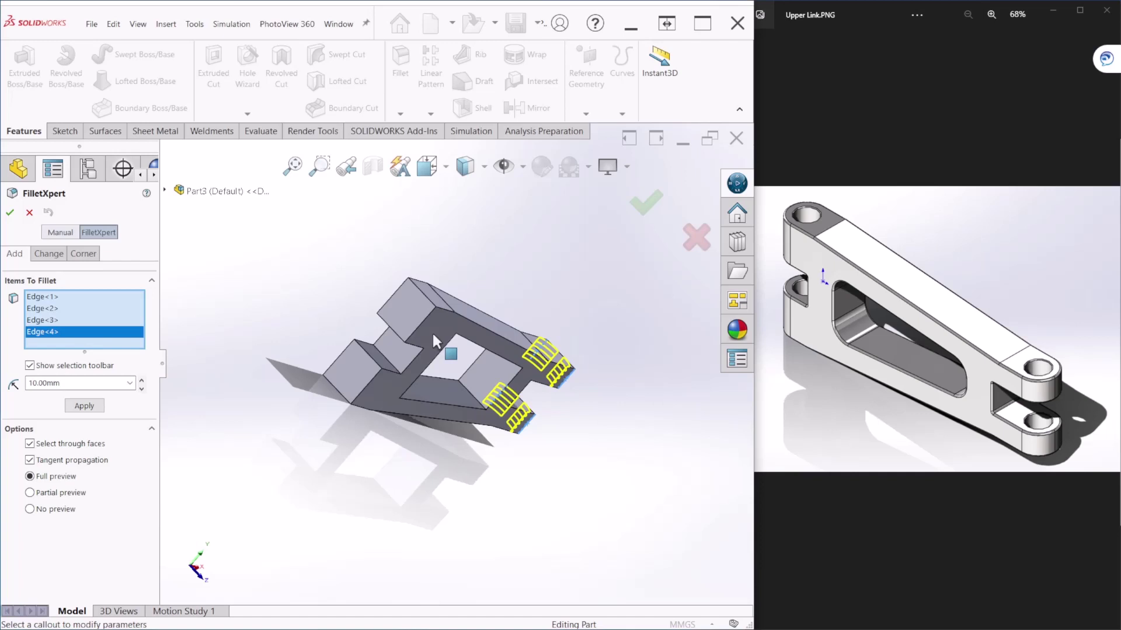
click(423, 321)
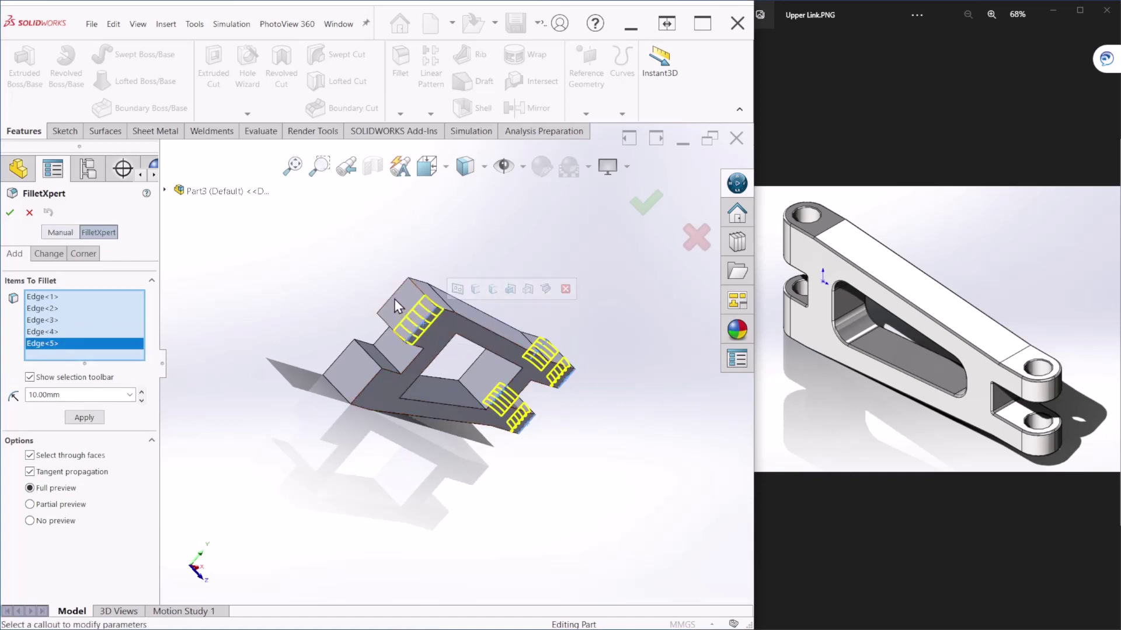
click(393, 300)
click(335, 361)
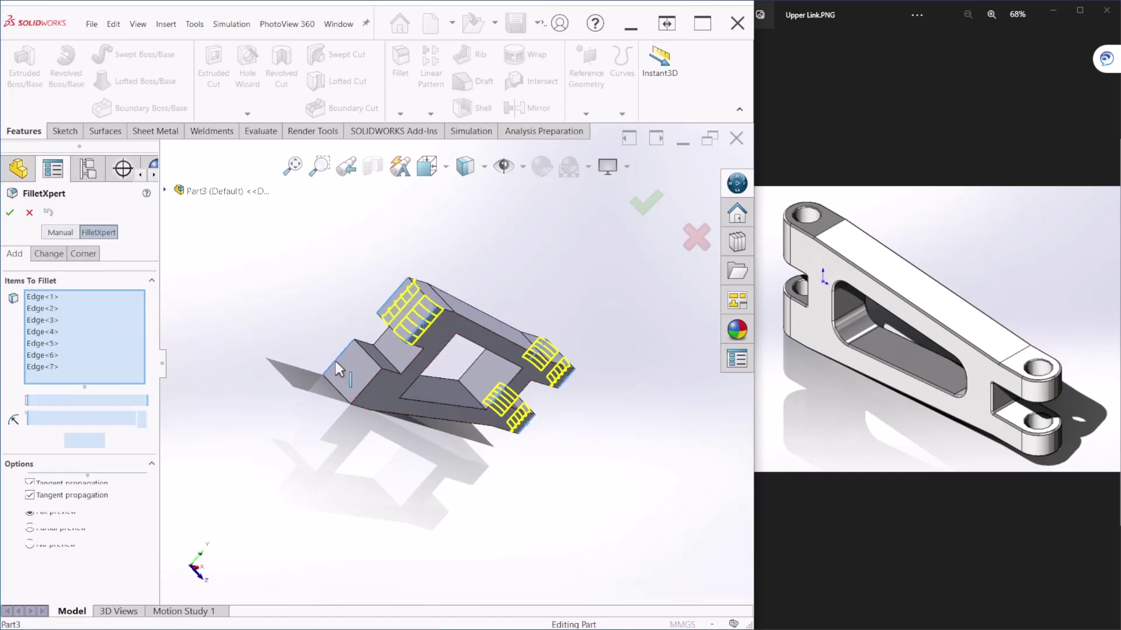
click(362, 391)
middle_drag(377, 400, 284, 366)
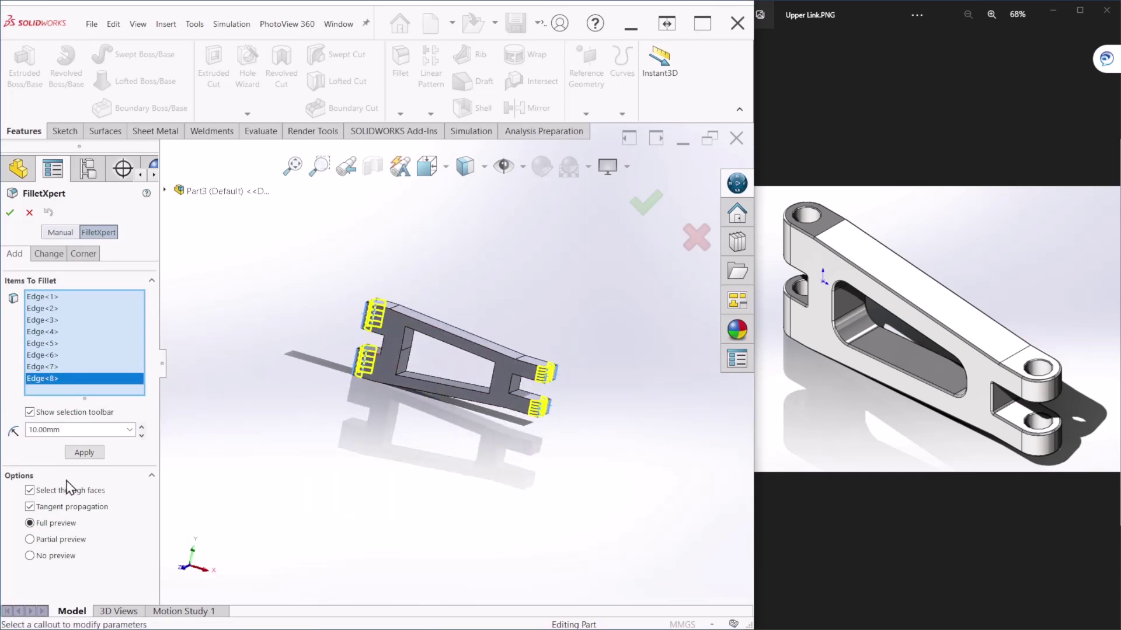
Step: Set the fillet radius to 12.5 mm and create Fillet1
double_click(83, 430)
text(12.5)
key(Return)
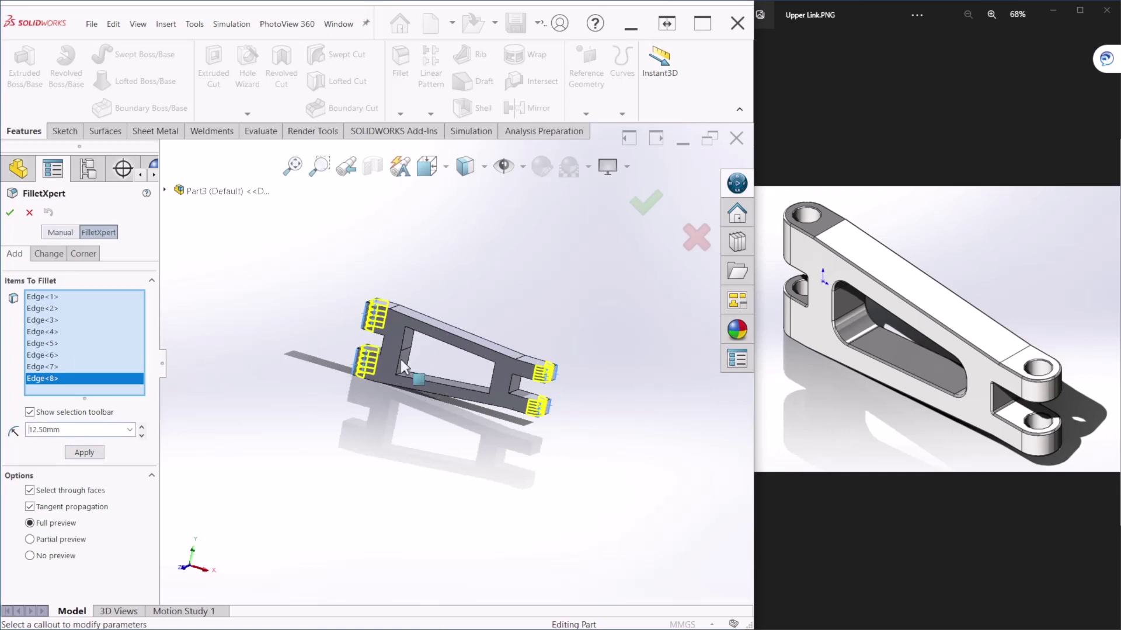
middle_drag(418, 382, 376, 437)
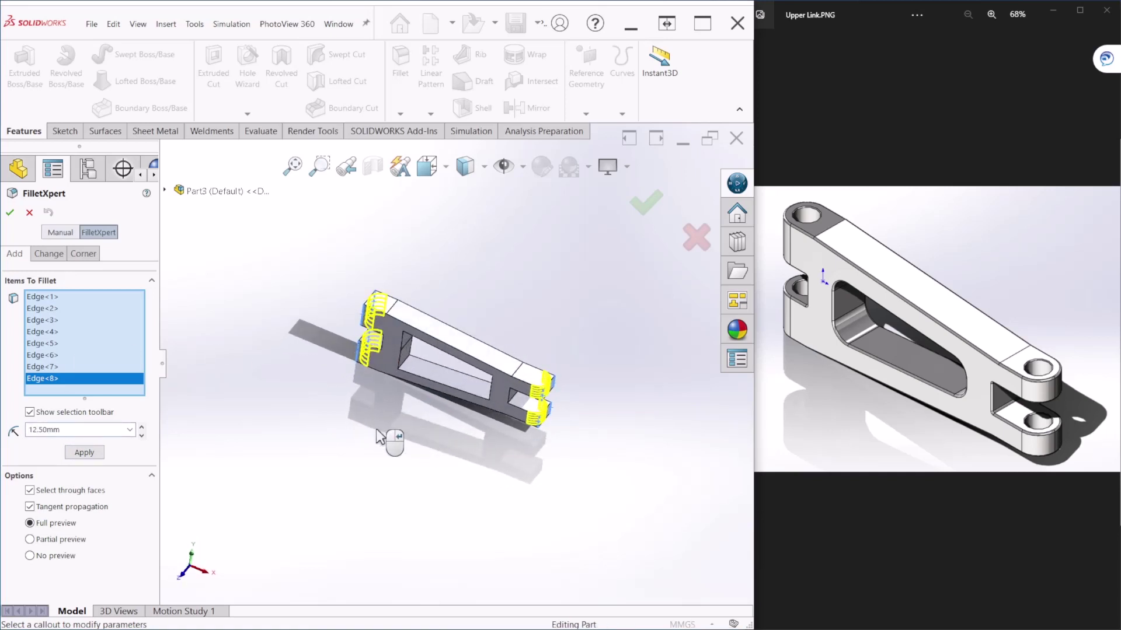
click(646, 202)
middle_drag(459, 365, 537, 418)
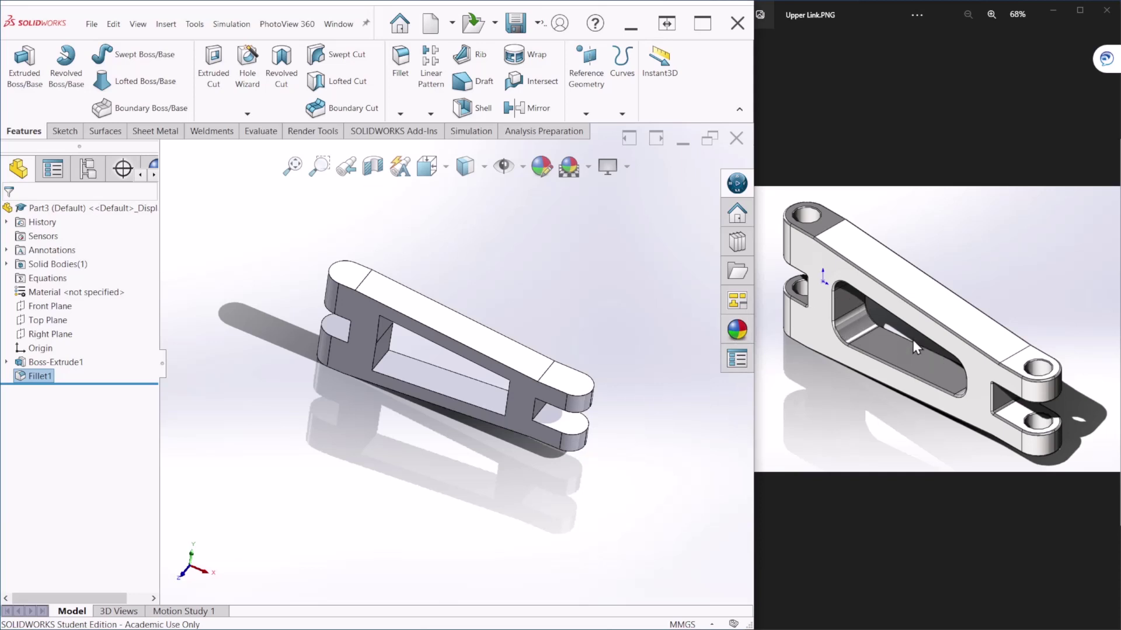
Step: Select the four inner corner edges of the link's cutout for a new fillet
middle_drag(454, 492, 449, 407)
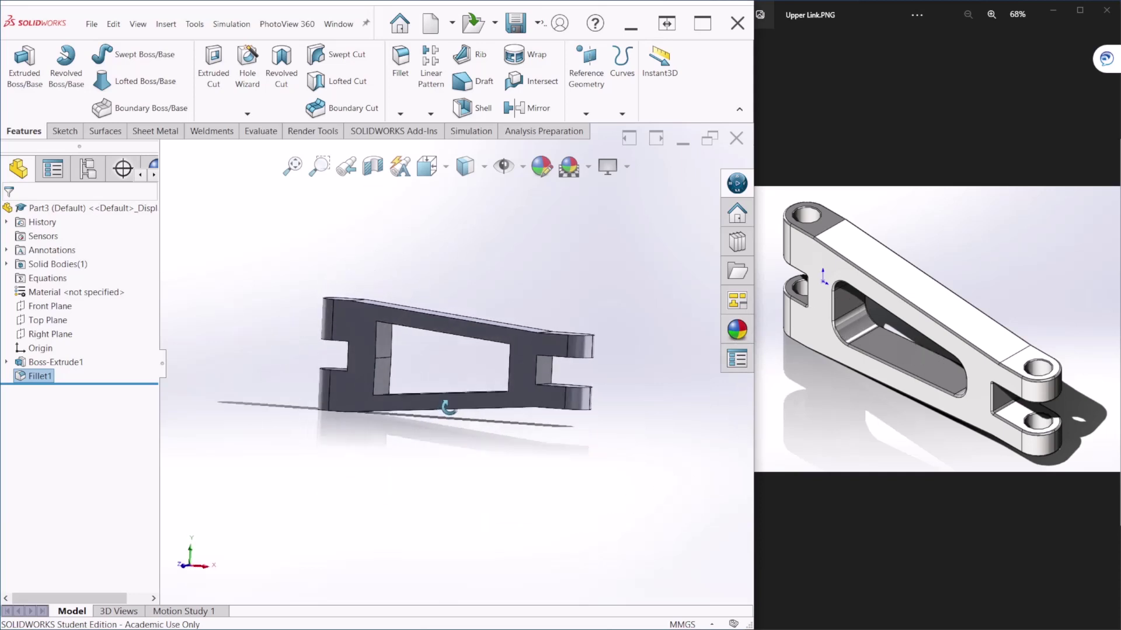
click(400, 61)
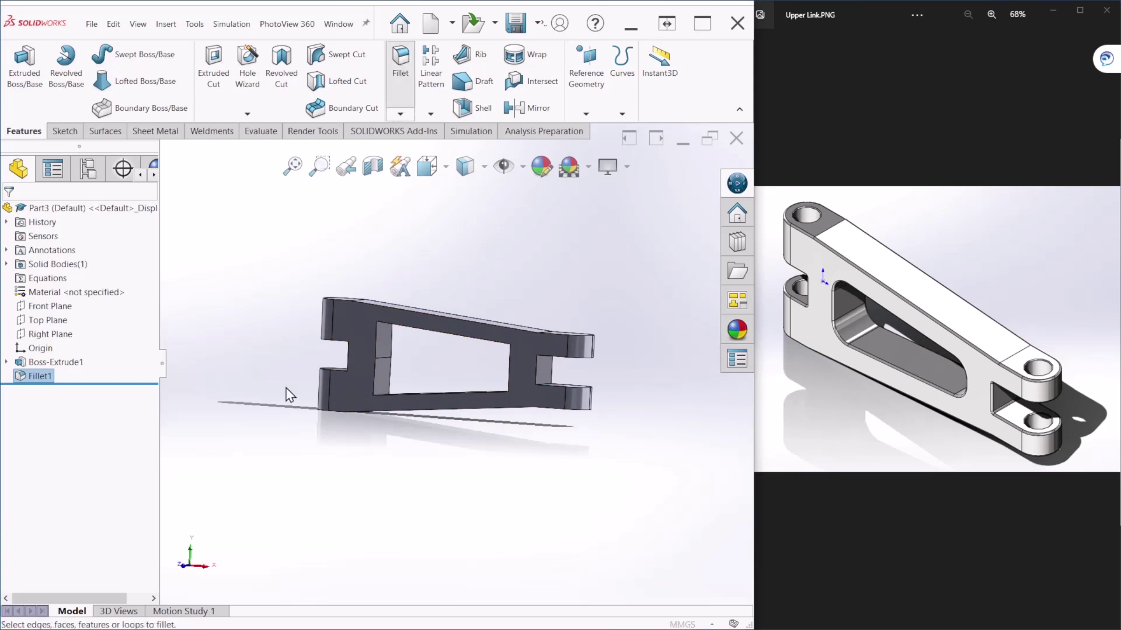
scroll(418, 397, down, 1)
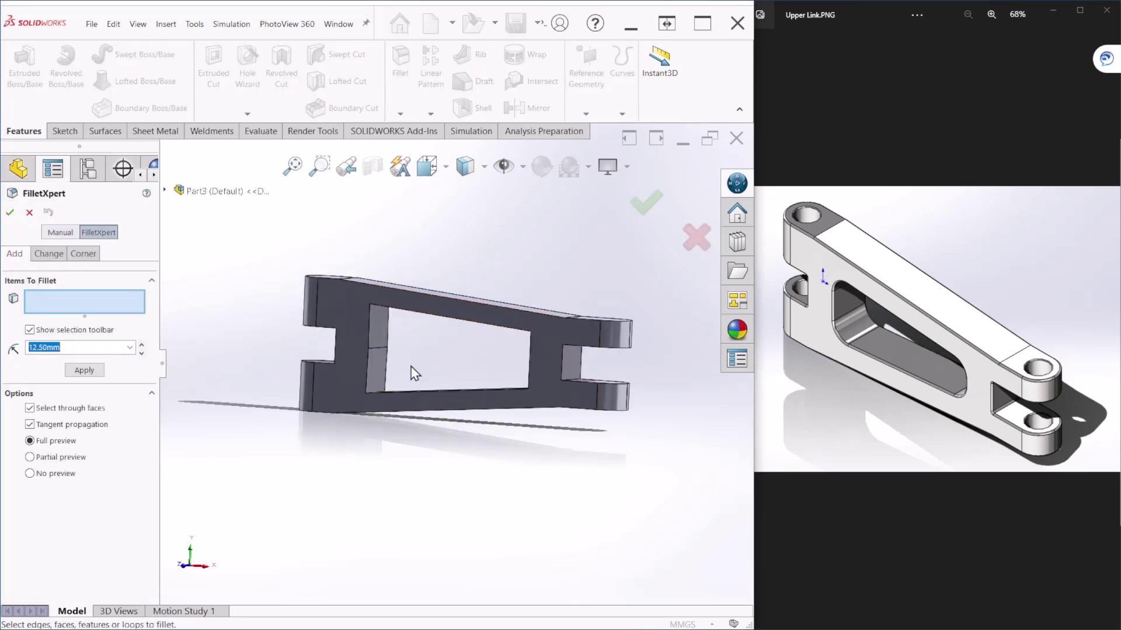
scroll(394, 321, down, 3)
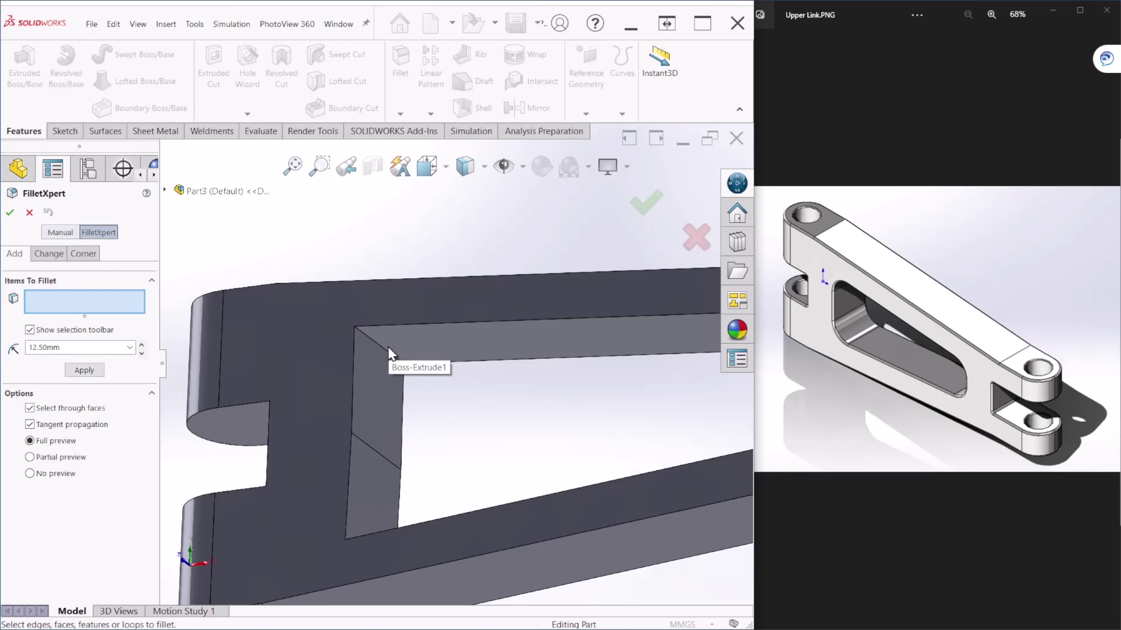
click(383, 349)
scroll(383, 426, up, 5)
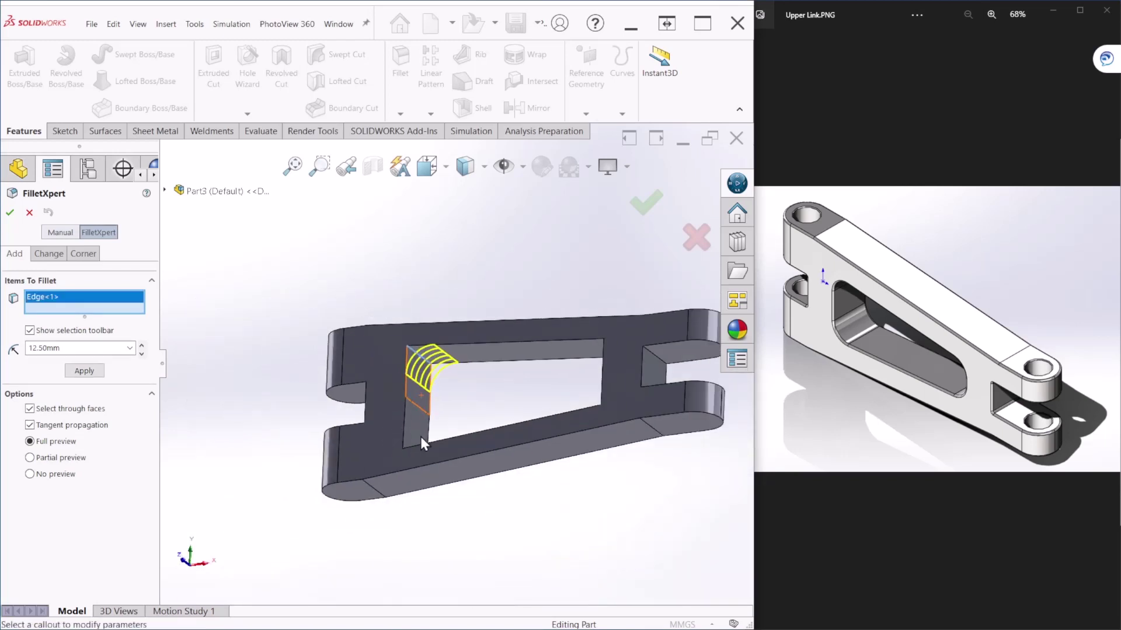
middle_drag(409, 500, 418, 444)
click(425, 409)
middle_drag(484, 453, 592, 400)
click(589, 385)
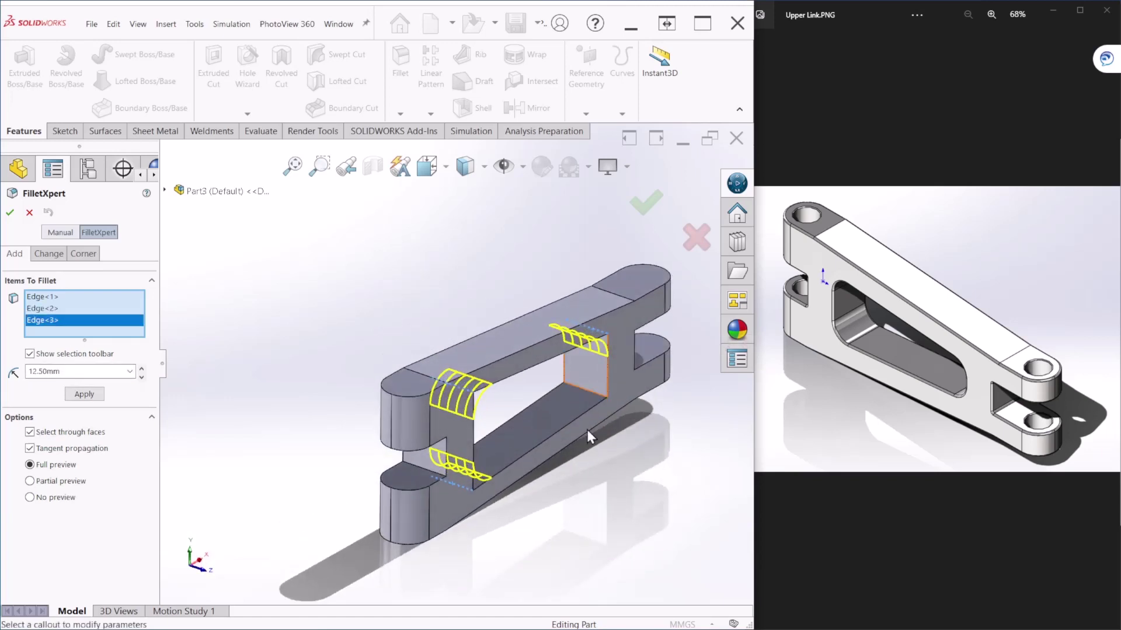
click(593, 400)
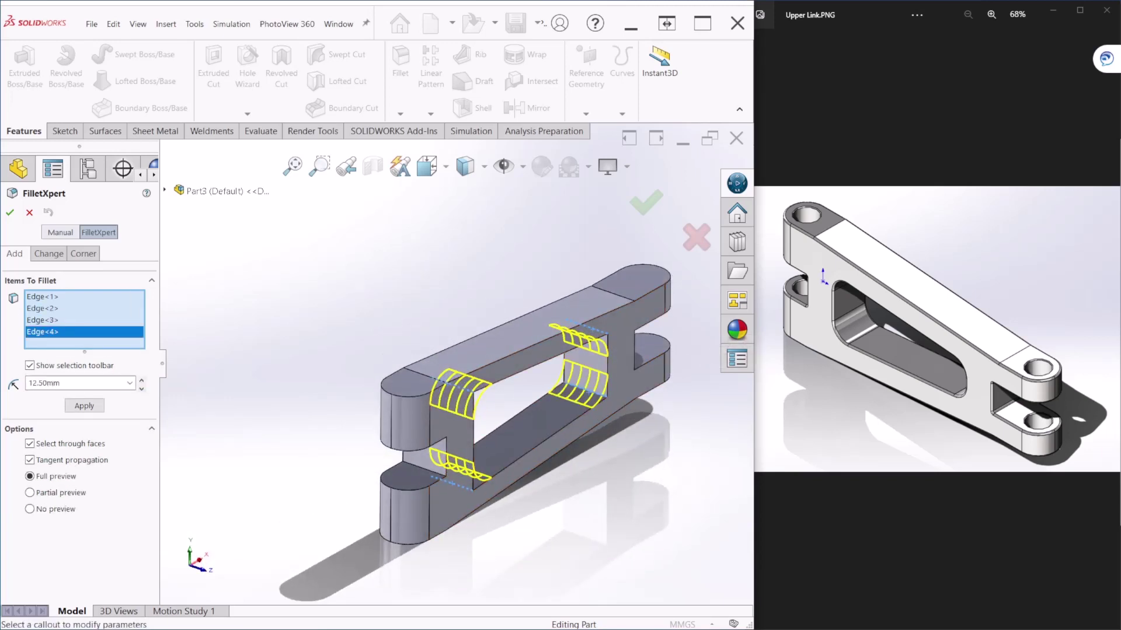
Step: Set the fillet radius to 10 mm and create Fillet2
double_click(111, 383)
text(10)
key(Return)
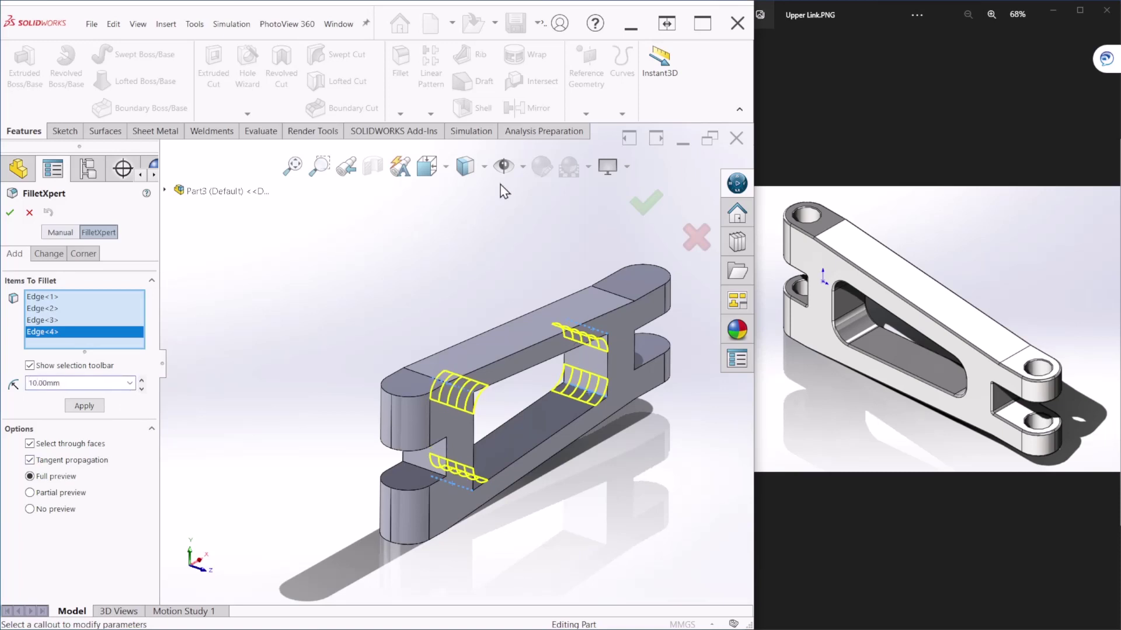
click(638, 211)
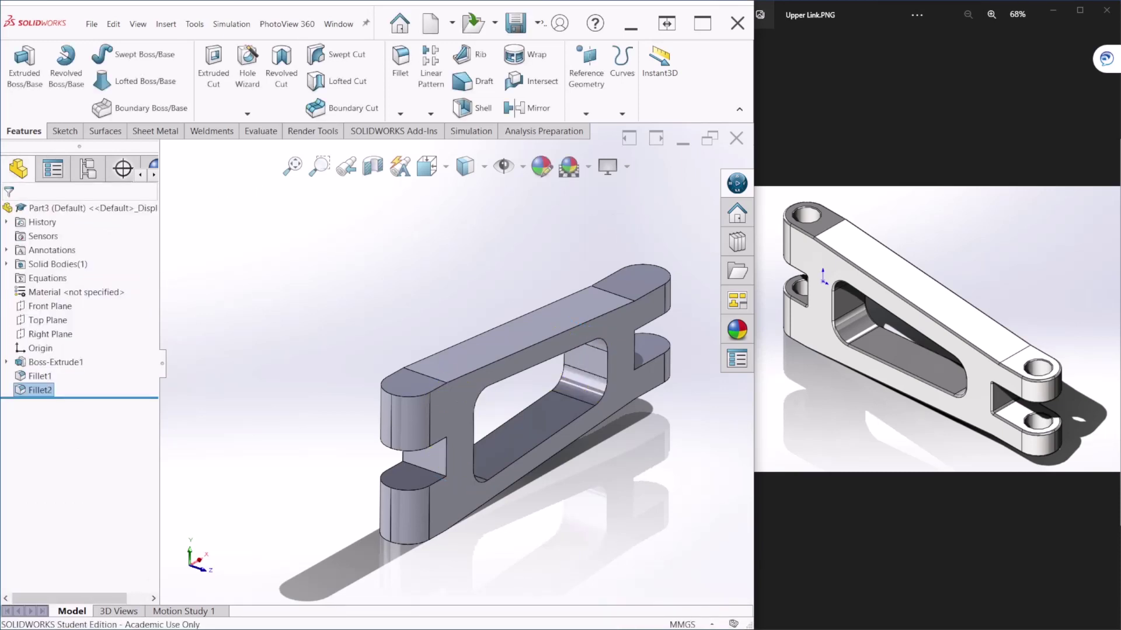
Step: On the Top Plane, sketch circles centred on the link's left and right rounded ends
middle_drag(645, 442, 532, 423)
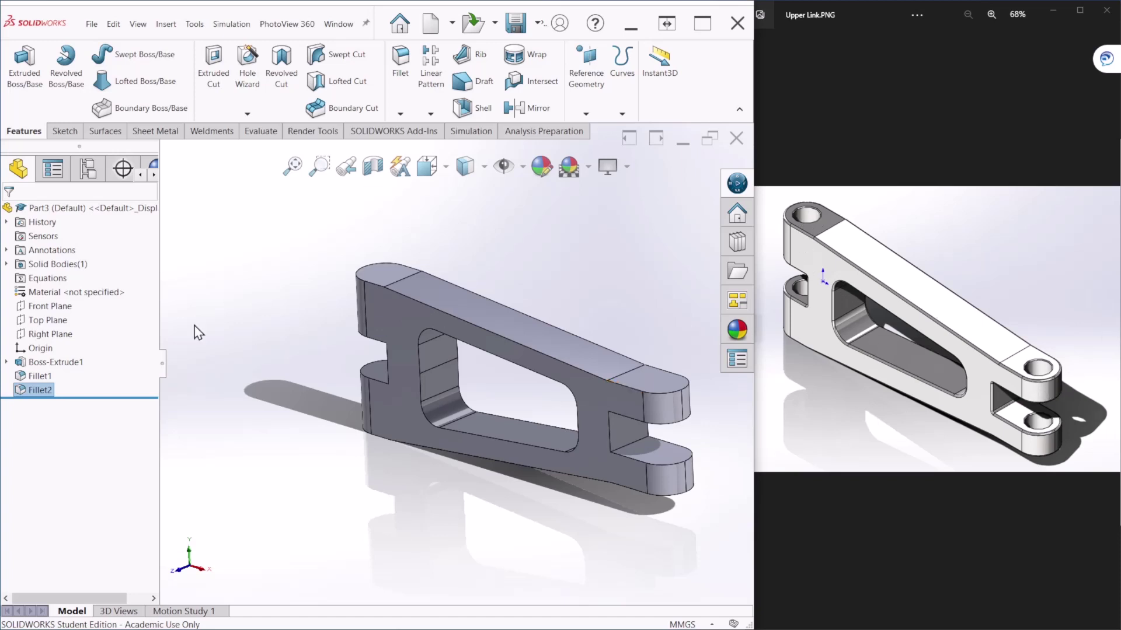
click(36, 320)
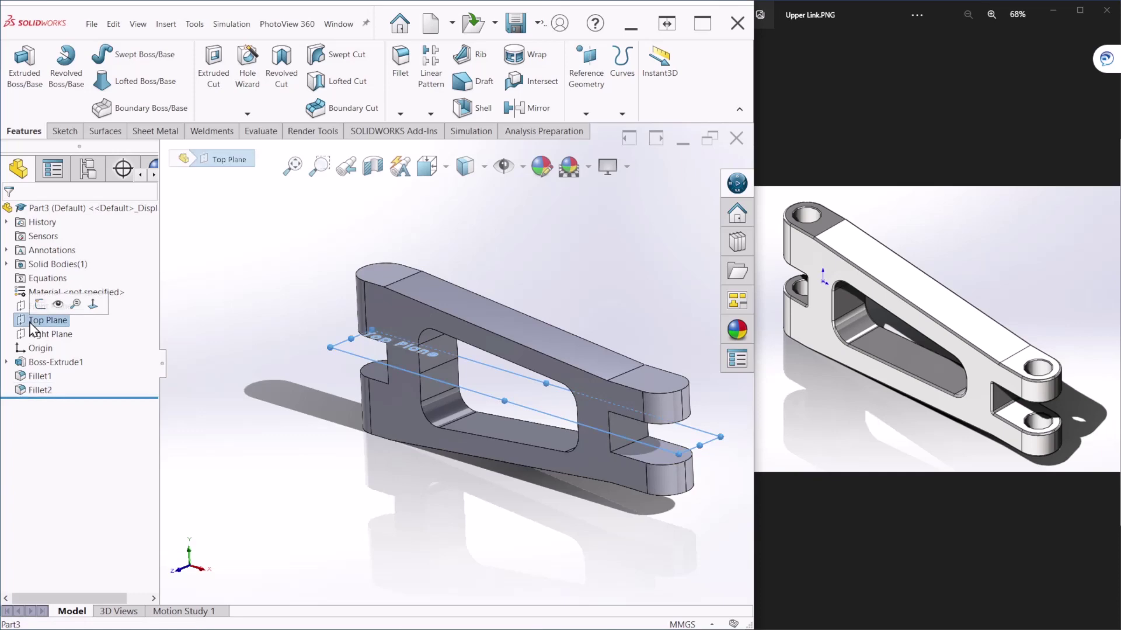
click(42, 299)
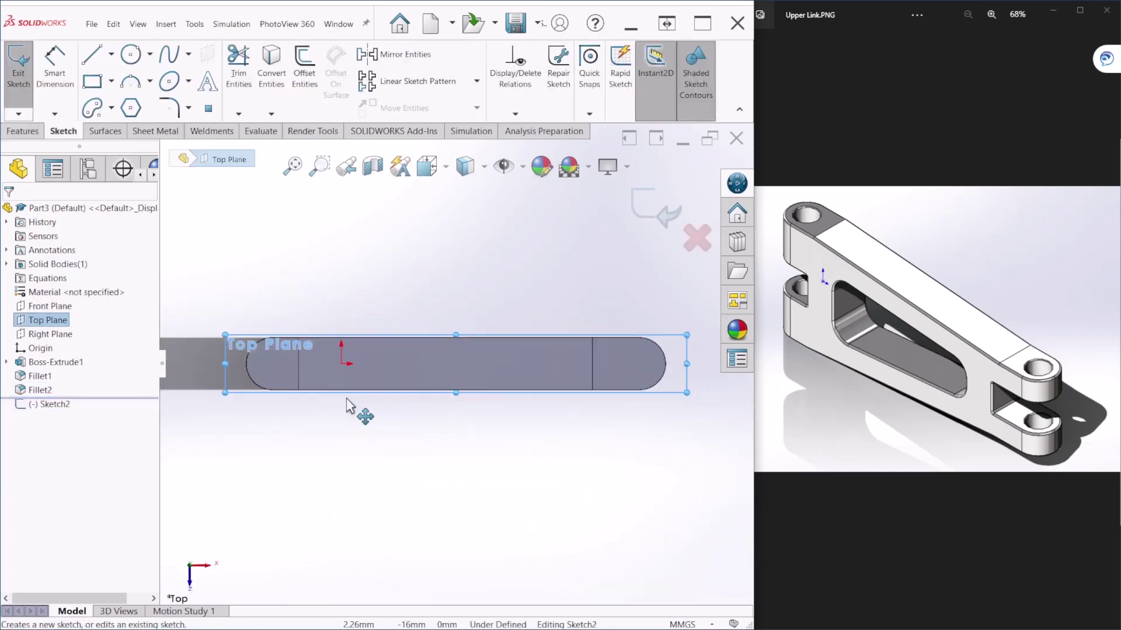
click(130, 54)
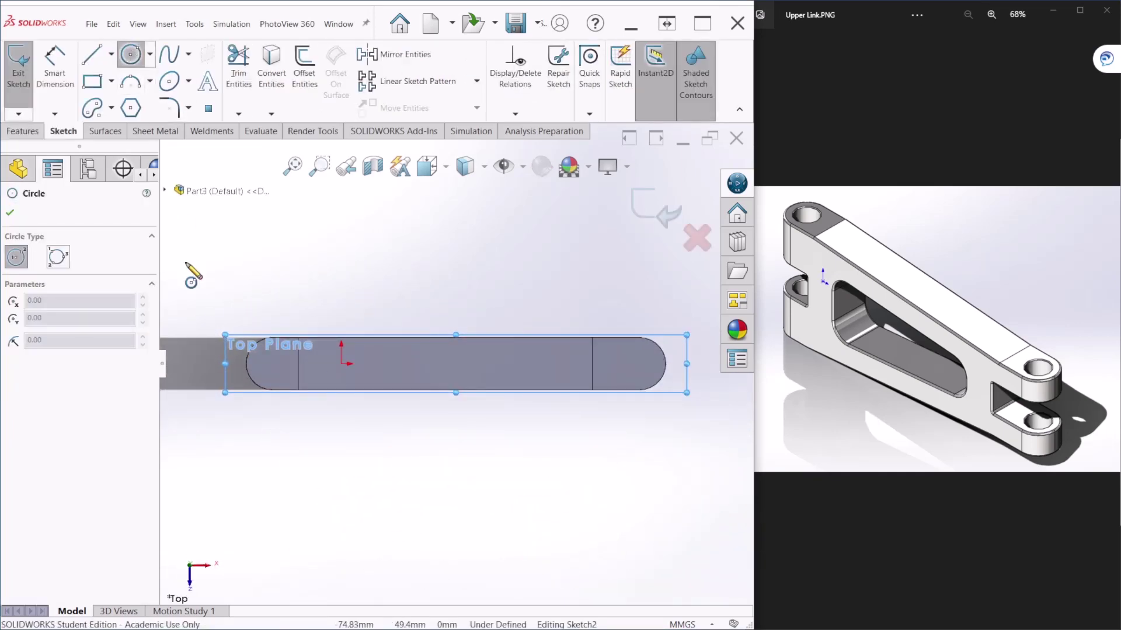
scroll(336, 331, down, 3)
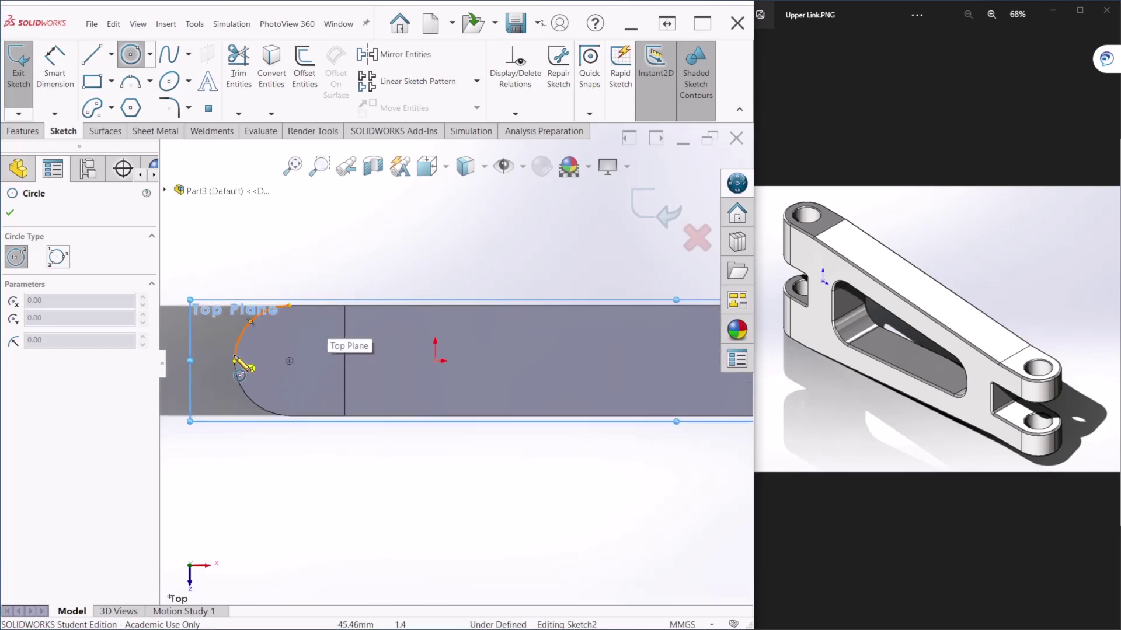
click(289, 361)
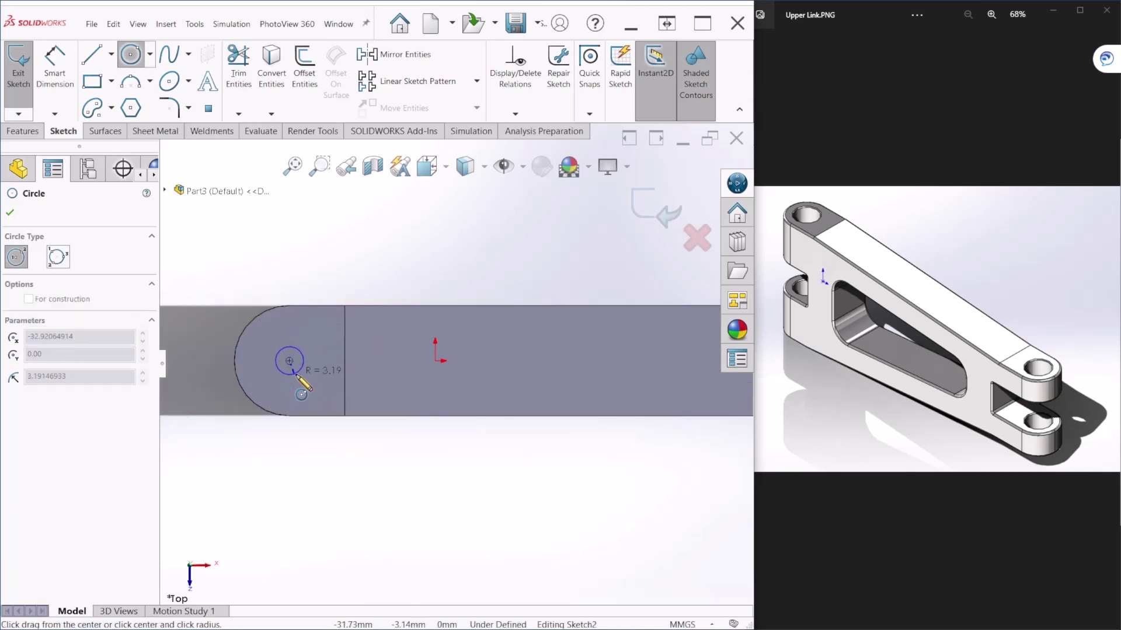
click(301, 381)
scroll(307, 390, up, 3)
scroll(671, 395, down, 3)
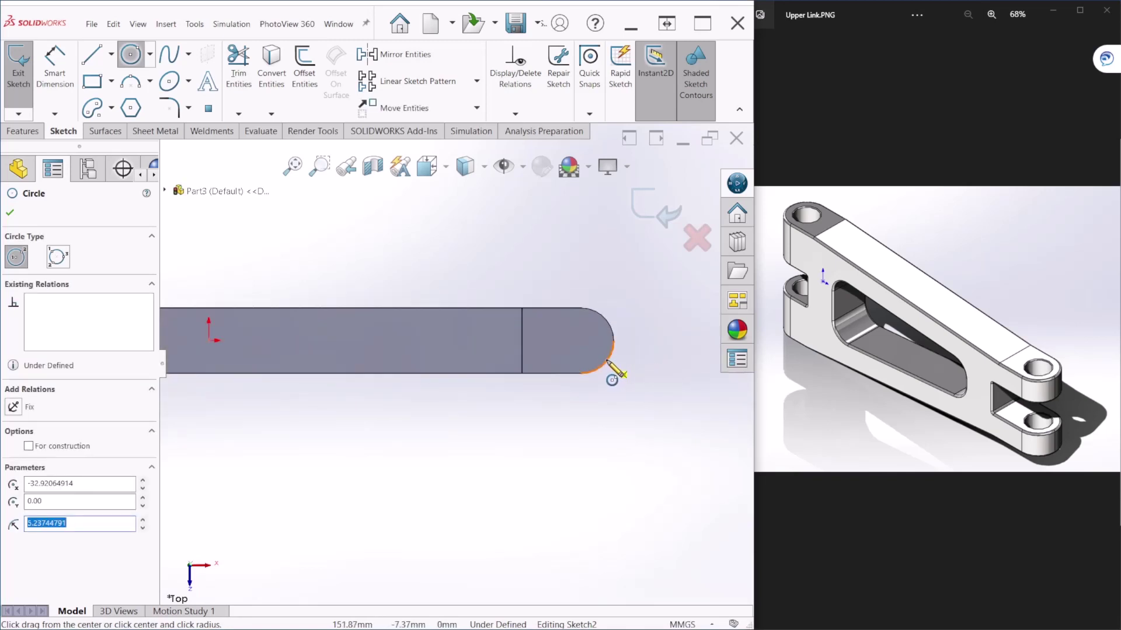
click(580, 341)
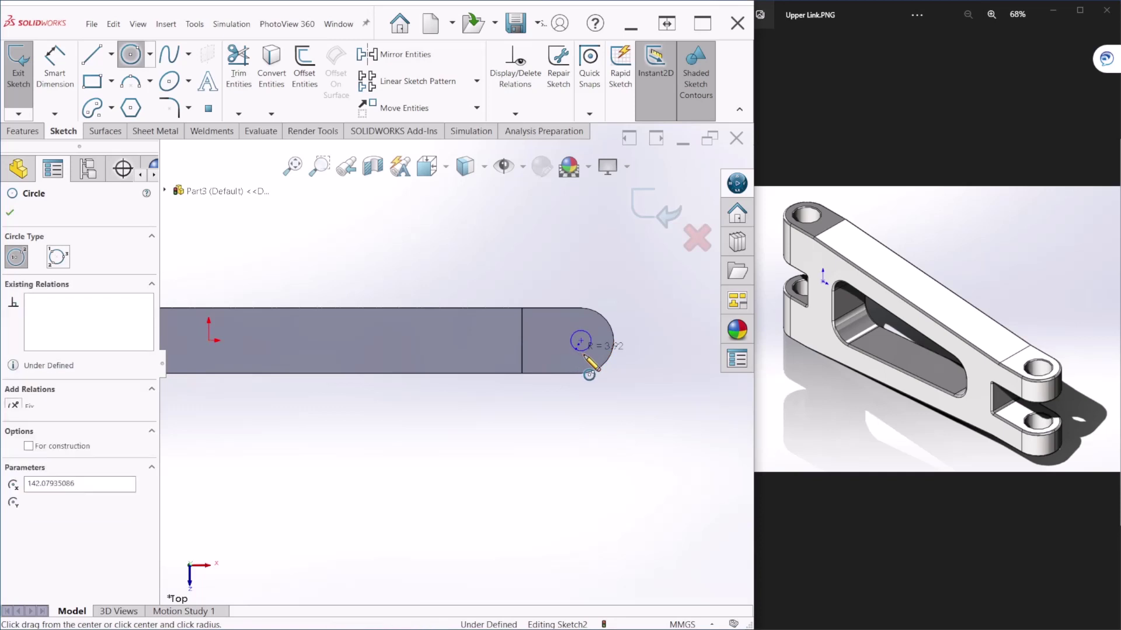
click(589, 374)
key(Escape)
scroll(598, 377, up, 3)
Step: Dimension the left circle to a 15 mm diameter
click(54, 65)
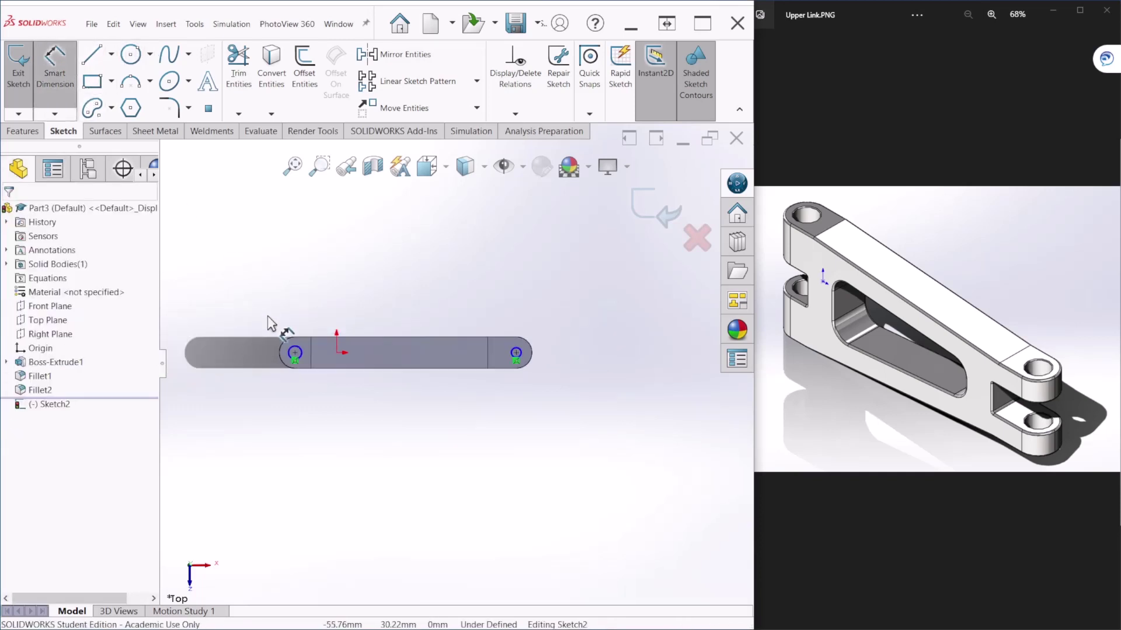
click(296, 347)
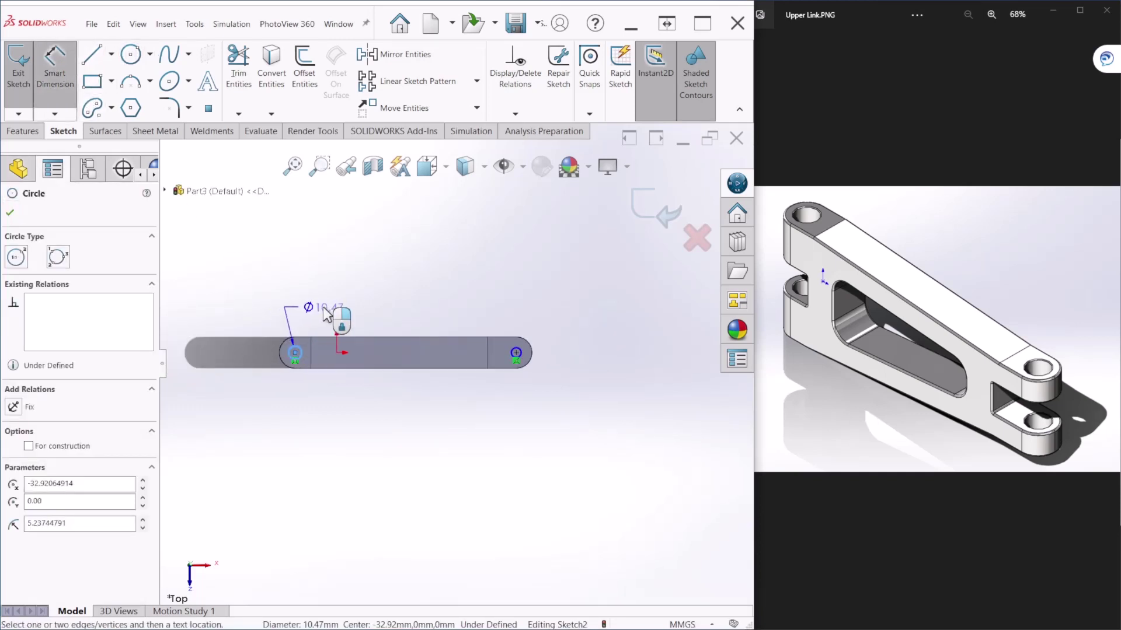
click(326, 314)
text(15)
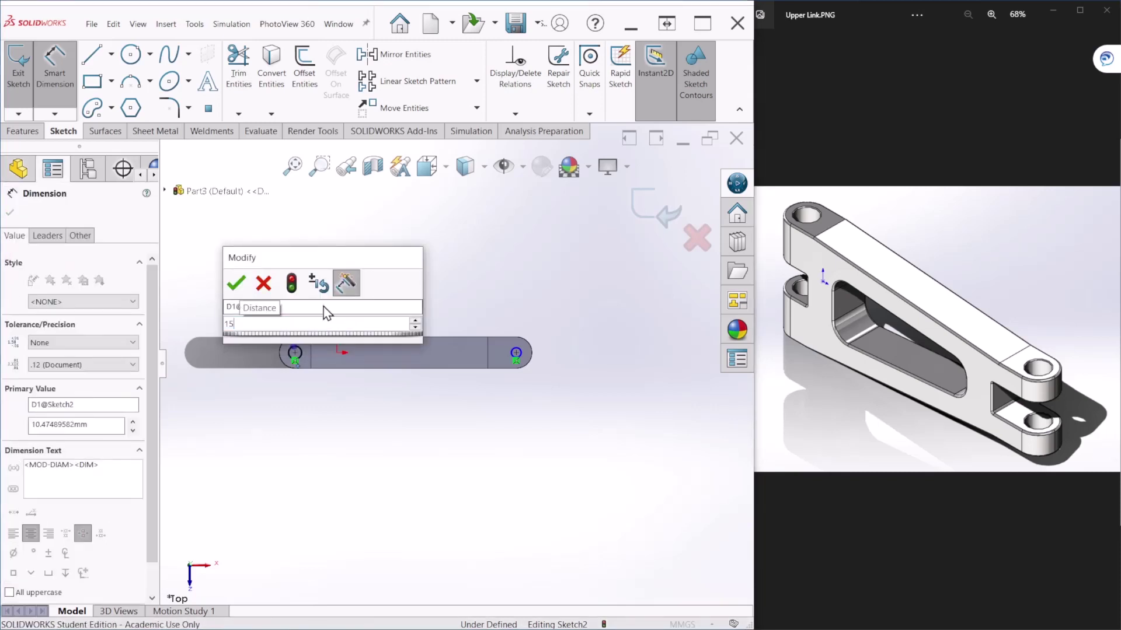
key(Return)
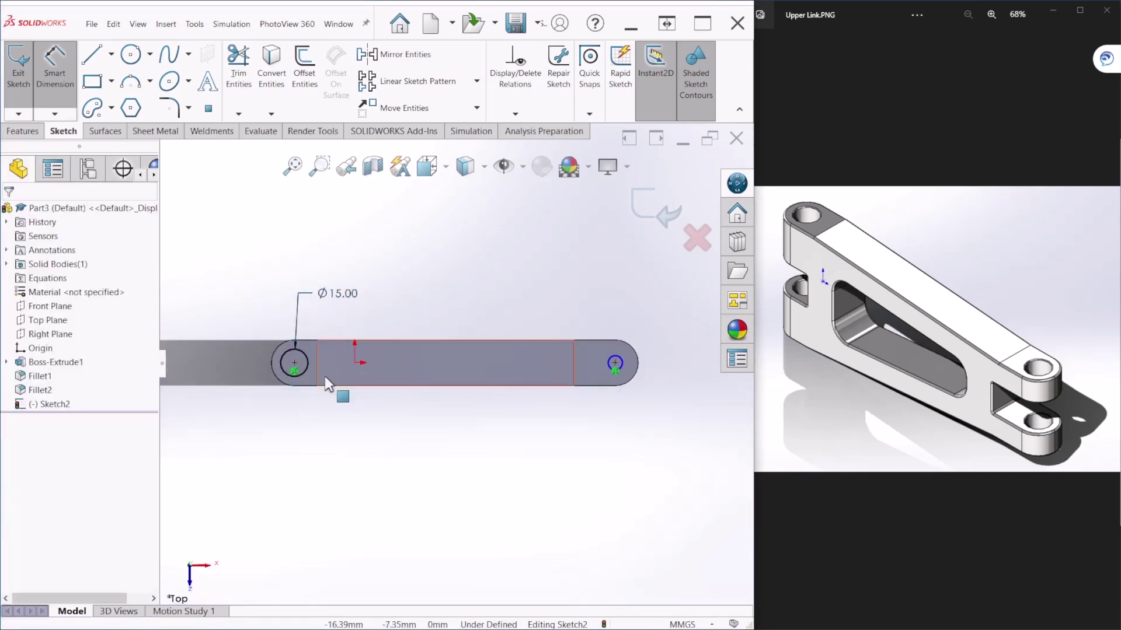
key(Escape)
Step: Make the two circles equal and exit the fully defined Sketch2
click(307, 366)
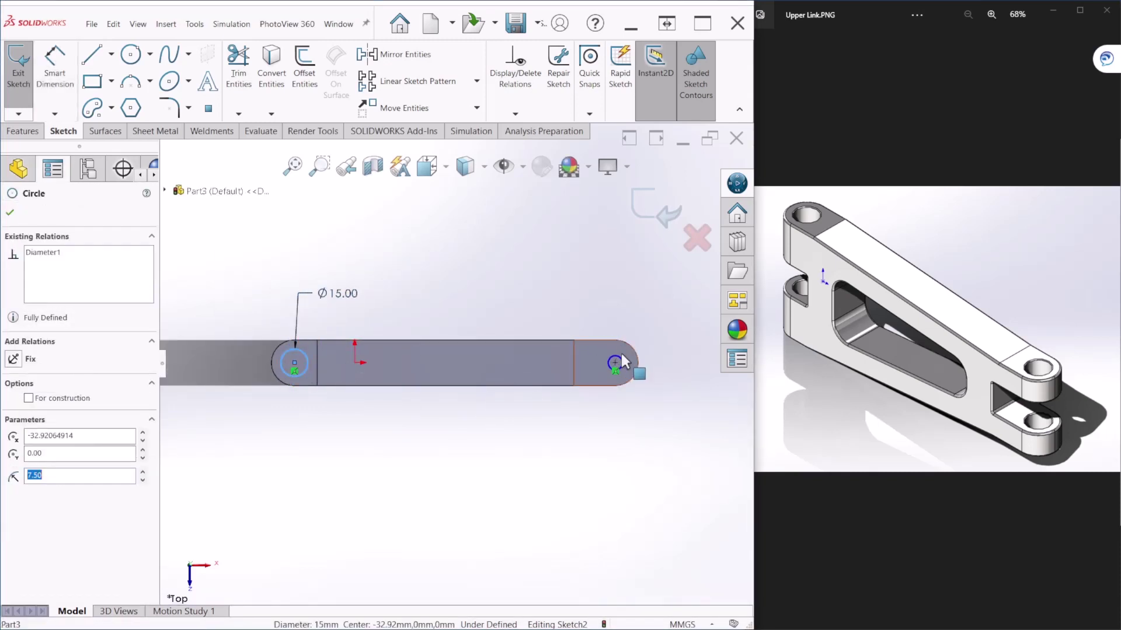
ctrl+click(622, 357)
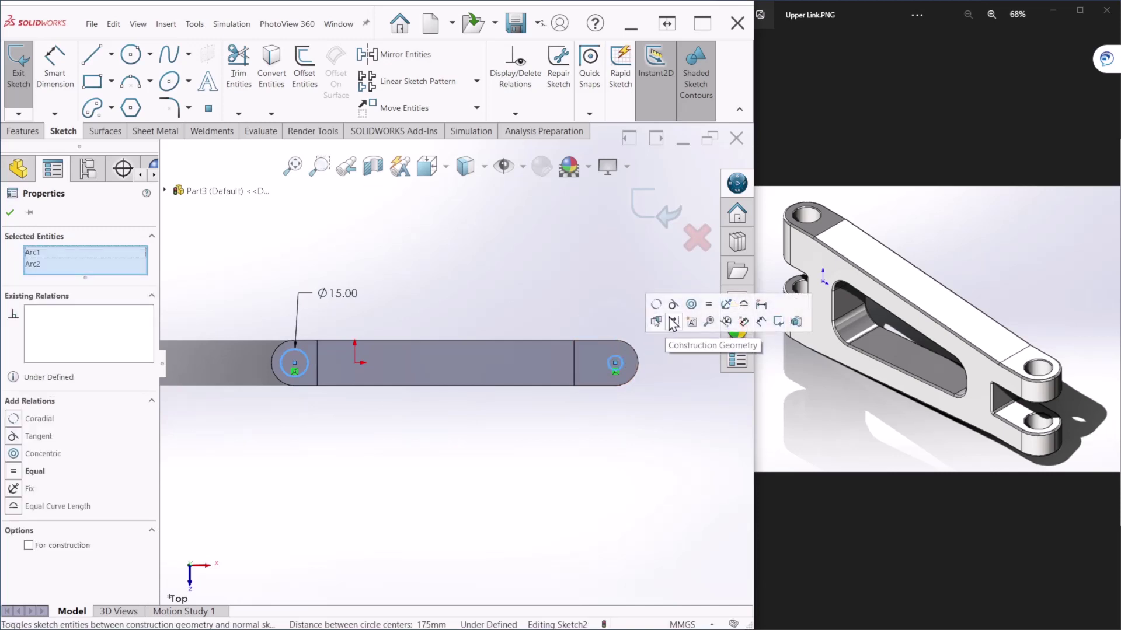
click(709, 304)
mouse_move(537, 453)
middle_down()
mouse_move(465, 397)
mouse_move(501, 443)
mouse_move(516, 293)
mouse_move(559, 284)
middle_up()
click(655, 208)
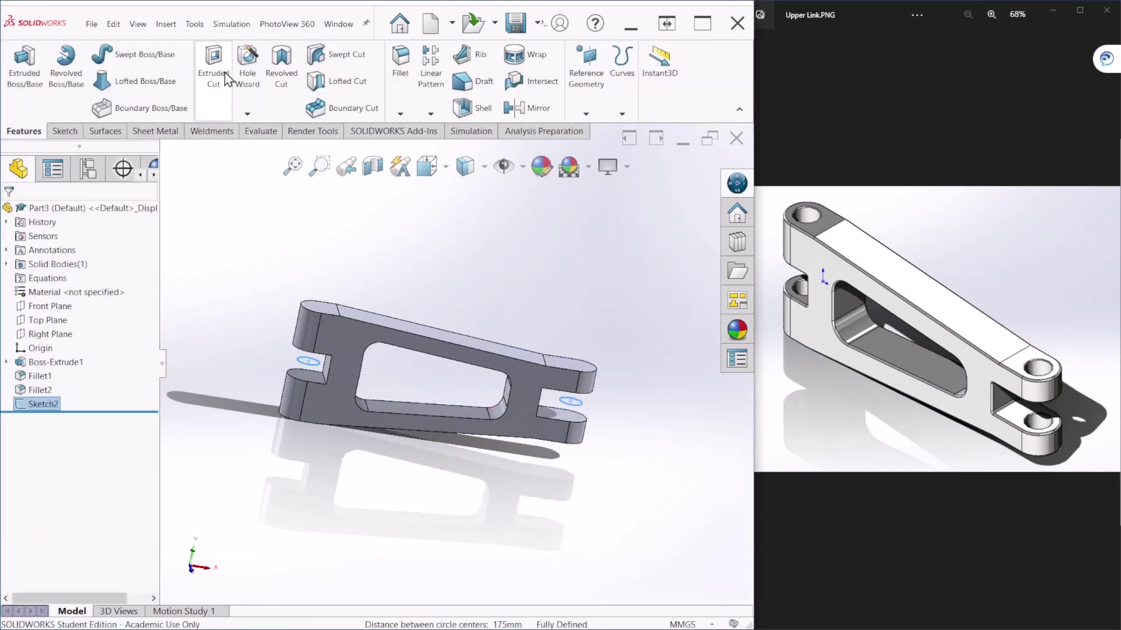
Step: Cut the Sketch2 circles Through All – Both as Cut-Extrude1, then view isometrically
click(226, 78)
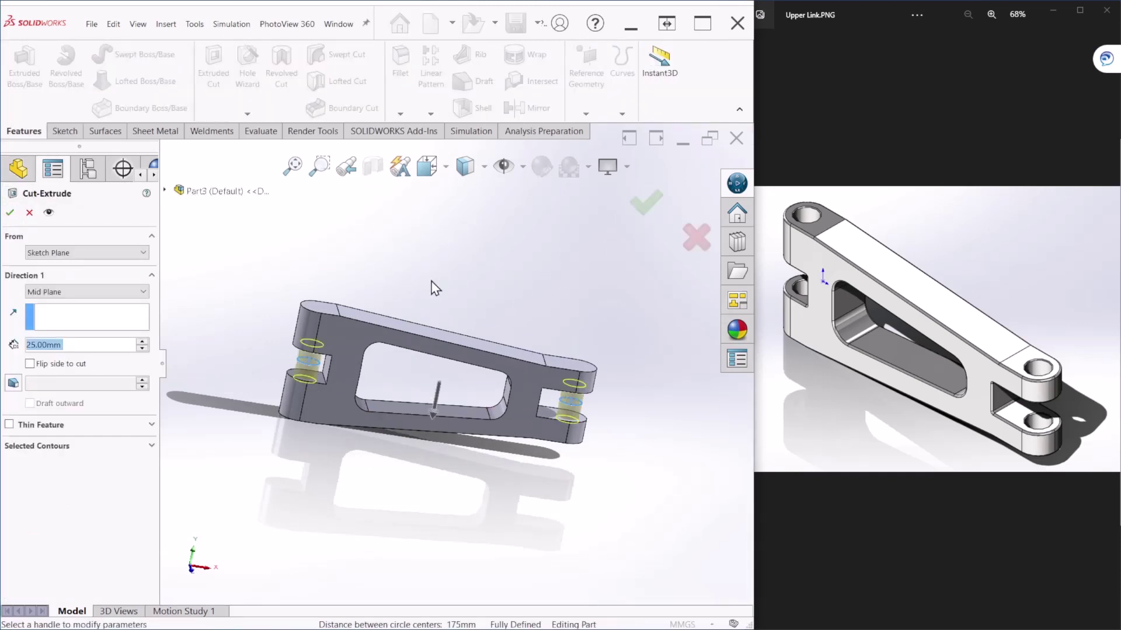
click(59, 292)
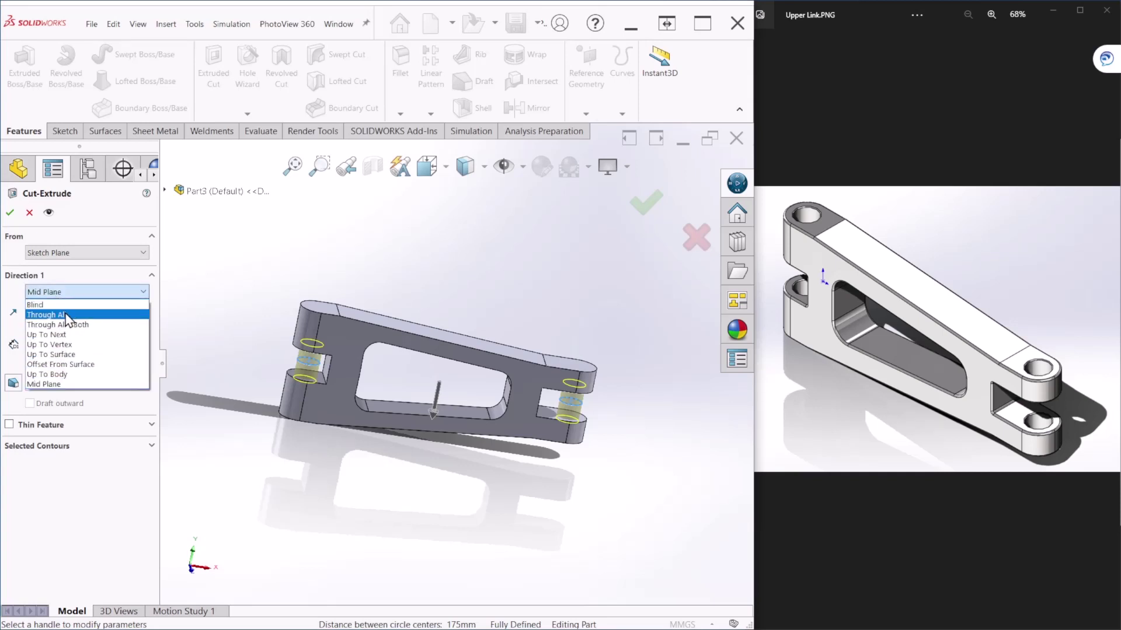
click(69, 316)
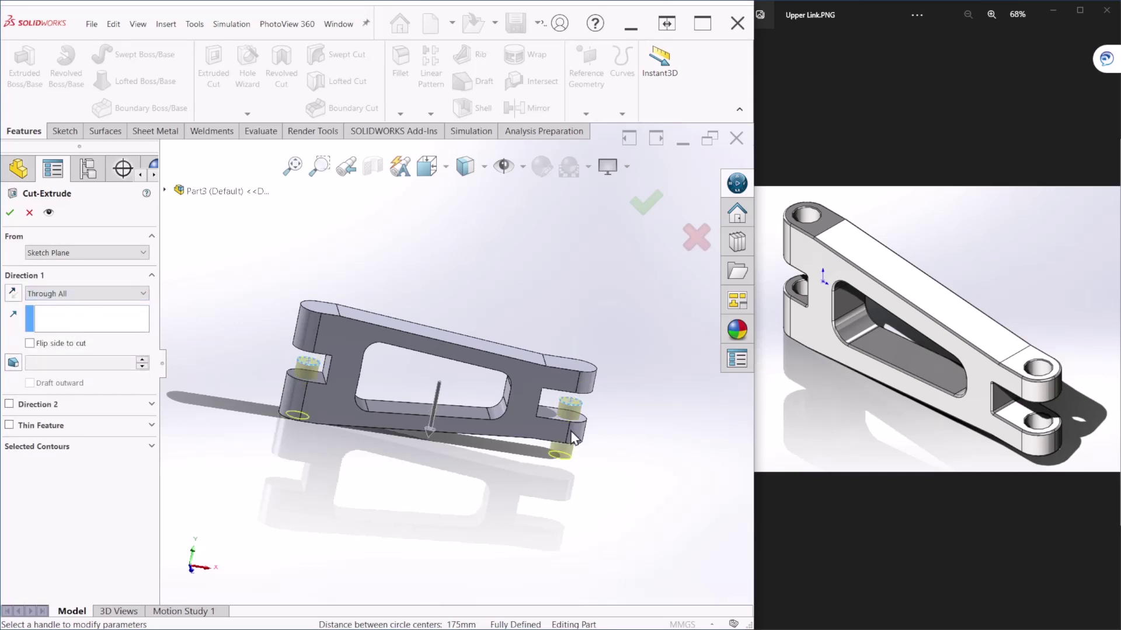
middle_drag(525, 500, 498, 469)
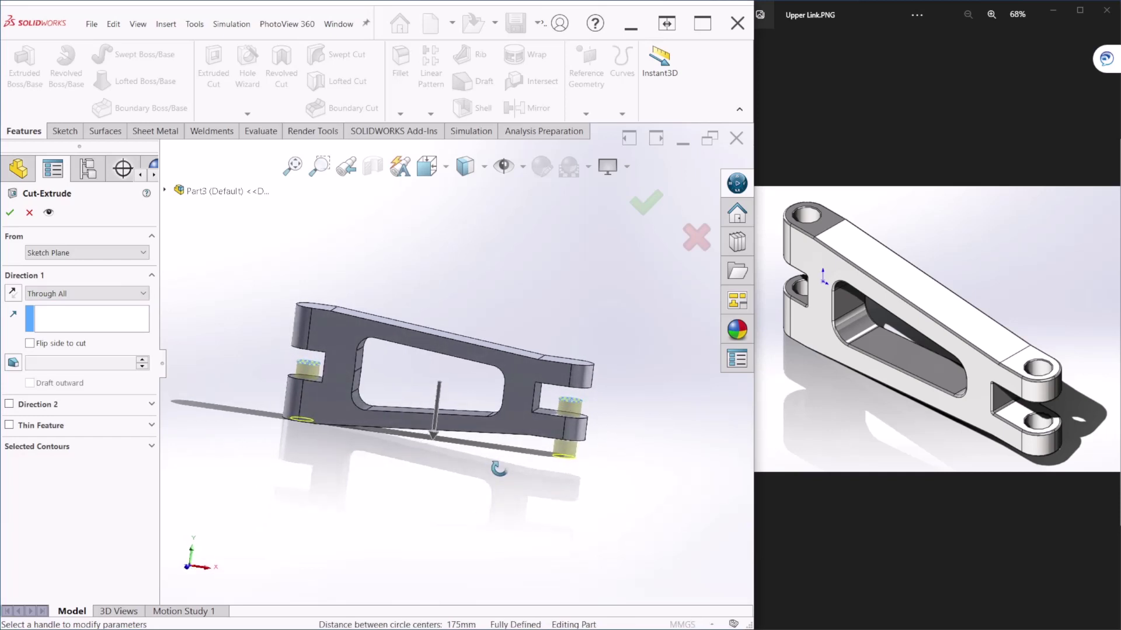
click(76, 293)
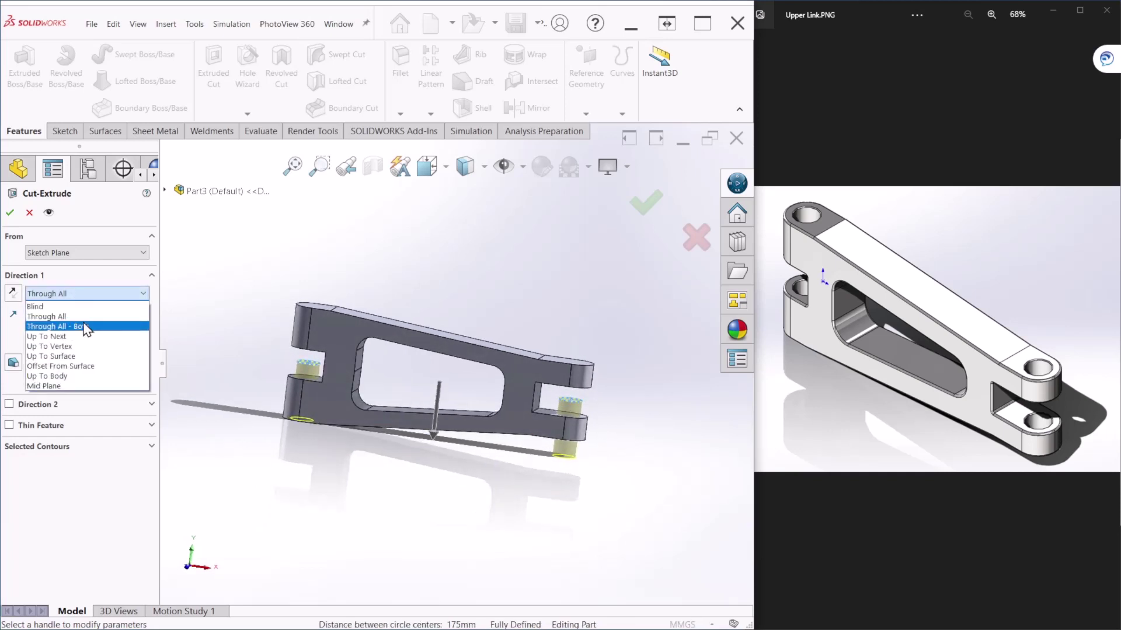
click(88, 327)
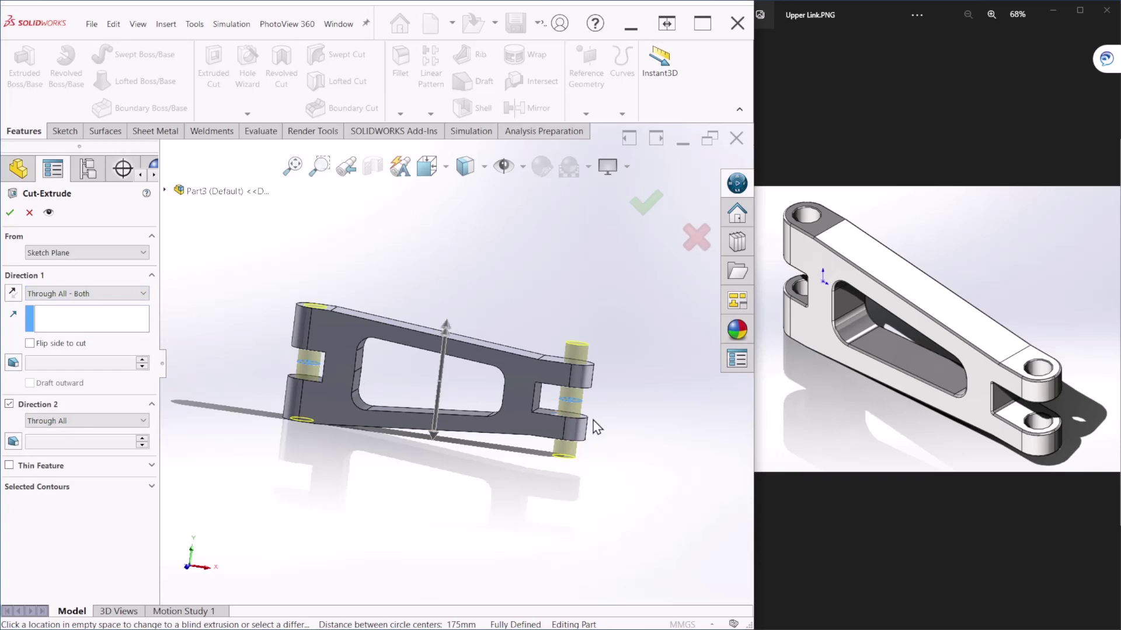
middle_drag(596, 427, 559, 378)
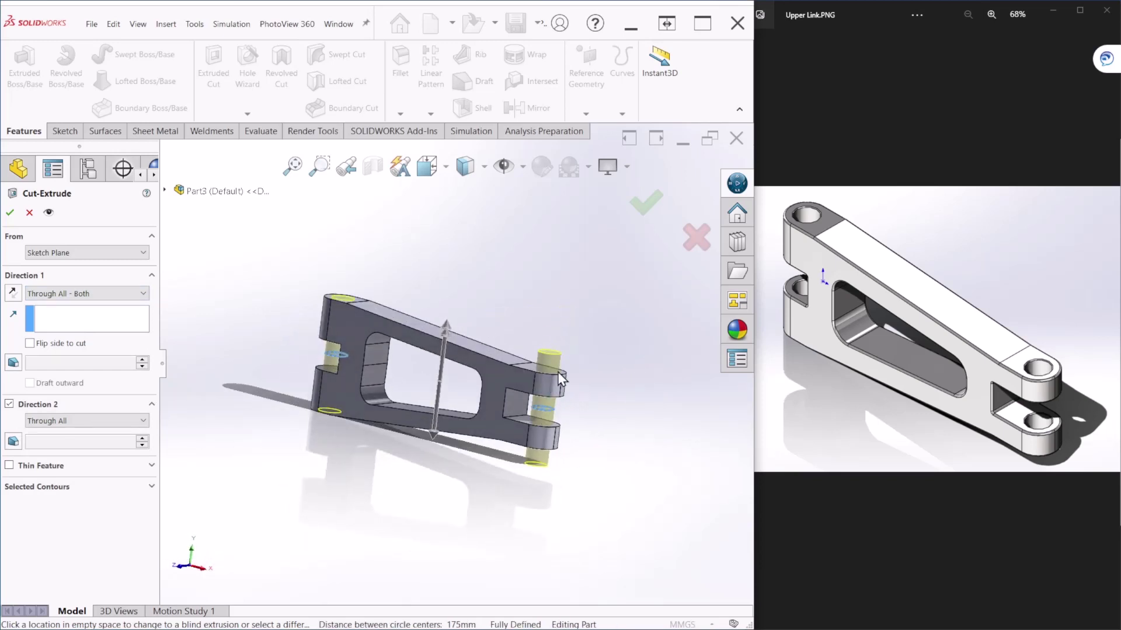
click(645, 201)
scroll(452, 372, up, 3)
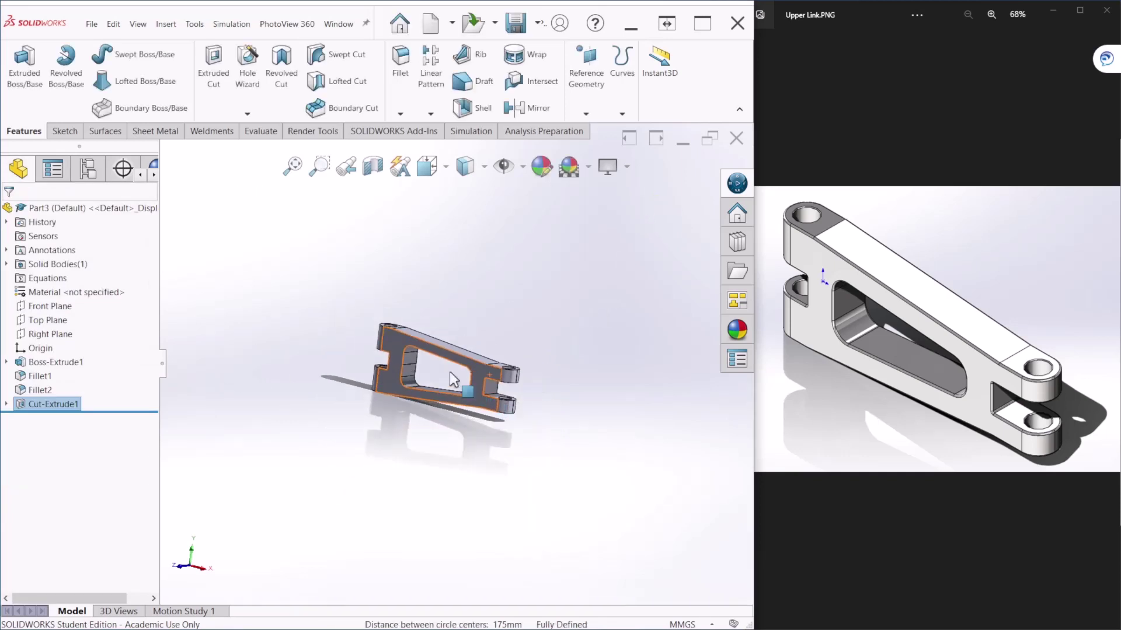
key(ctrl+7)
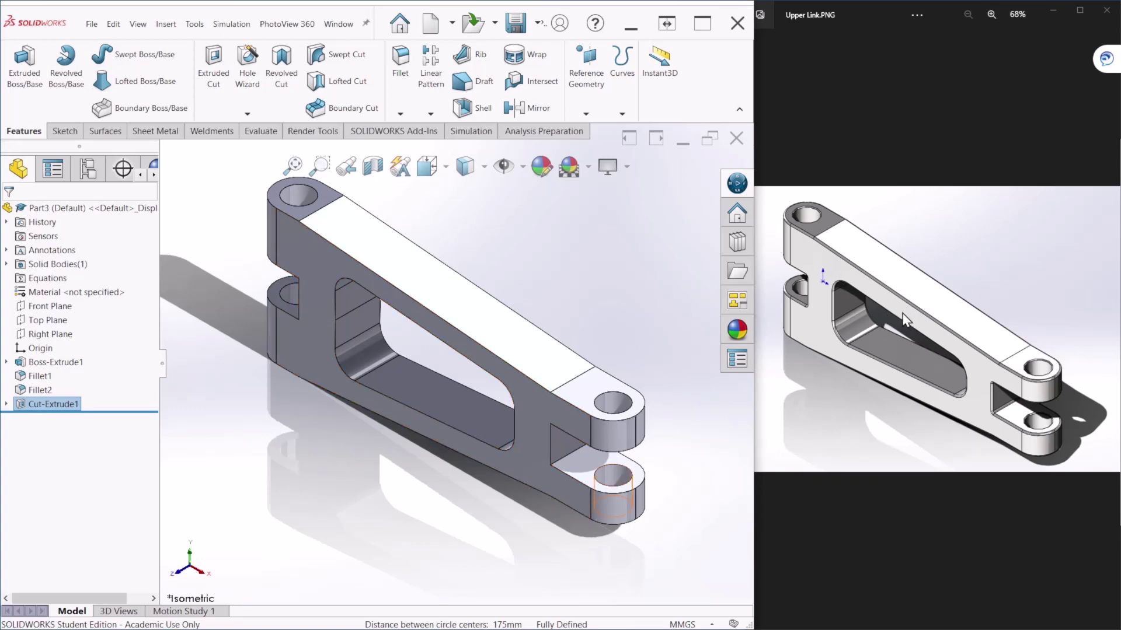
Step: Apply a 1 mm fillet to the link's two large side faces as Fillet3
click(401, 61)
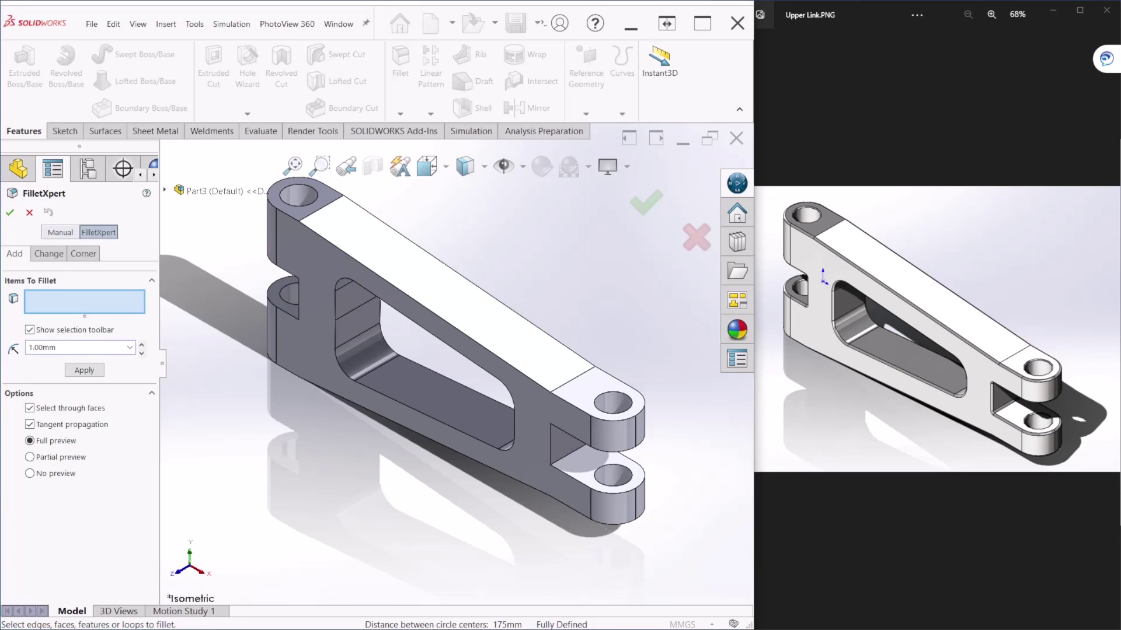
click(336, 263)
scroll(448, 372, down, 3)
middle_drag(448, 371, 382, 428)
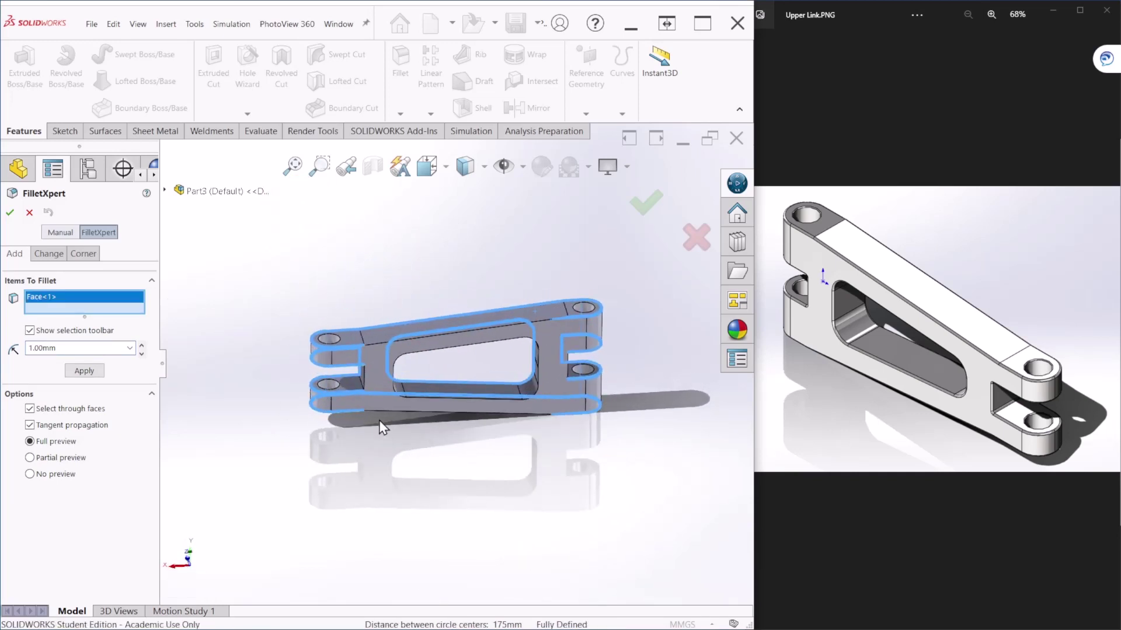
click(377, 373)
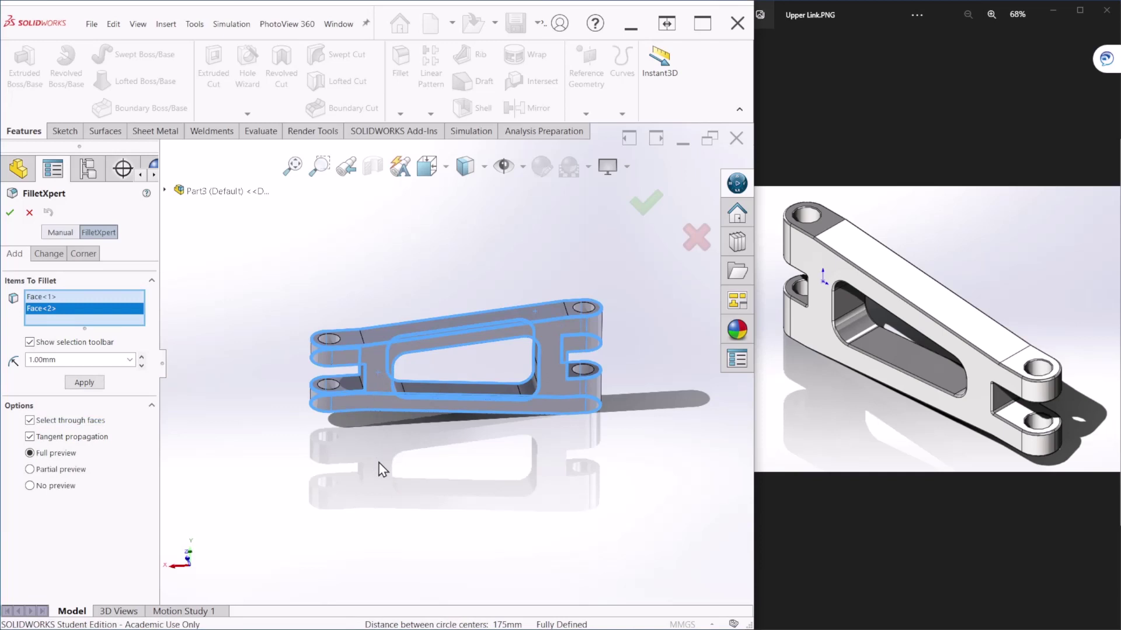
middle_drag(380, 468, 425, 439)
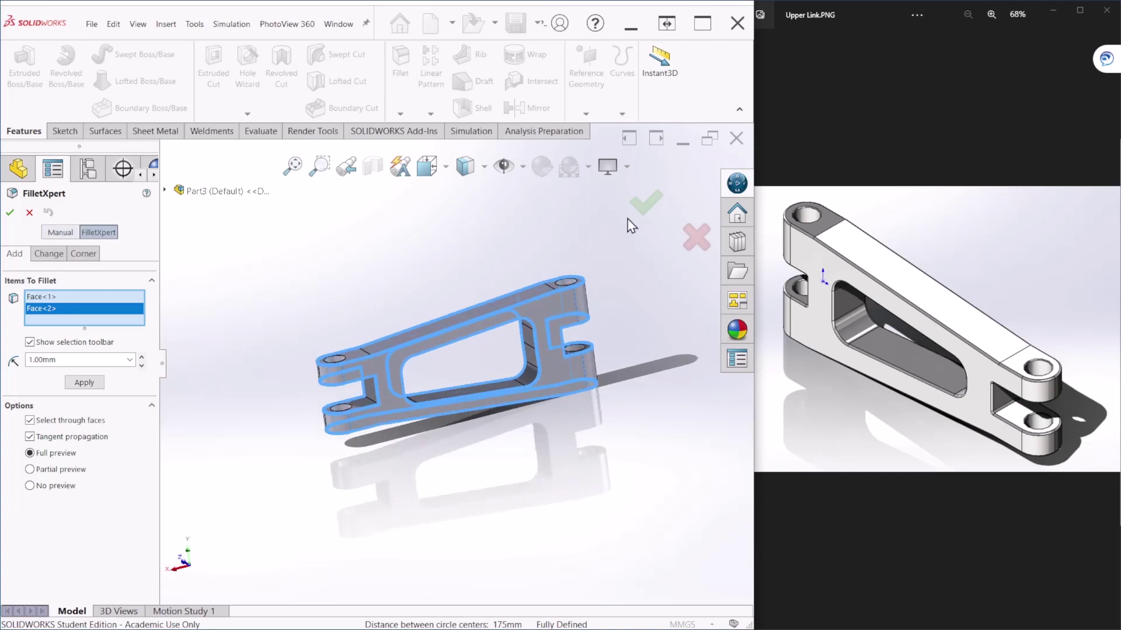
click(645, 202)
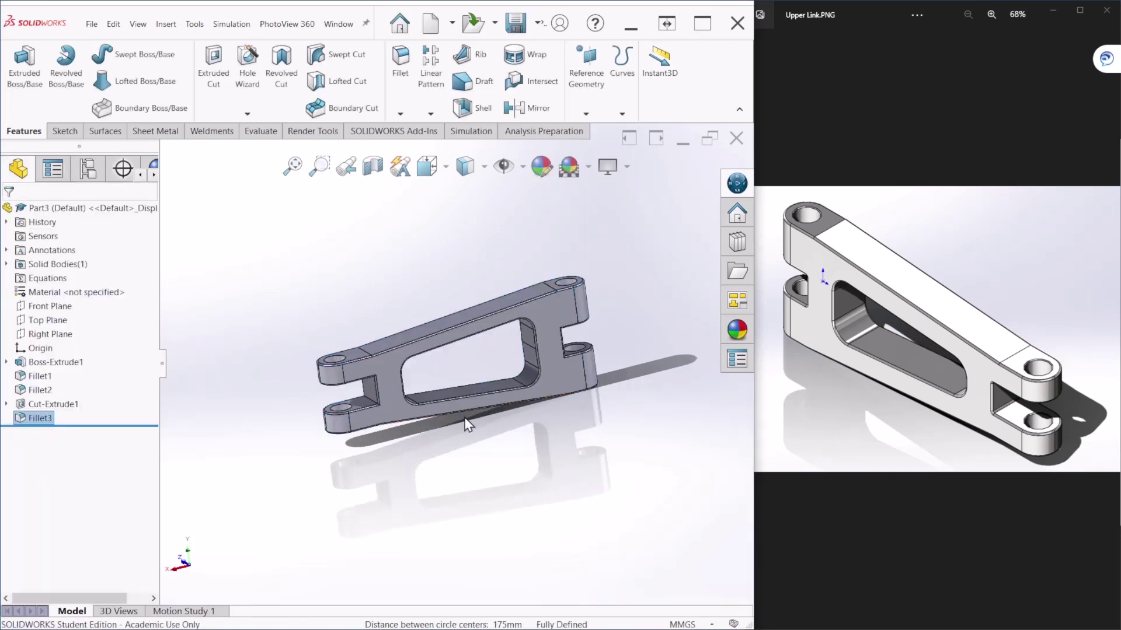
middle_drag(467, 425, 513, 293)
Step: Fillet the right end slot's inner and flat faces at 1 mm, creating Fillet4
scroll(513, 292, down, 5)
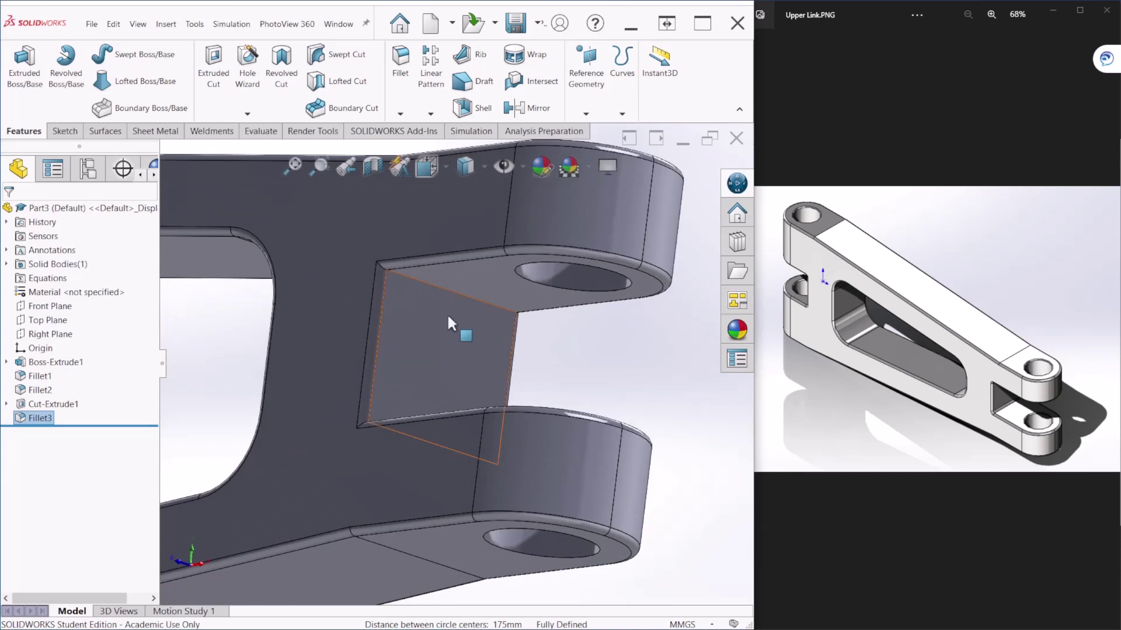
click(401, 66)
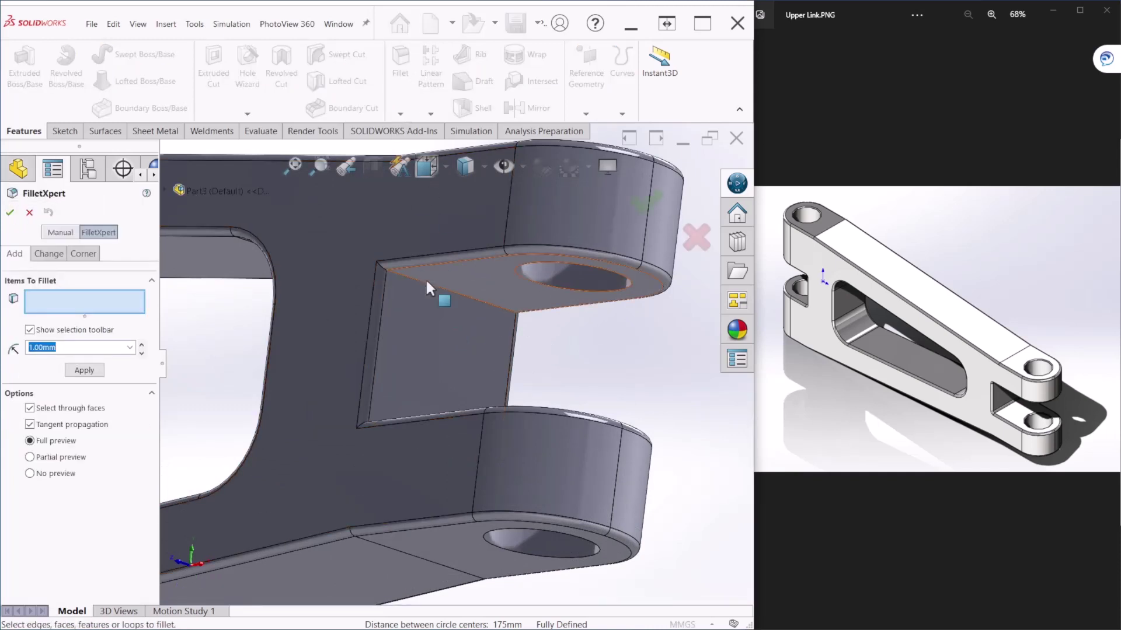
click(421, 332)
scroll(461, 402, up, 3)
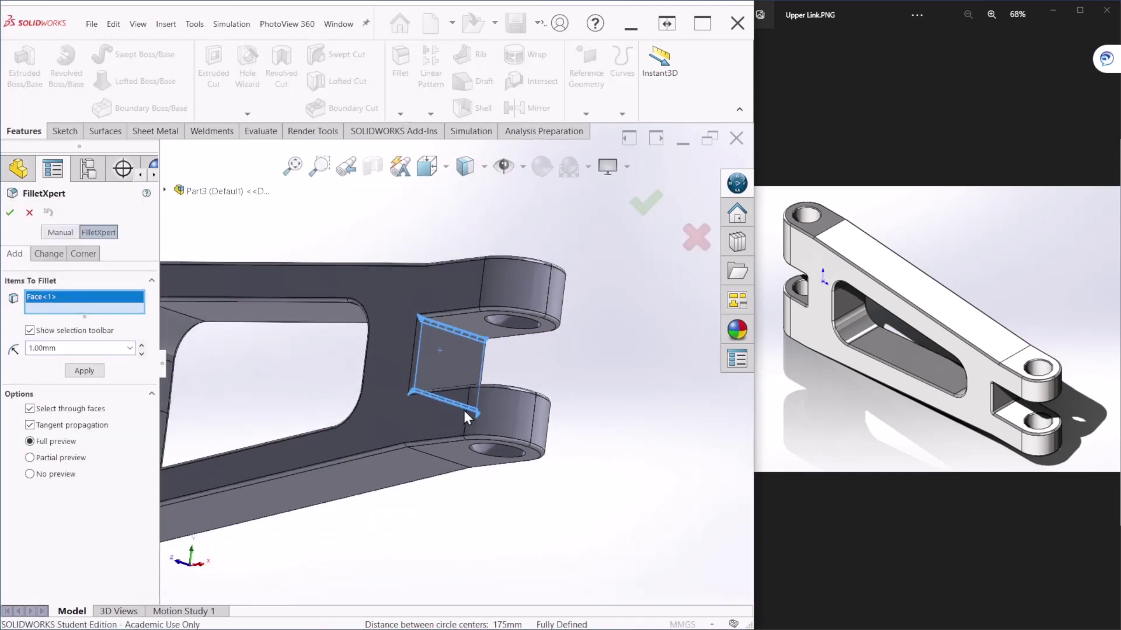
scroll(465, 411, up, 2)
middle_drag(464, 412, 429, 402)
scroll(451, 467, up, 3)
scroll(429, 401, down, 5)
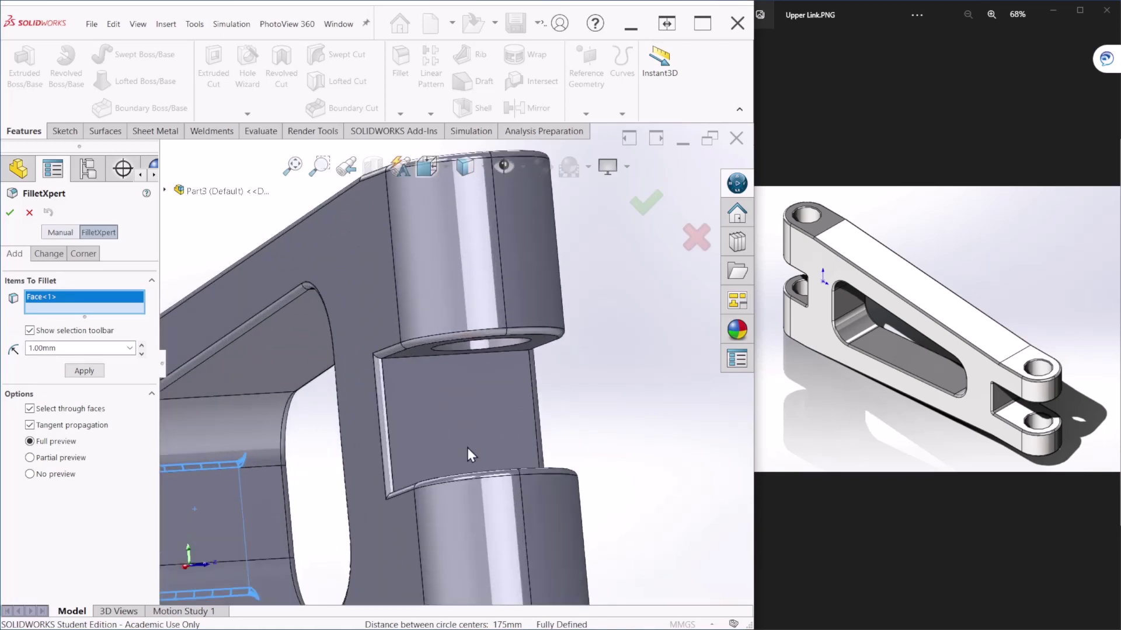
middle_drag(466, 447, 467, 403)
click(463, 403)
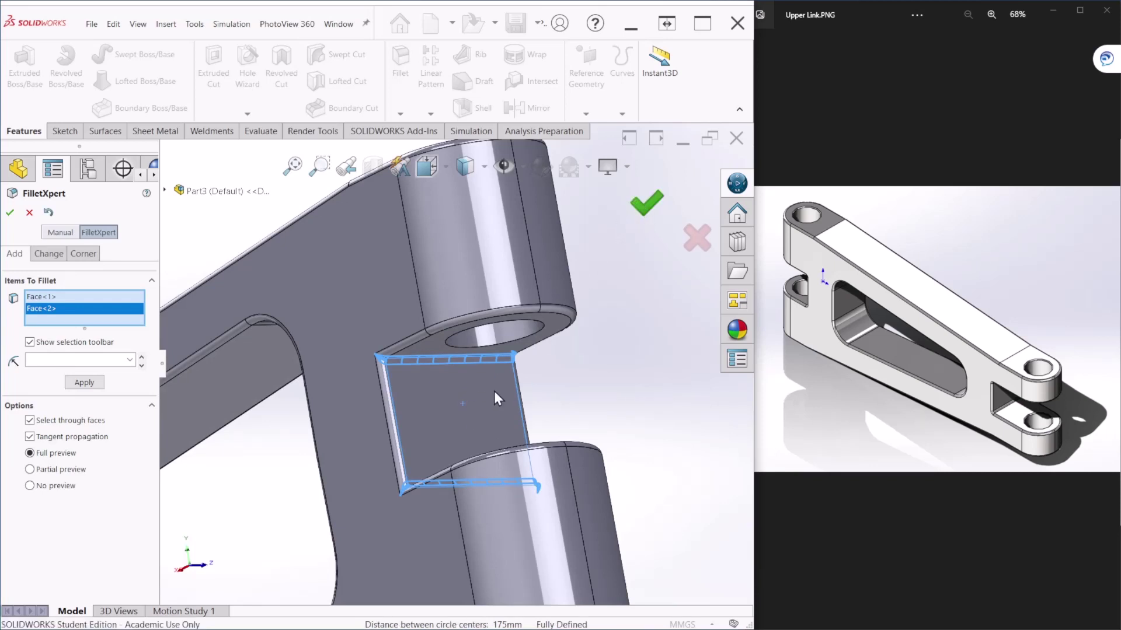
key(Return)
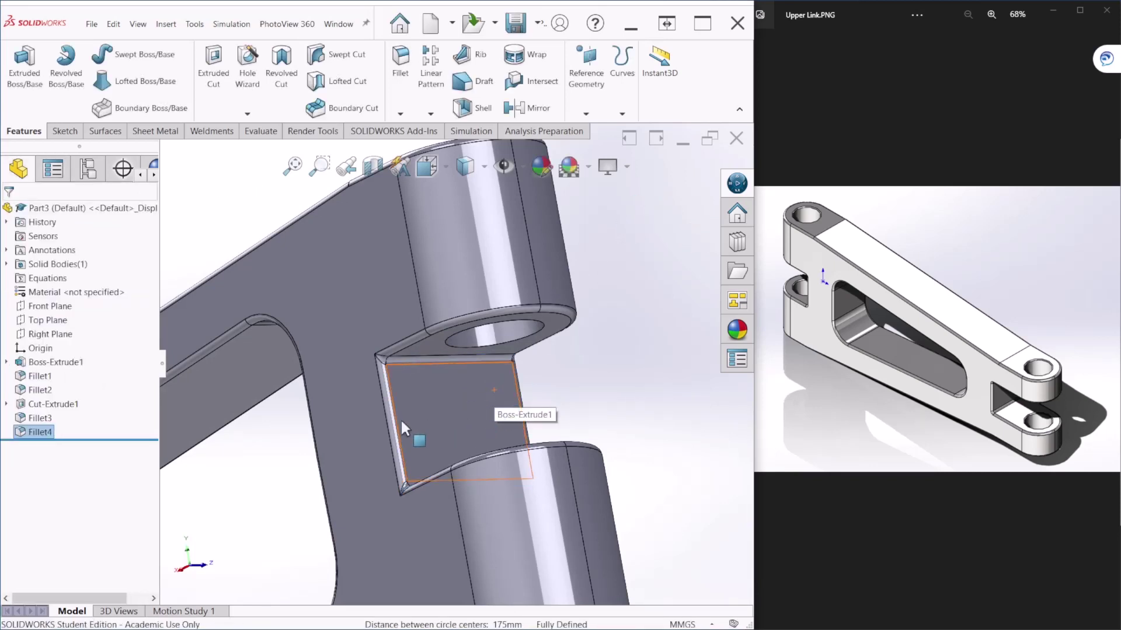
scroll(534, 403, up, 5)
middle_drag(534, 402, 301, 430)
scroll(300, 430, up, 3)
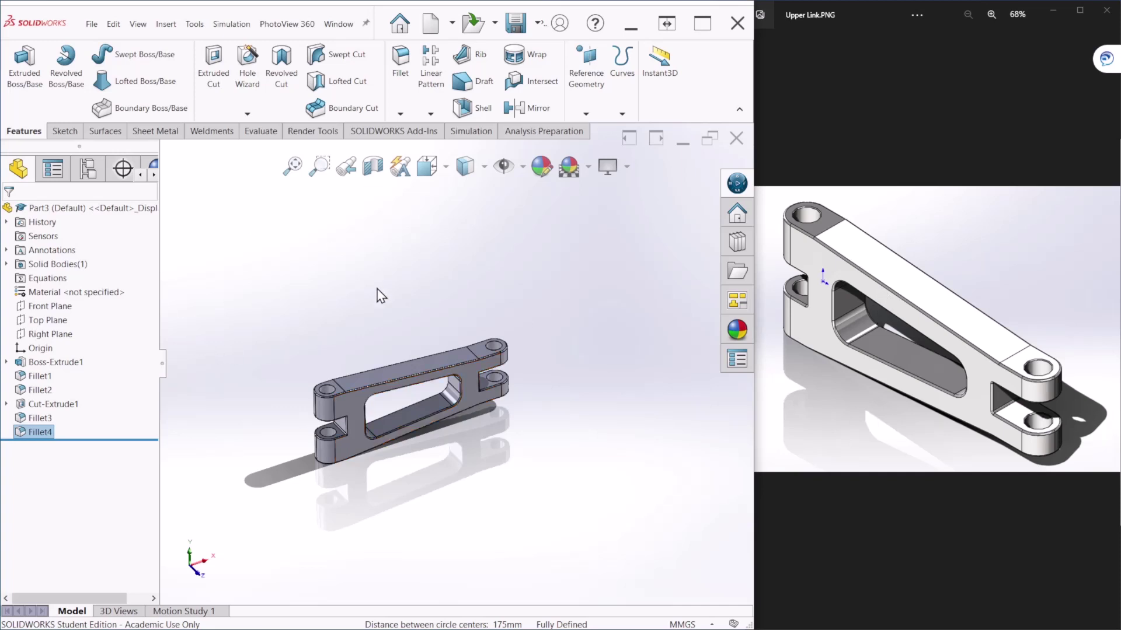
Step: Start a chamfer with a 0.5 mm distance at 45°
click(402, 114)
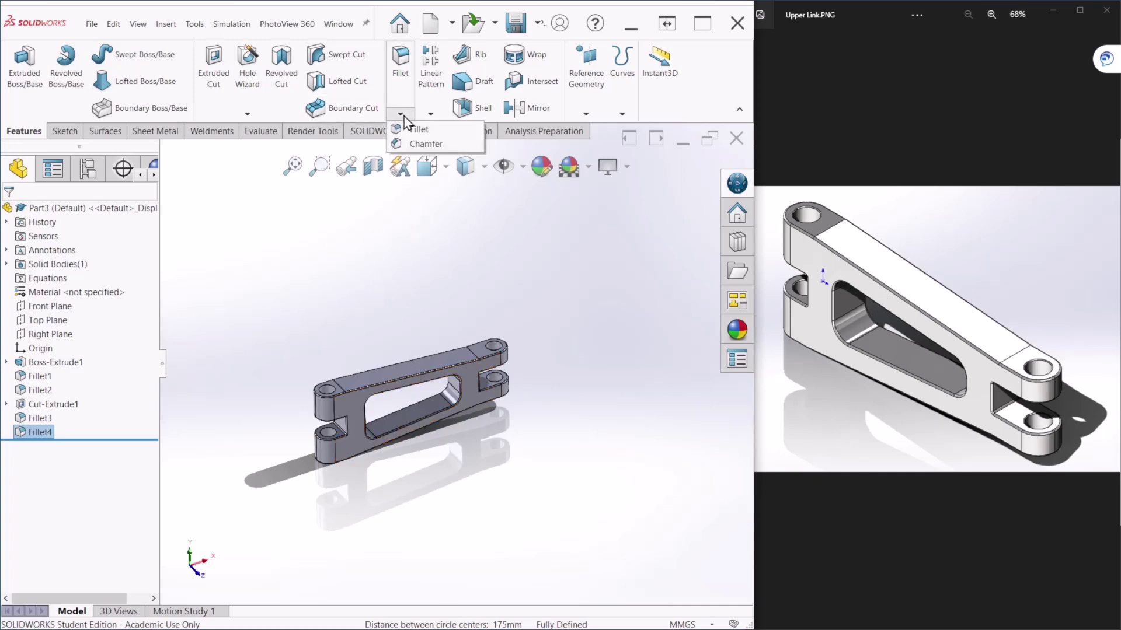
click(418, 145)
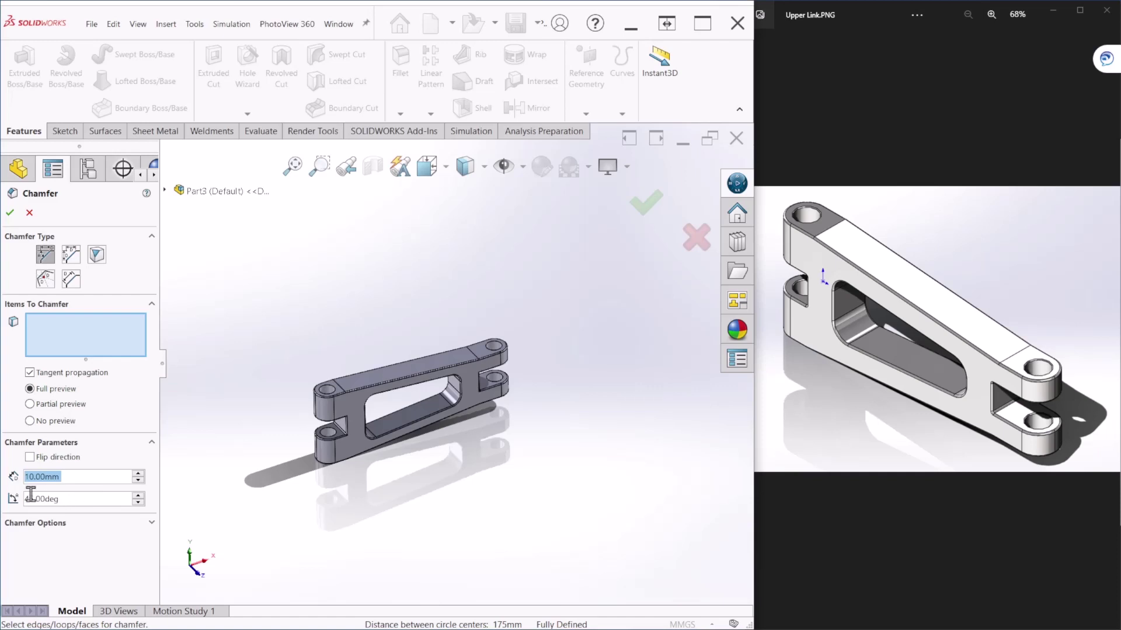
click(70, 477)
text(0.5)
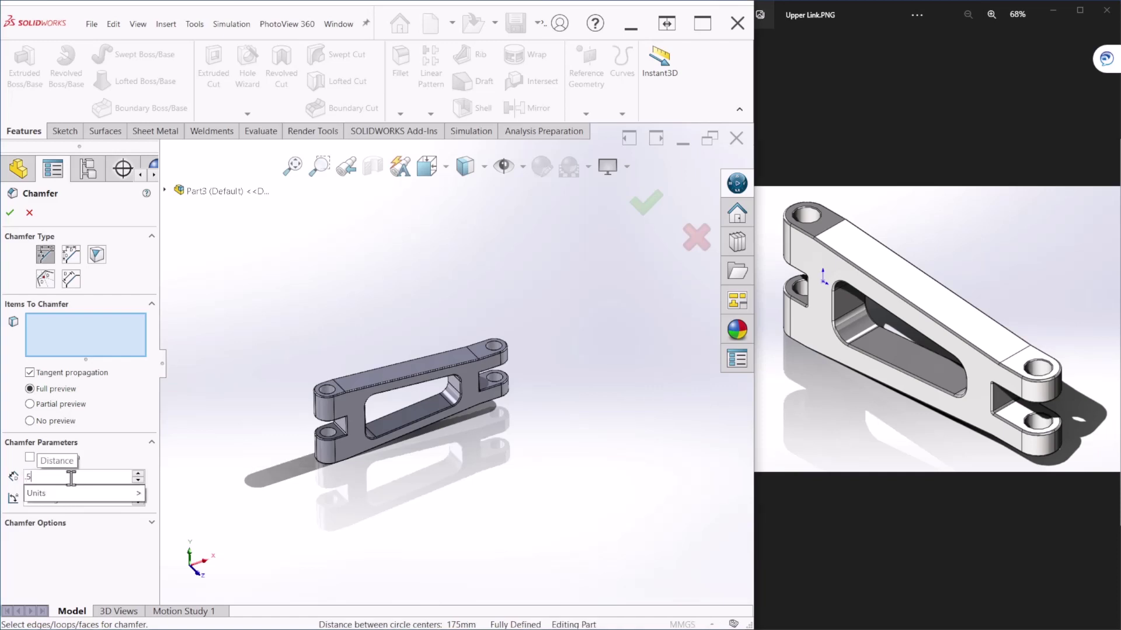
key(Return)
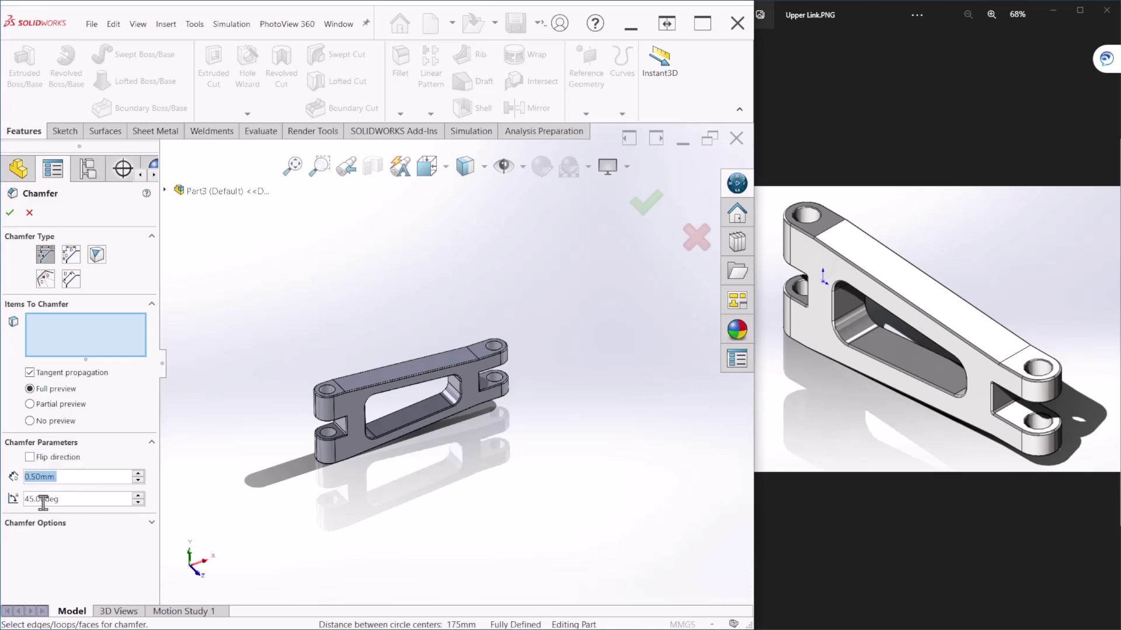
Step: Apply the 0.5 mm chamfer to the pin-hole face and edges at both ends, creating Chamfer1
scroll(315, 418, down, 8)
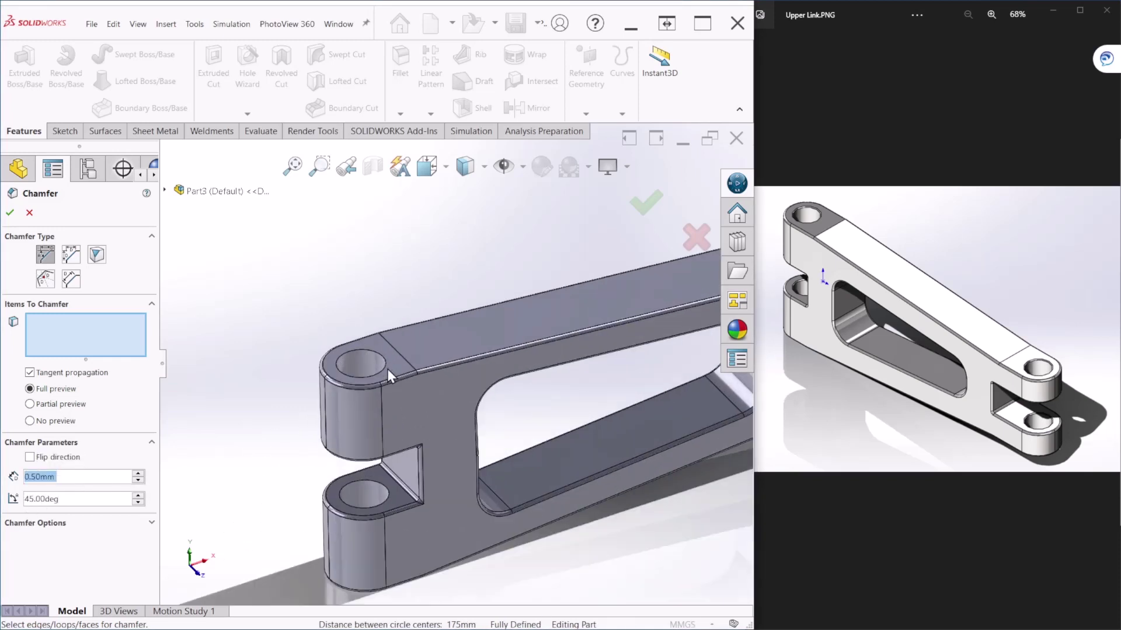
click(380, 349)
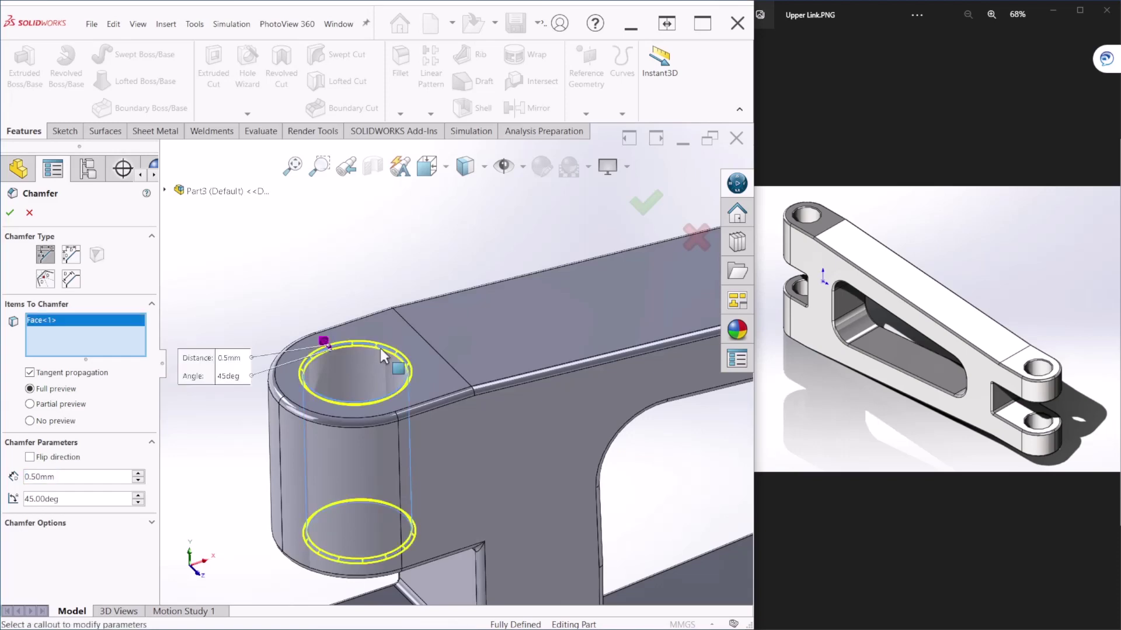
scroll(372, 388, up, 5)
scroll(404, 464, down, 8)
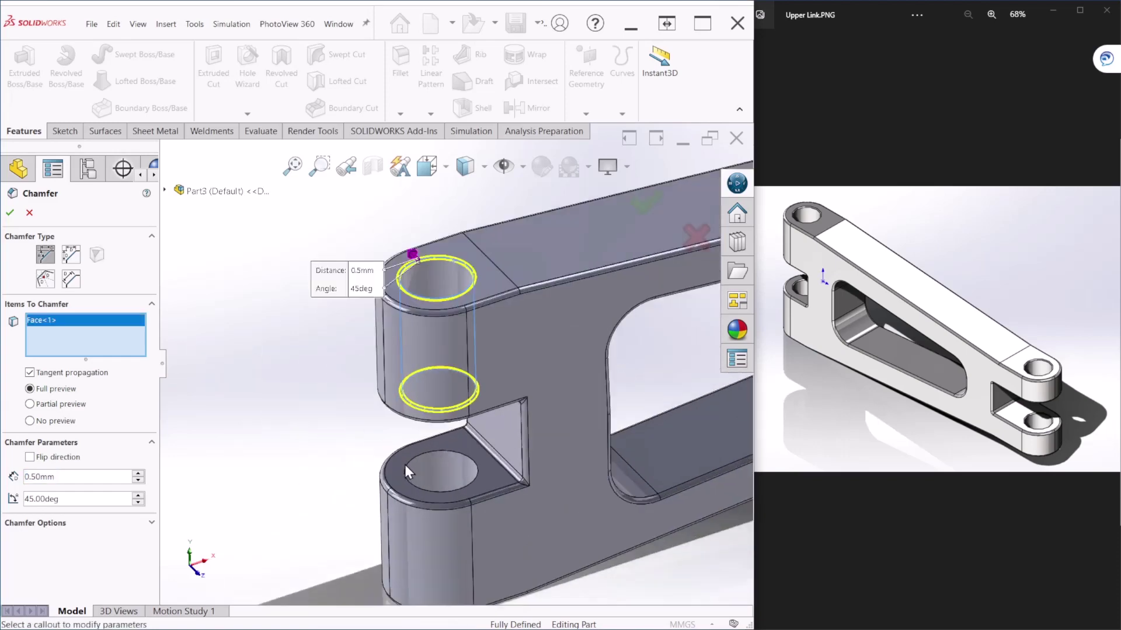
click(458, 424)
scroll(447, 449, up, 10)
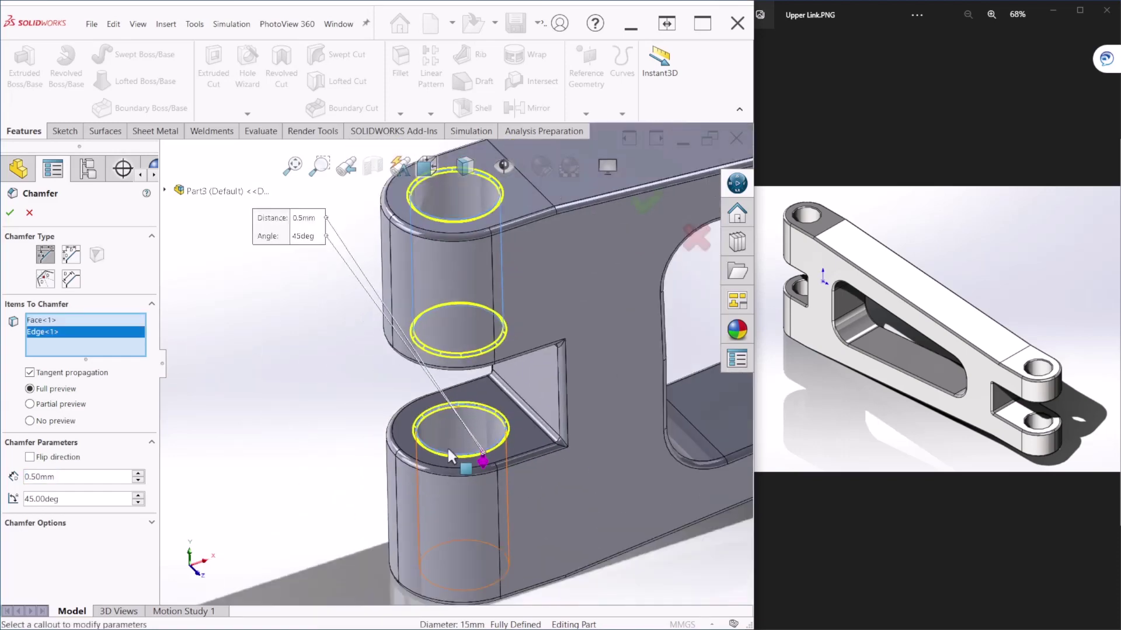
scroll(592, 303, down, 8)
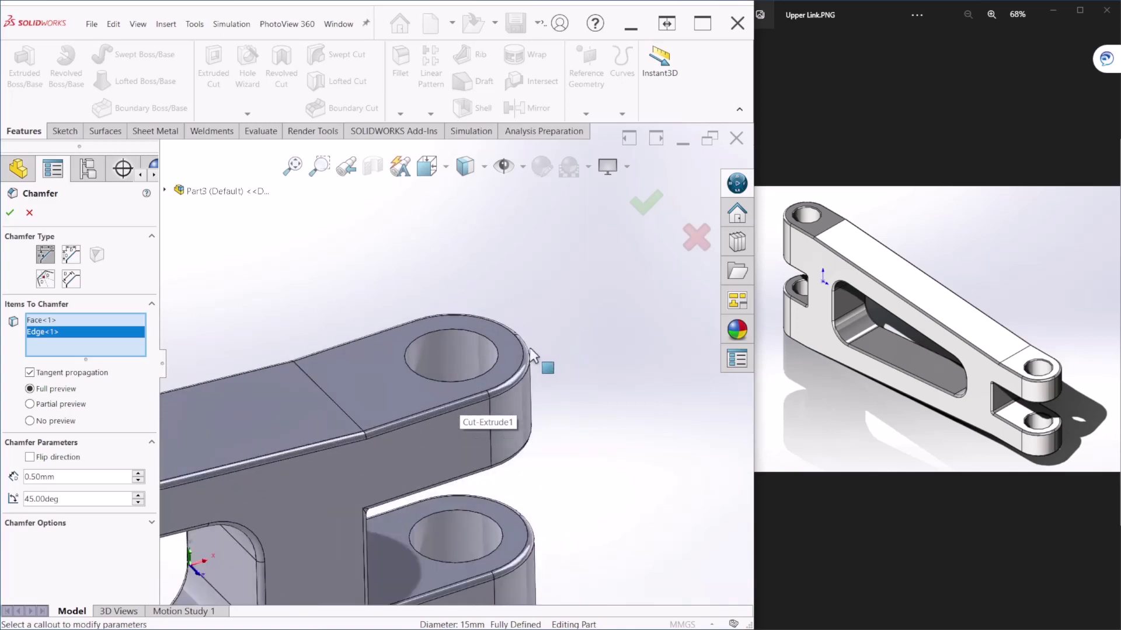
click(474, 335)
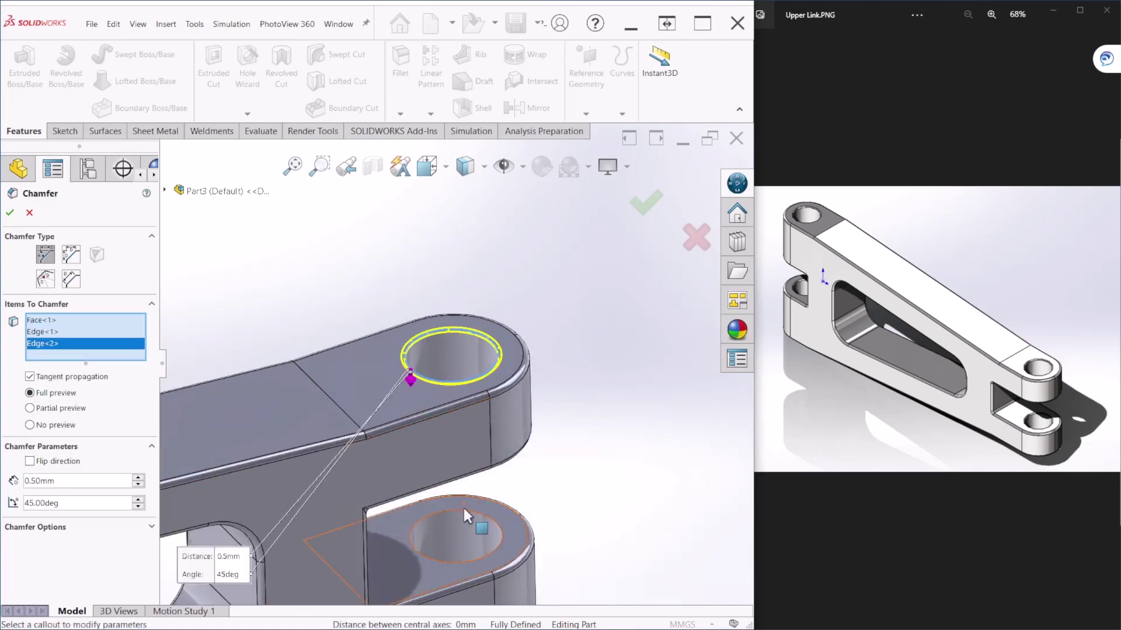
click(463, 510)
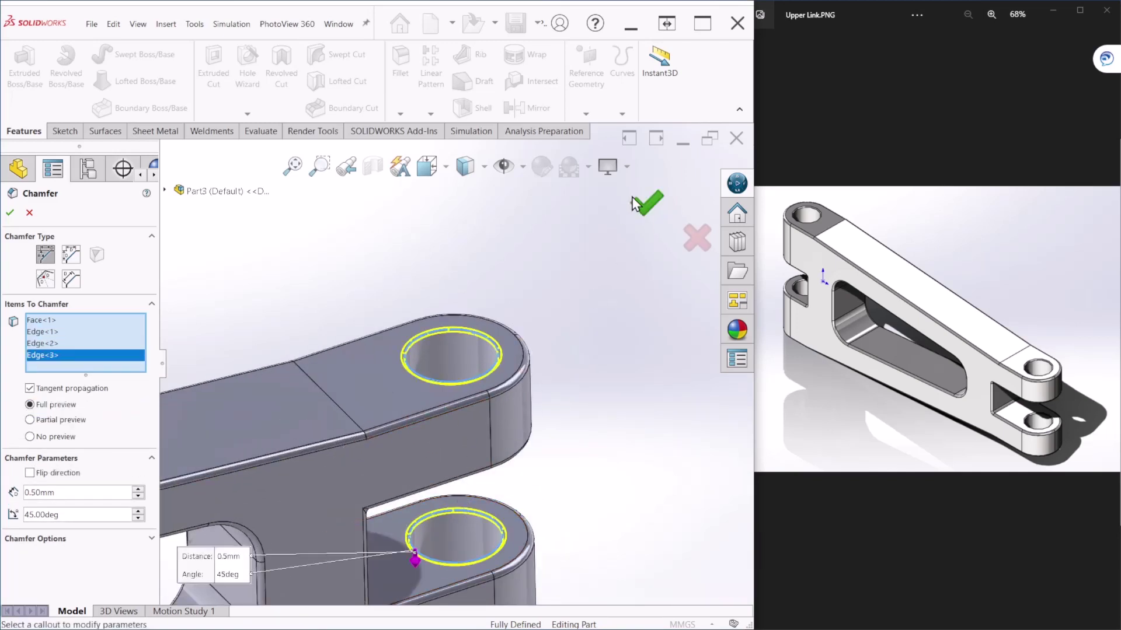
click(628, 221)
scroll(510, 411, up, 10)
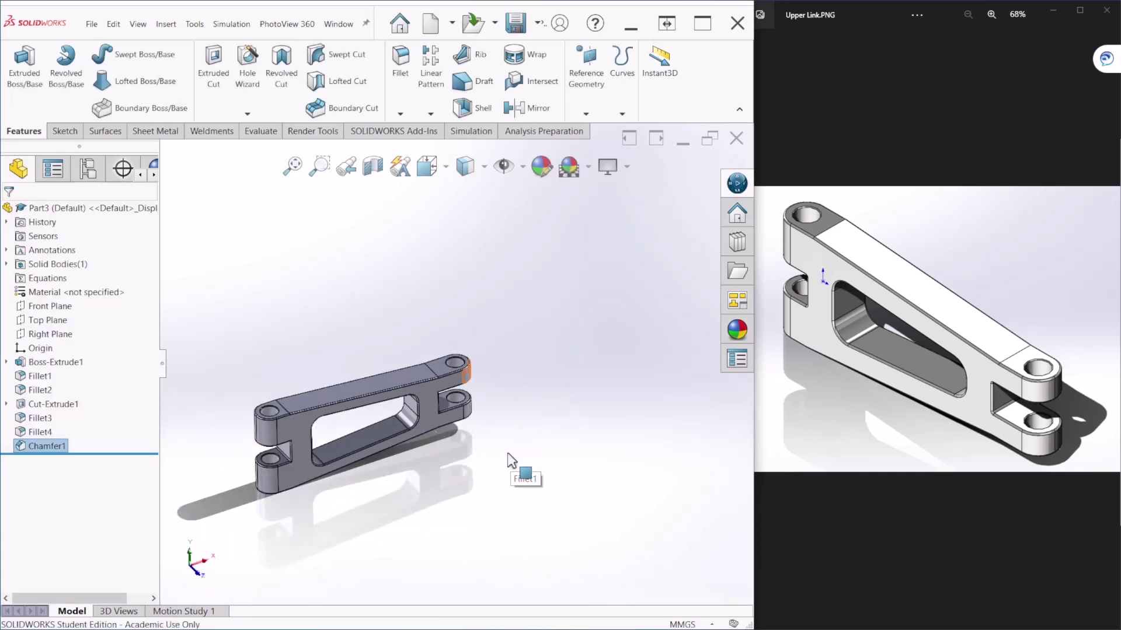
Step: Show the finished link in standard isometric view, zoomed out slightly
middle_drag(494, 434, 490, 435)
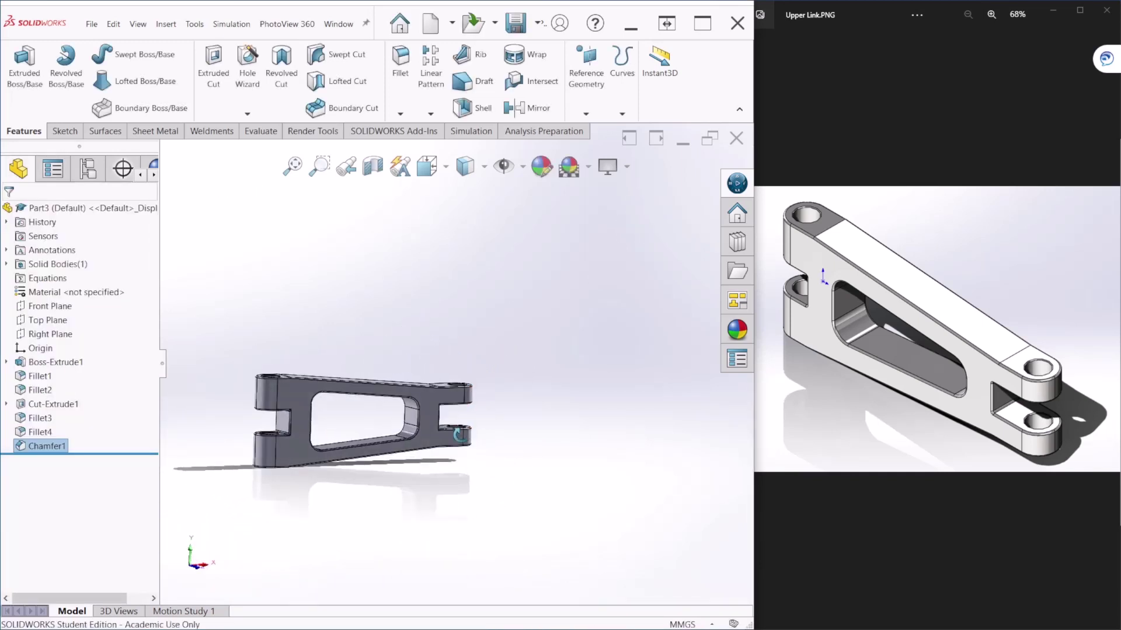
key(ctrl+7)
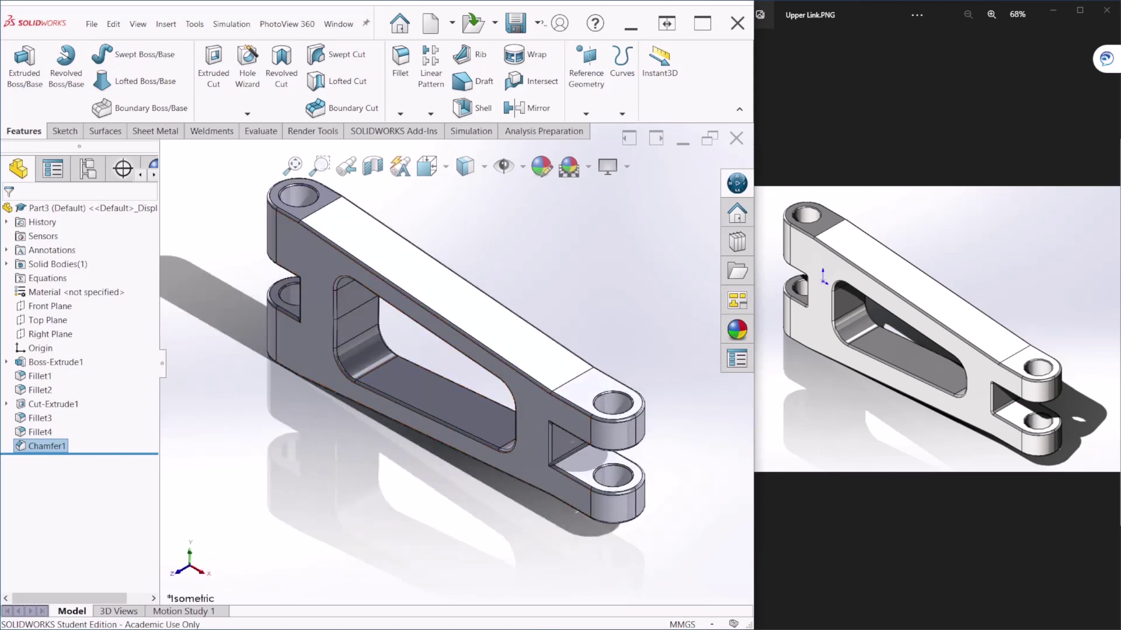
scroll(474, 381, up, 3)
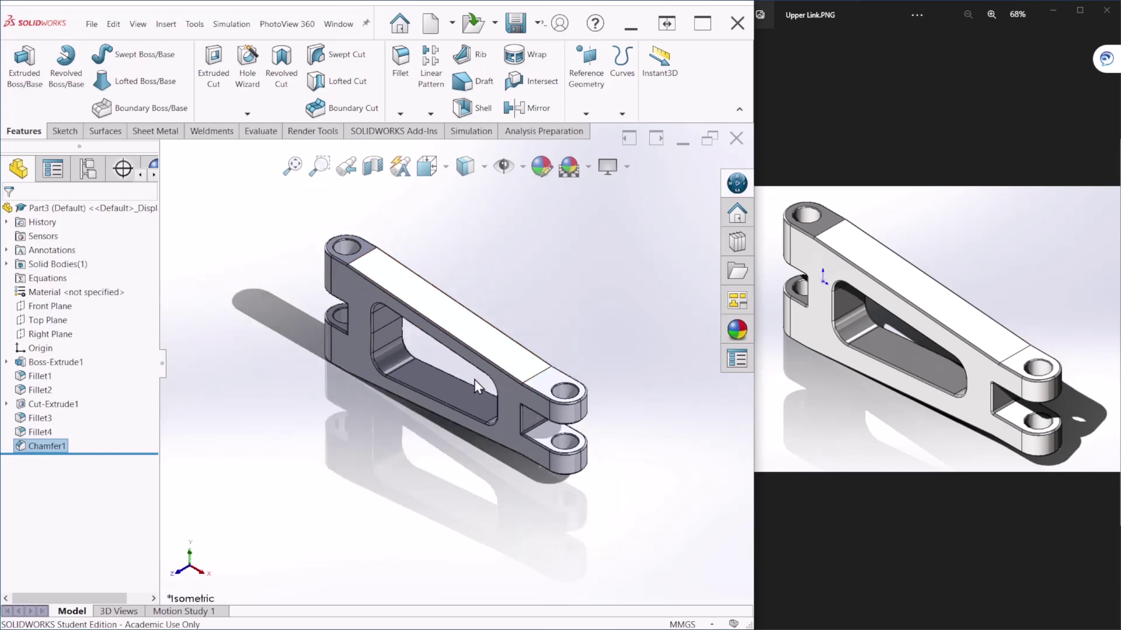